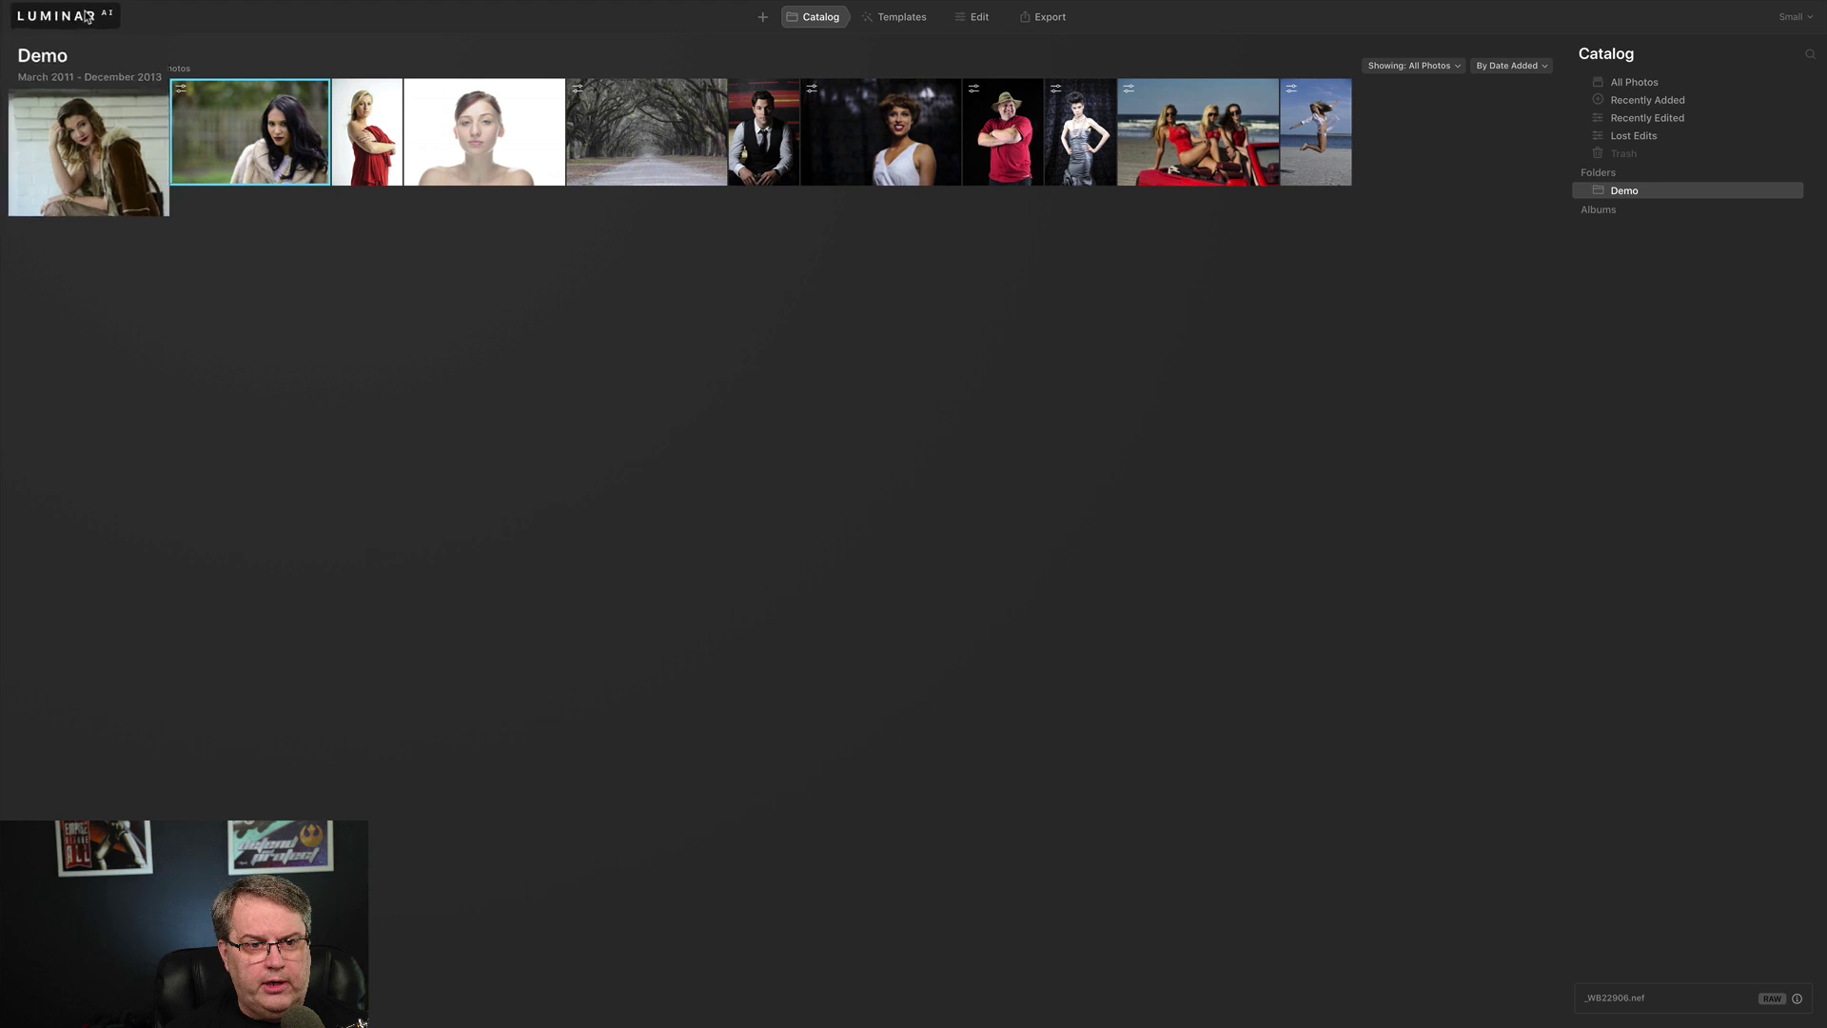
- Check the plugin installation options for Adobe Photoshop and Adobe Lightroom, and close them without installing either
click(71, 17)
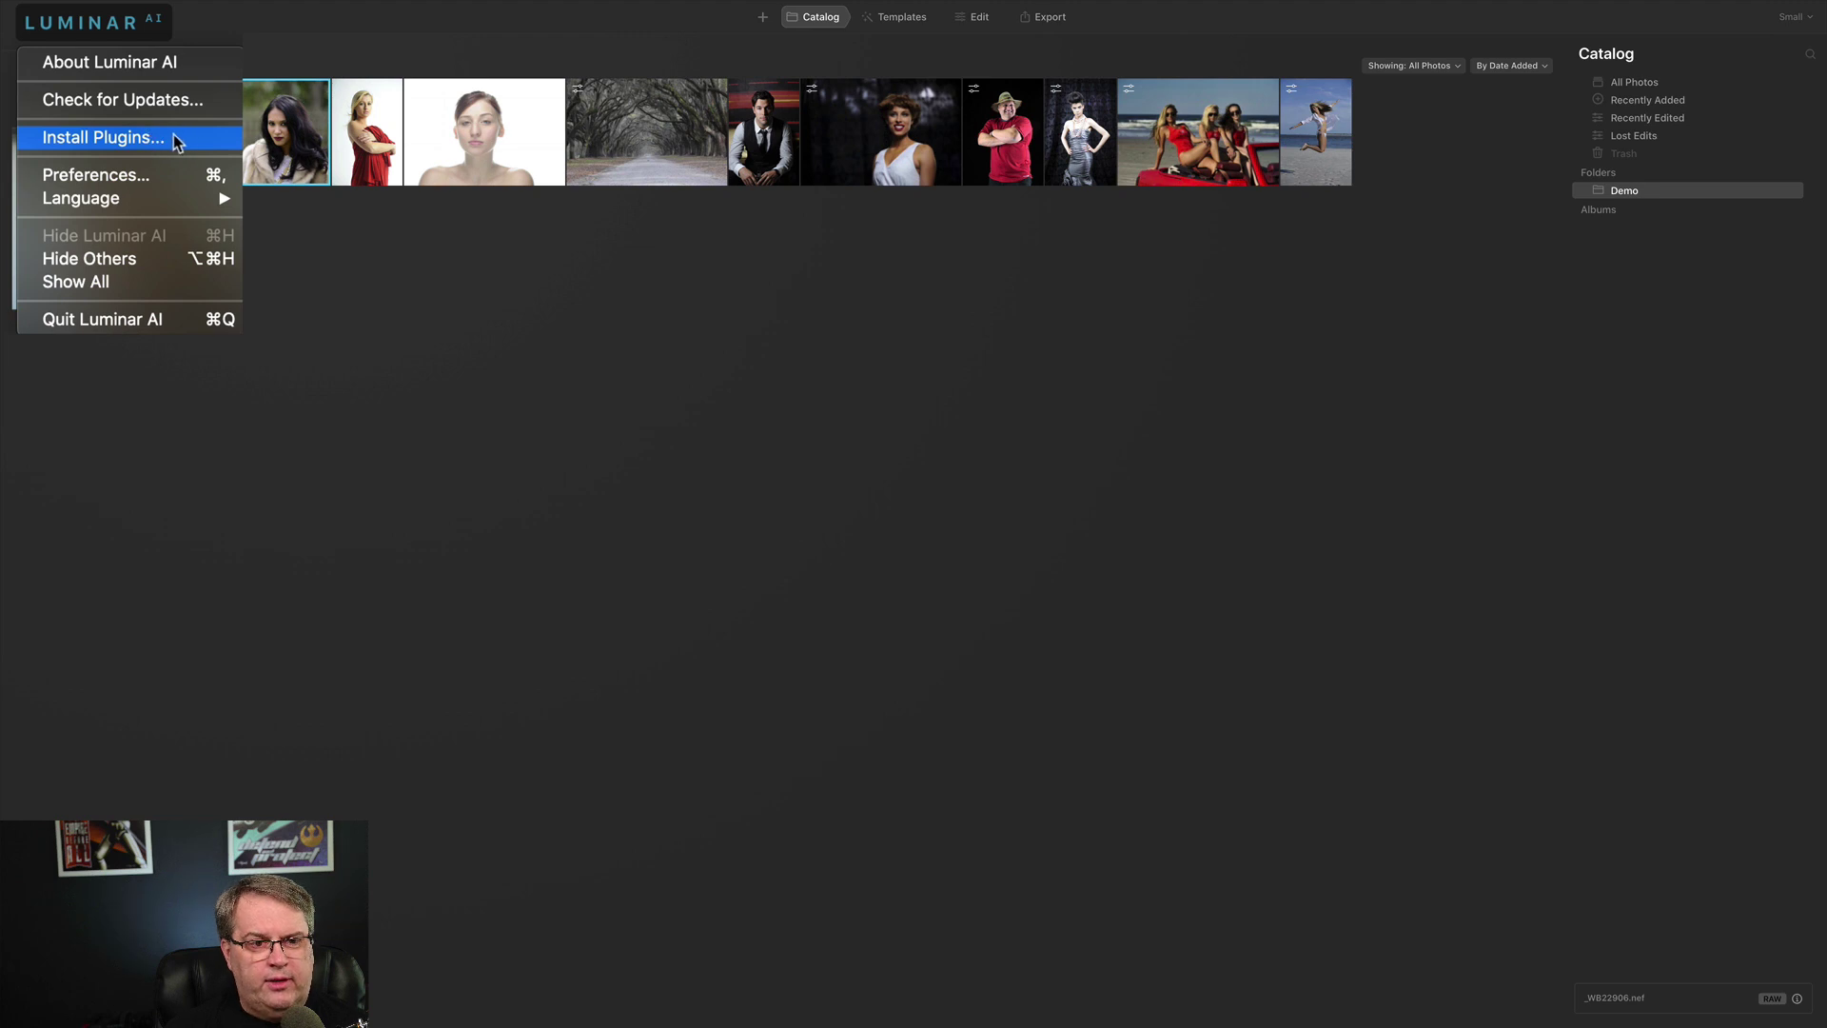
click(145, 137)
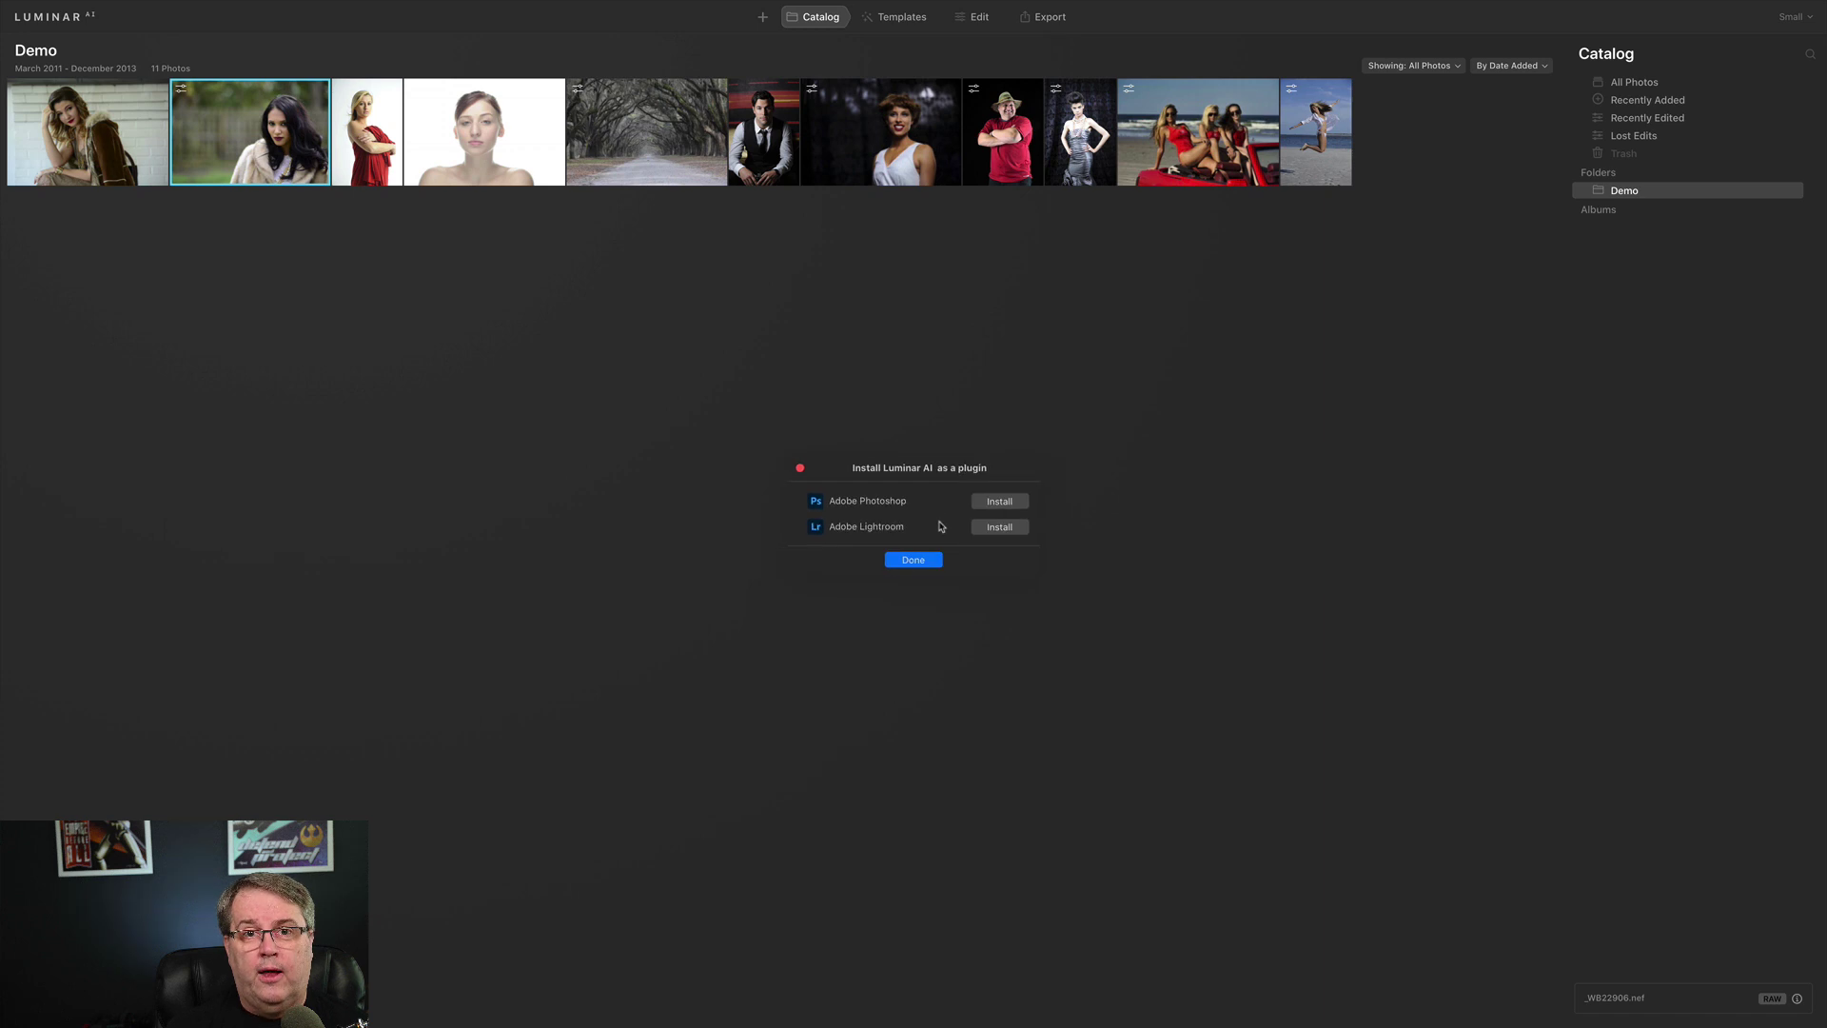
click(922, 560)
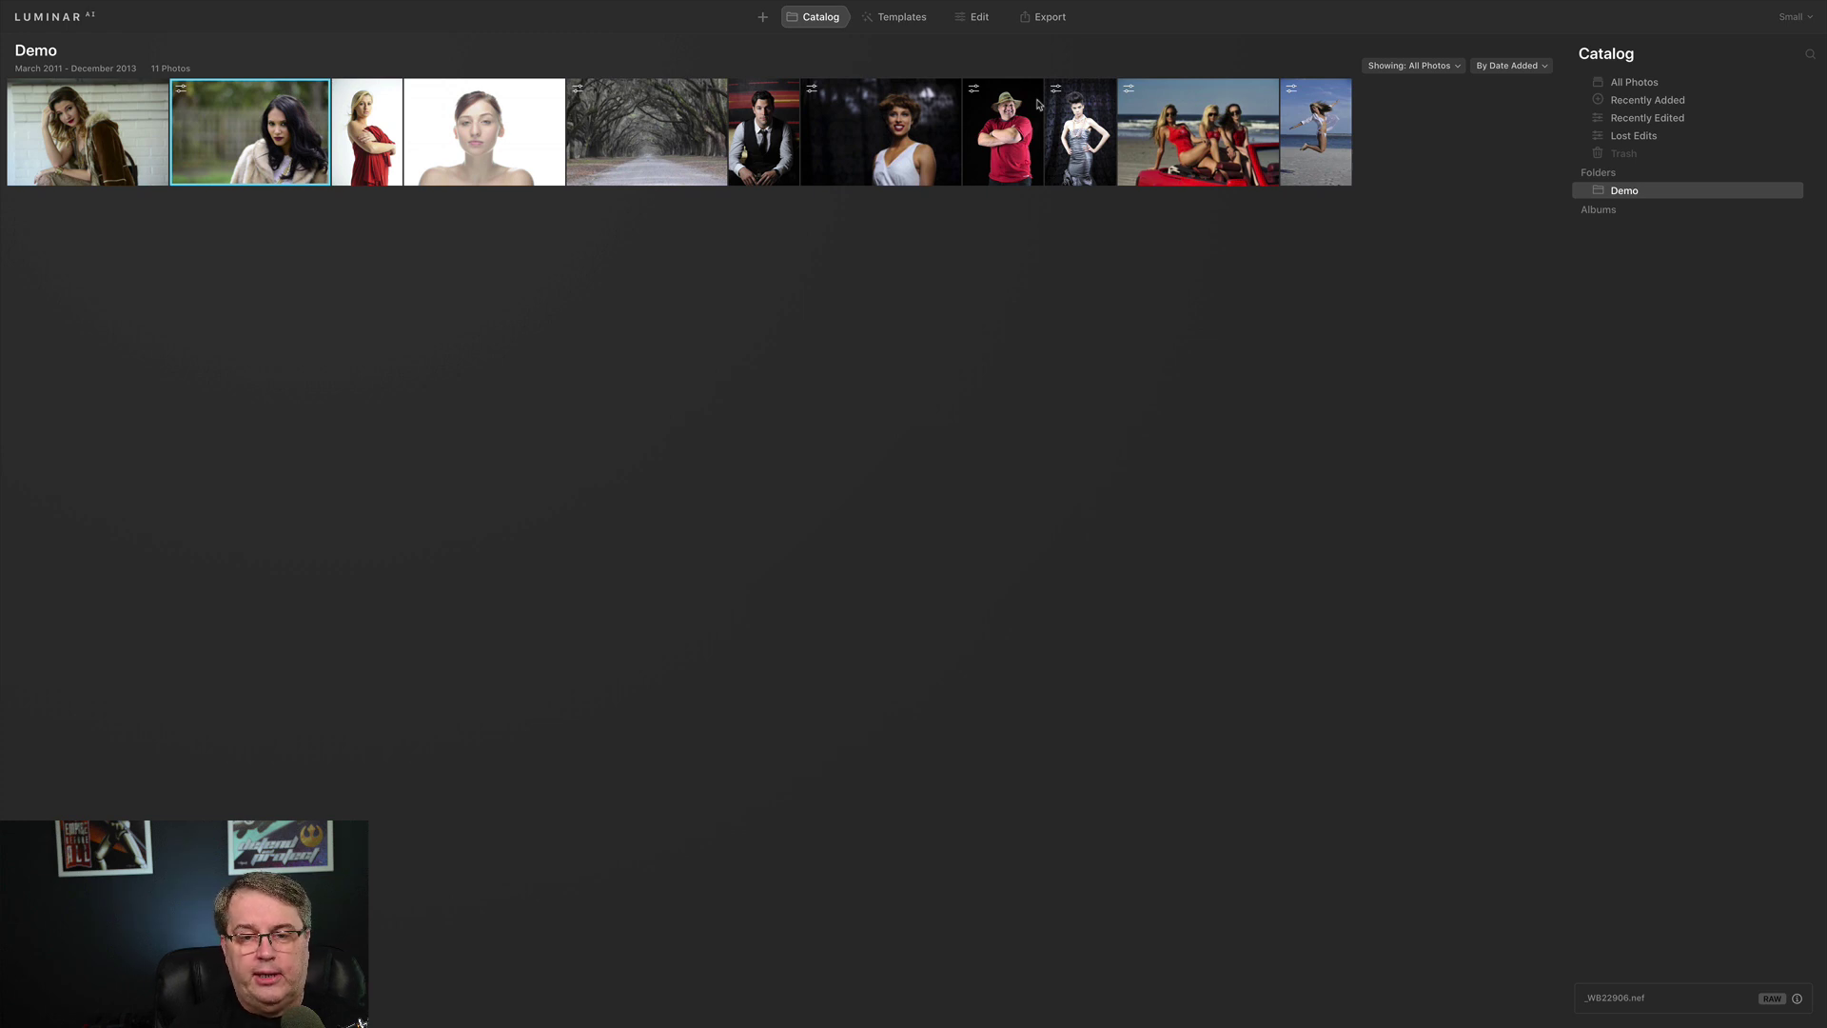
click(762, 16)
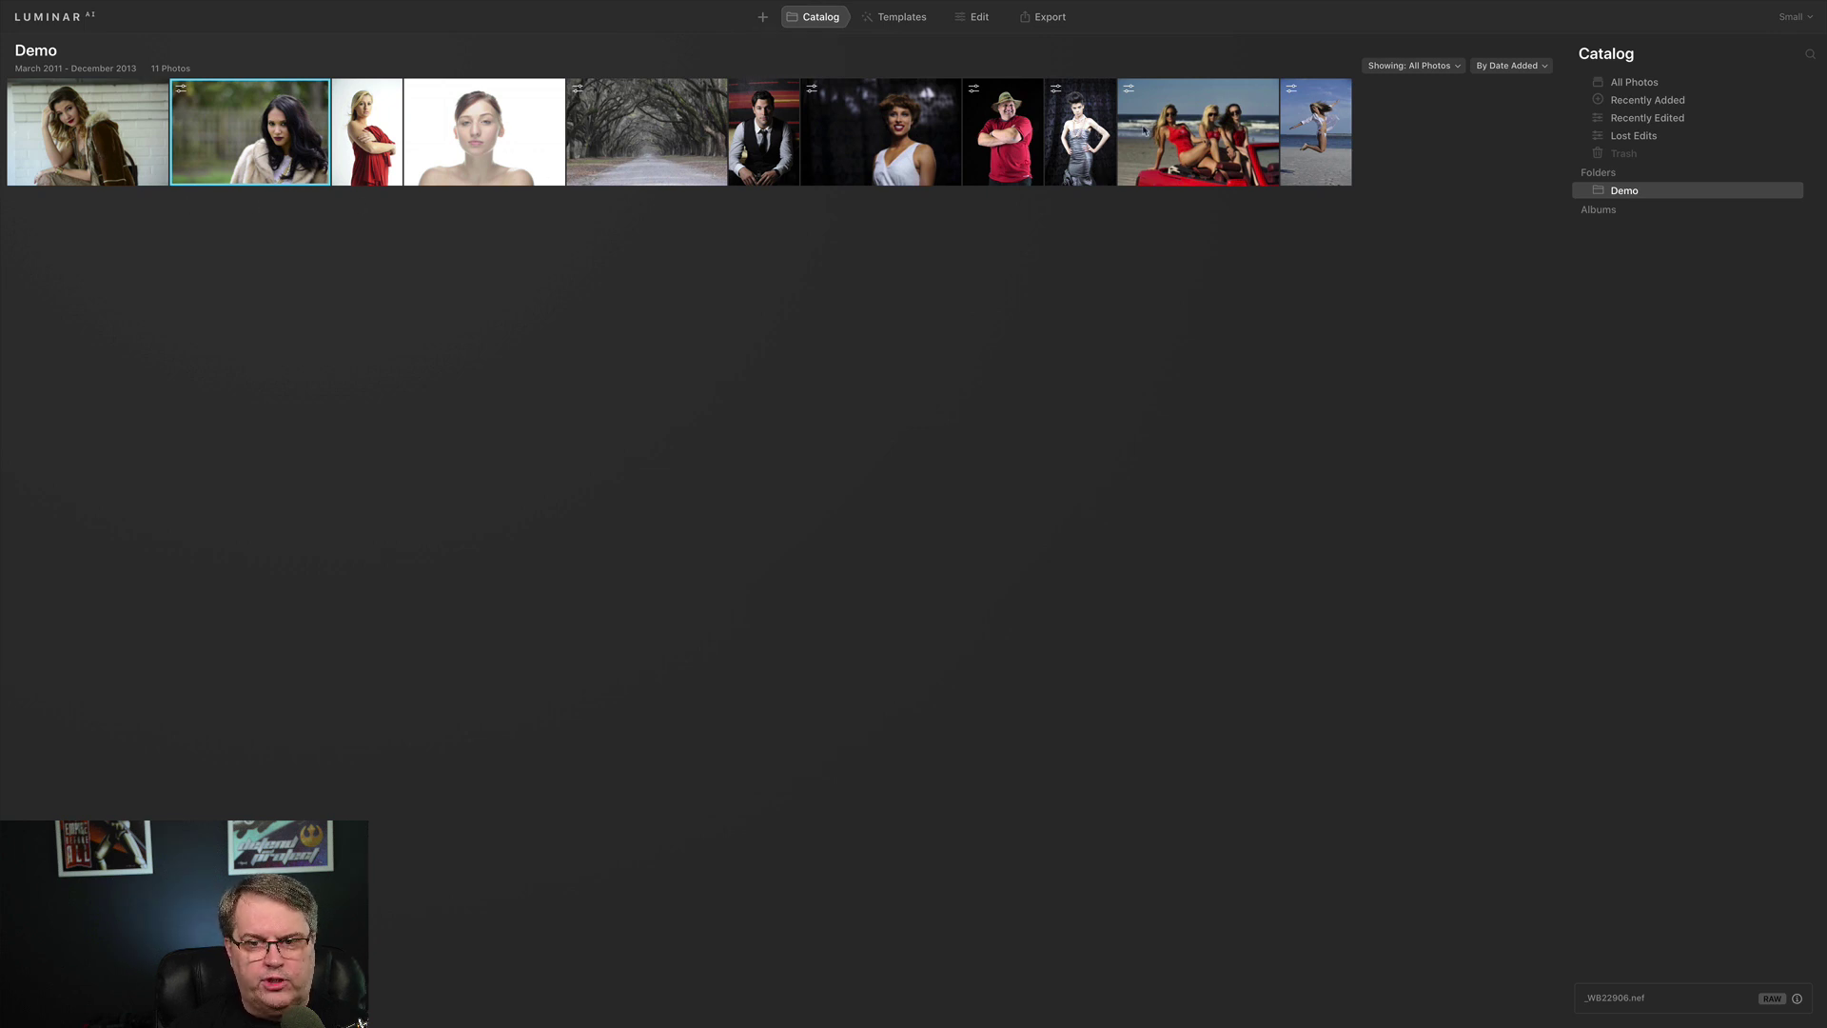
click(1457, 68)
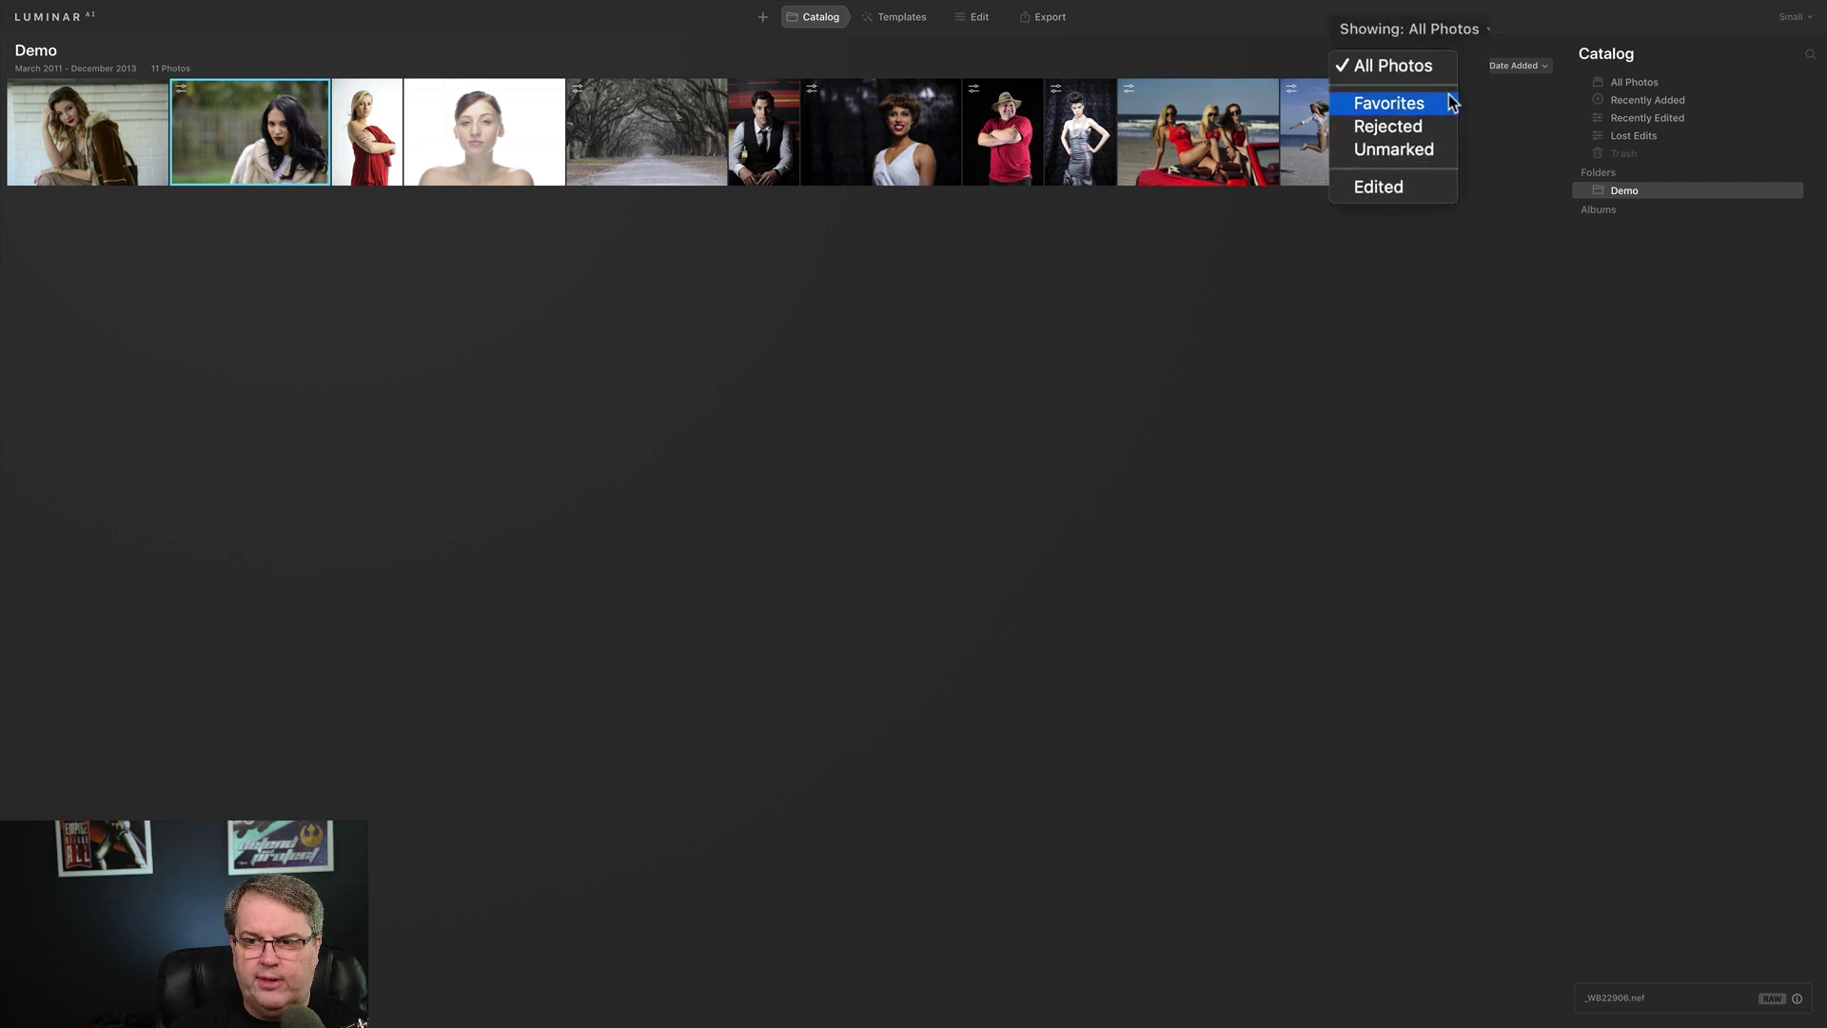
click(1532, 183)
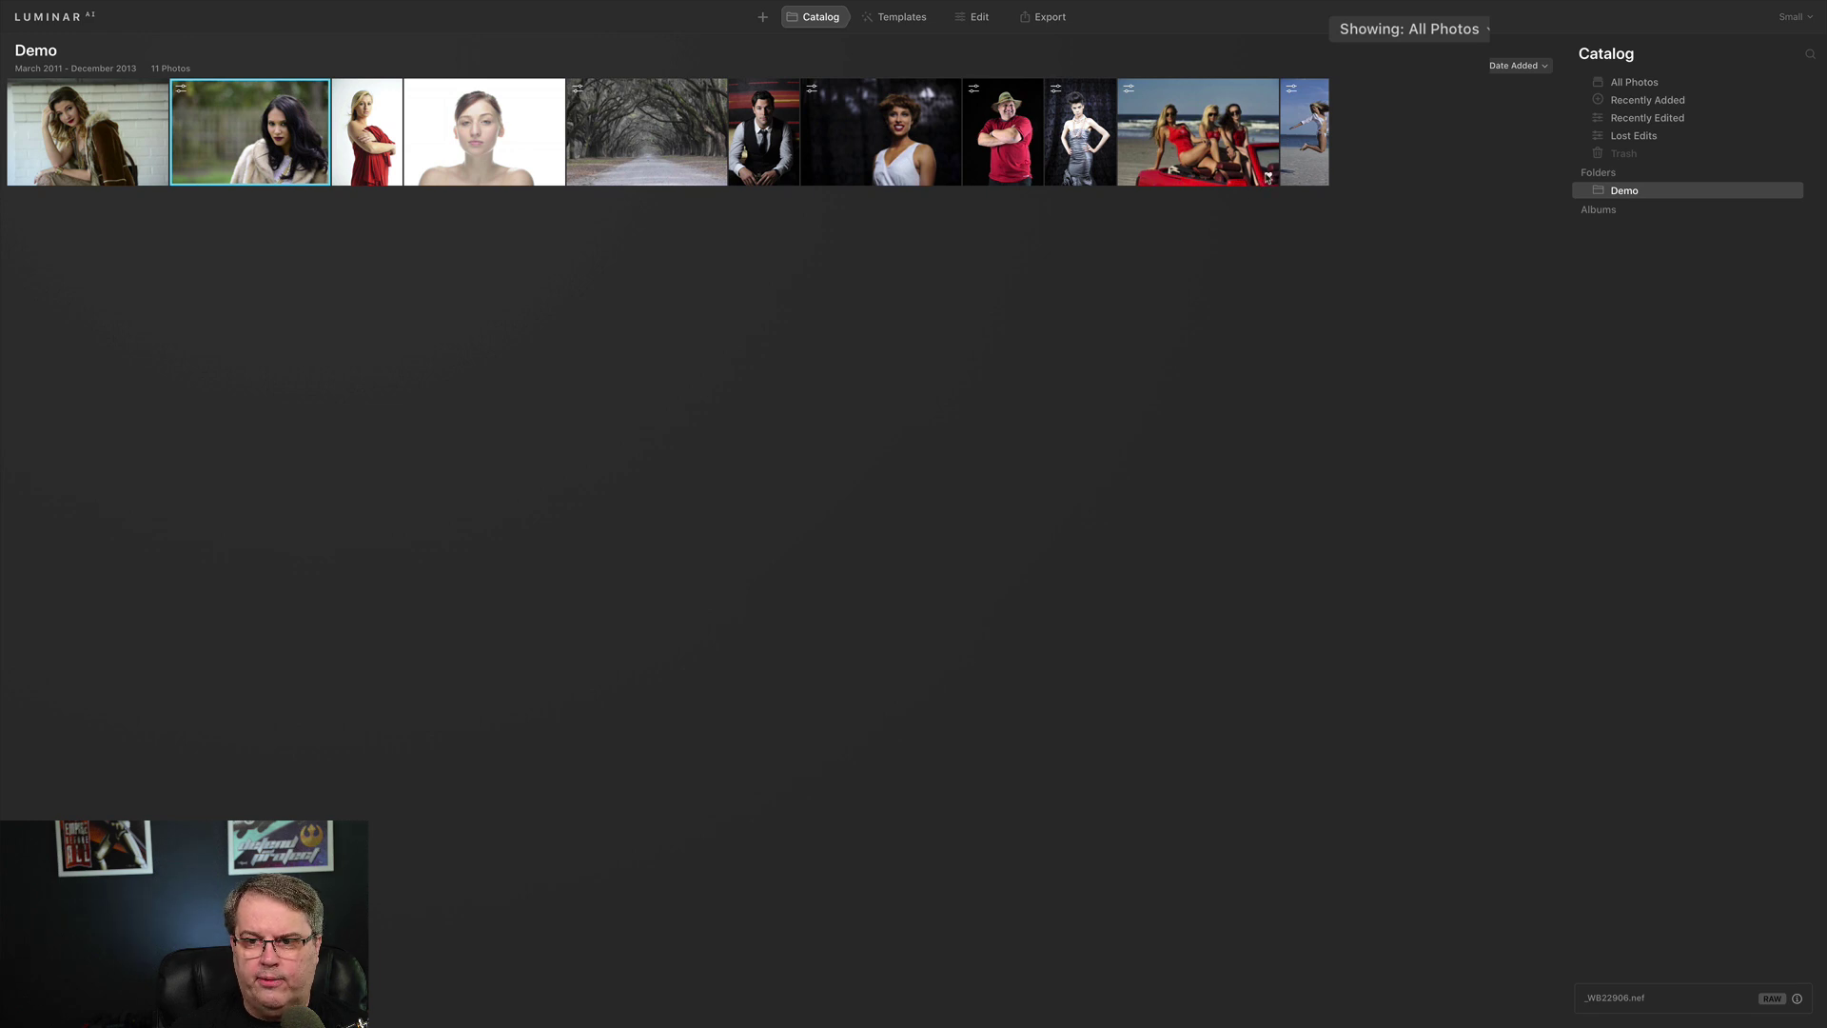
- Mark the photo of the three women on the red car as a favorite and filter the Demo folder to Favorites
click(1268, 177)
click(1433, 34)
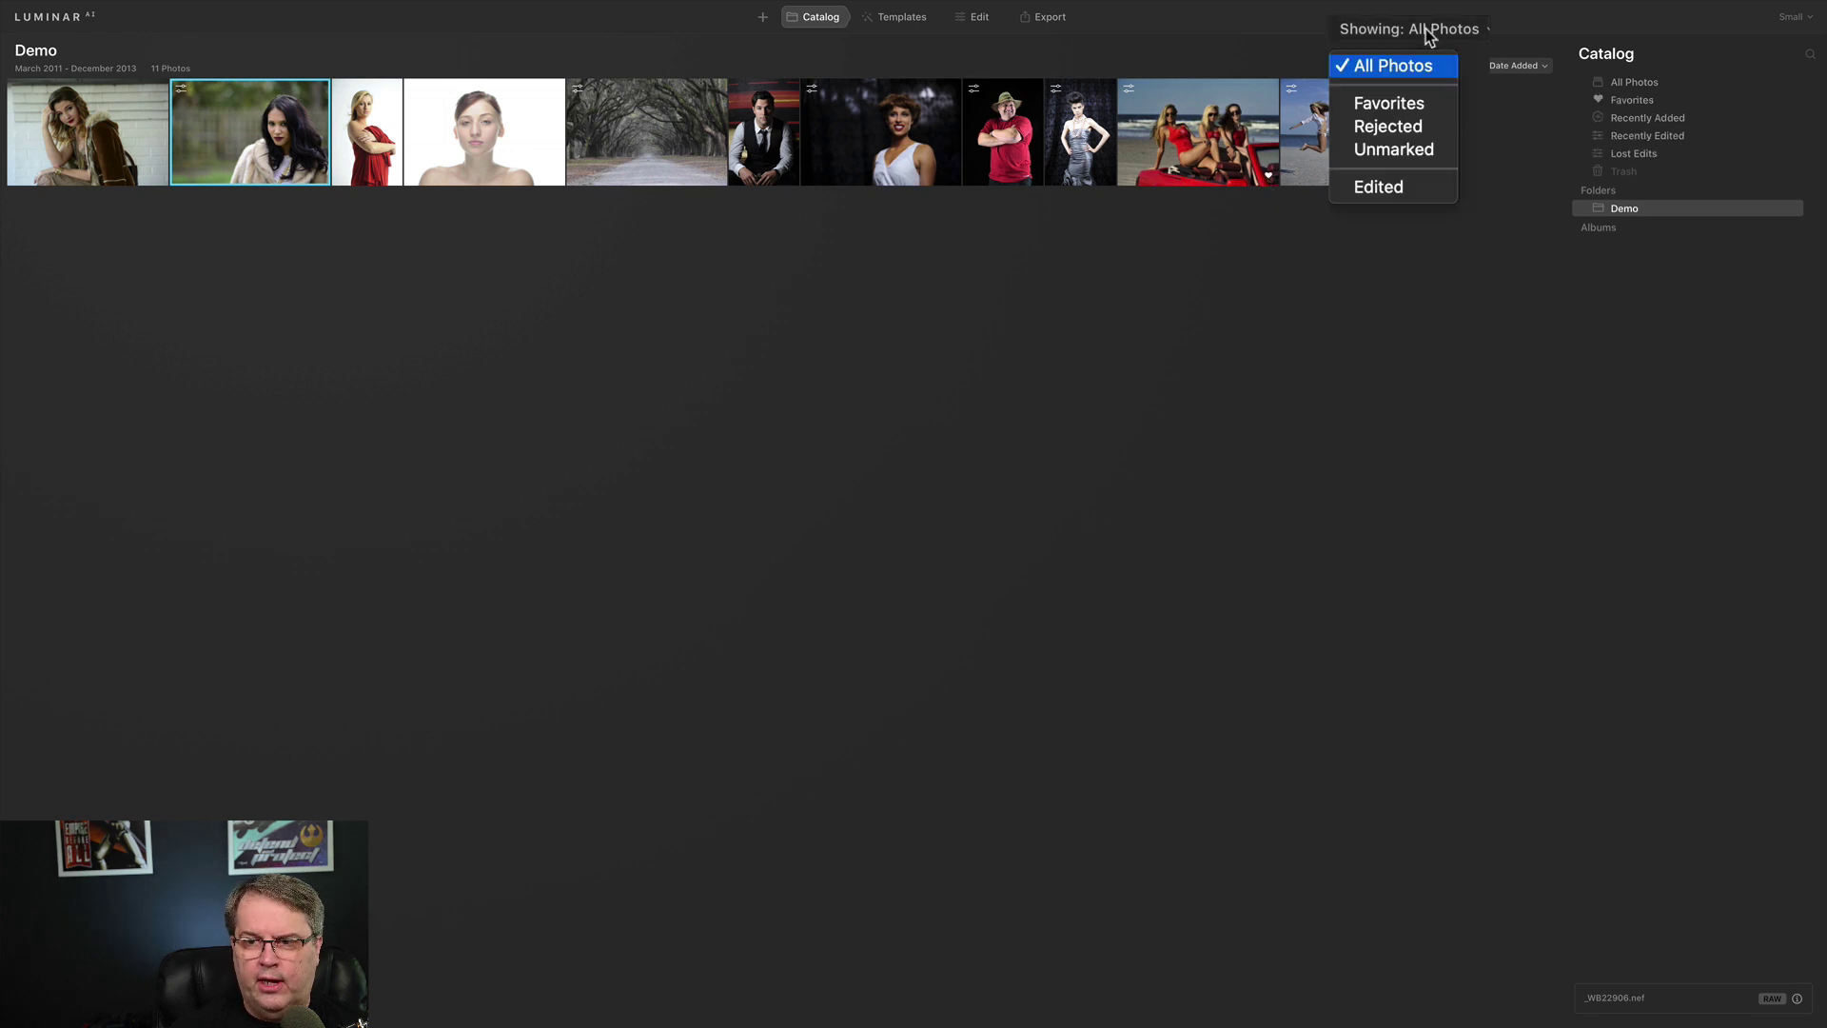
click(1420, 107)
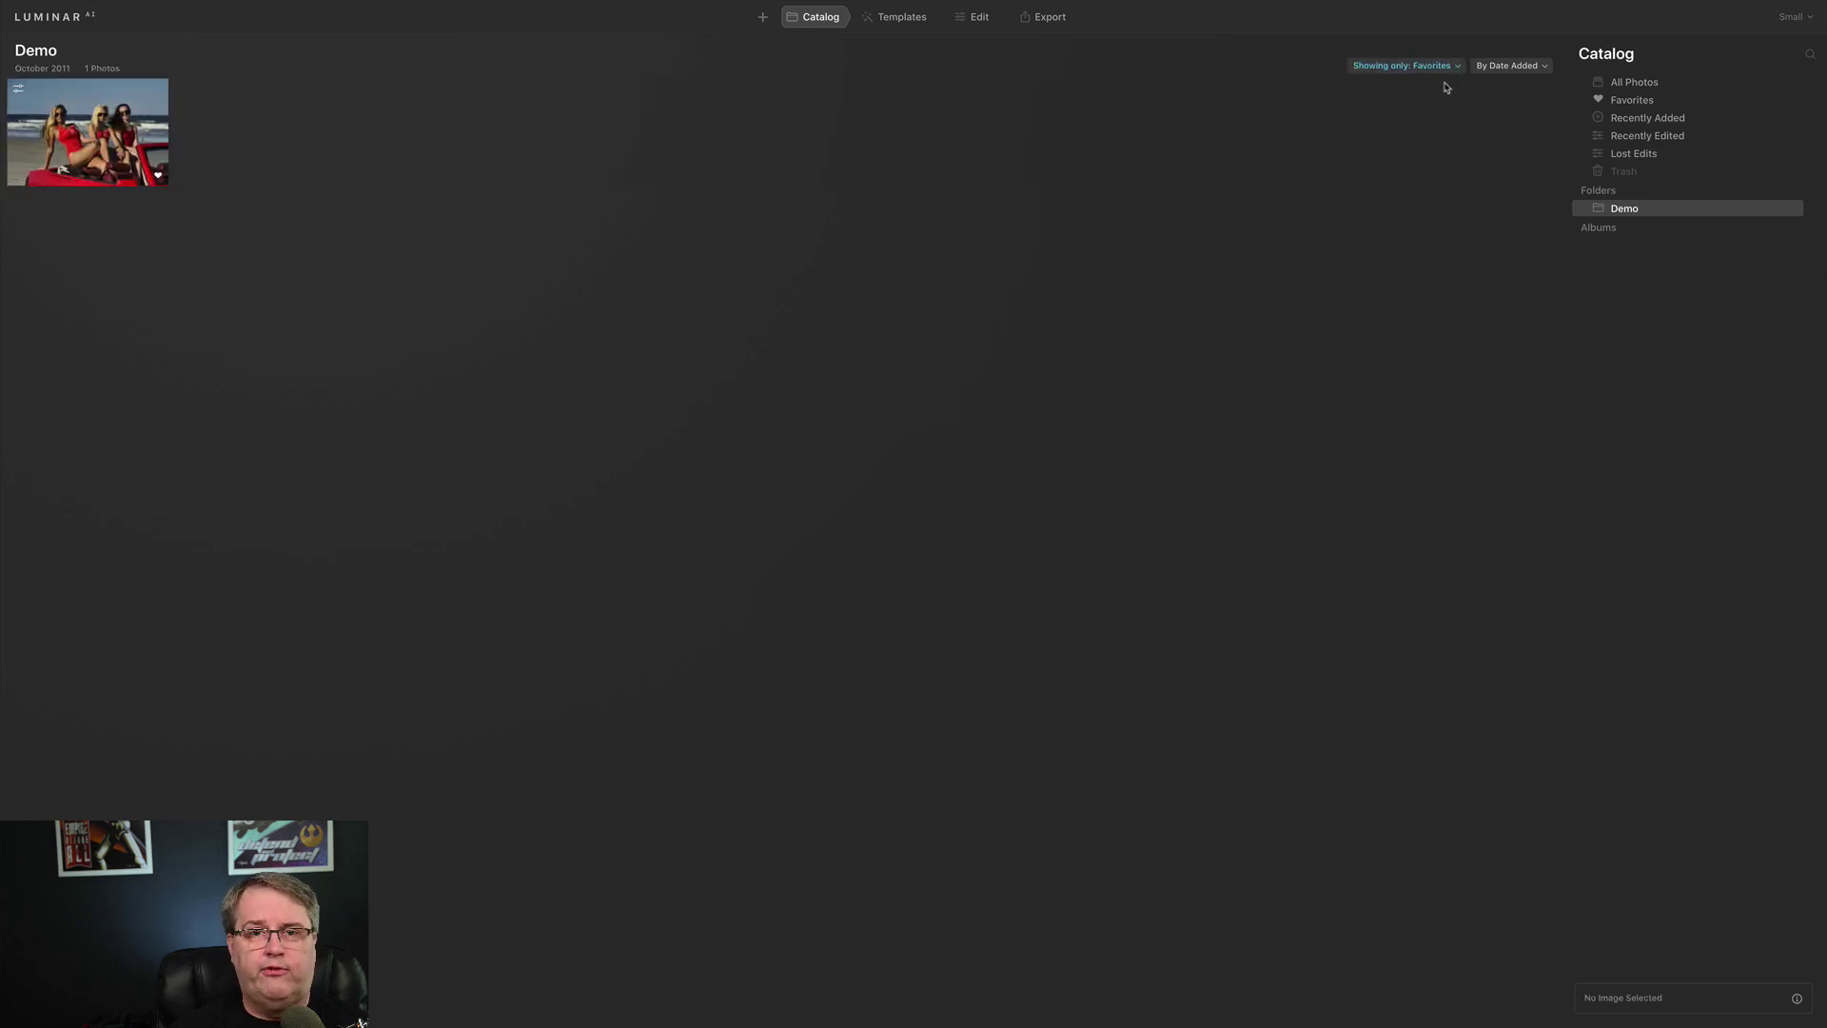
- Filter the Demo folder by Unmarked and by Edited, and return to showing All Photos
click(1442, 67)
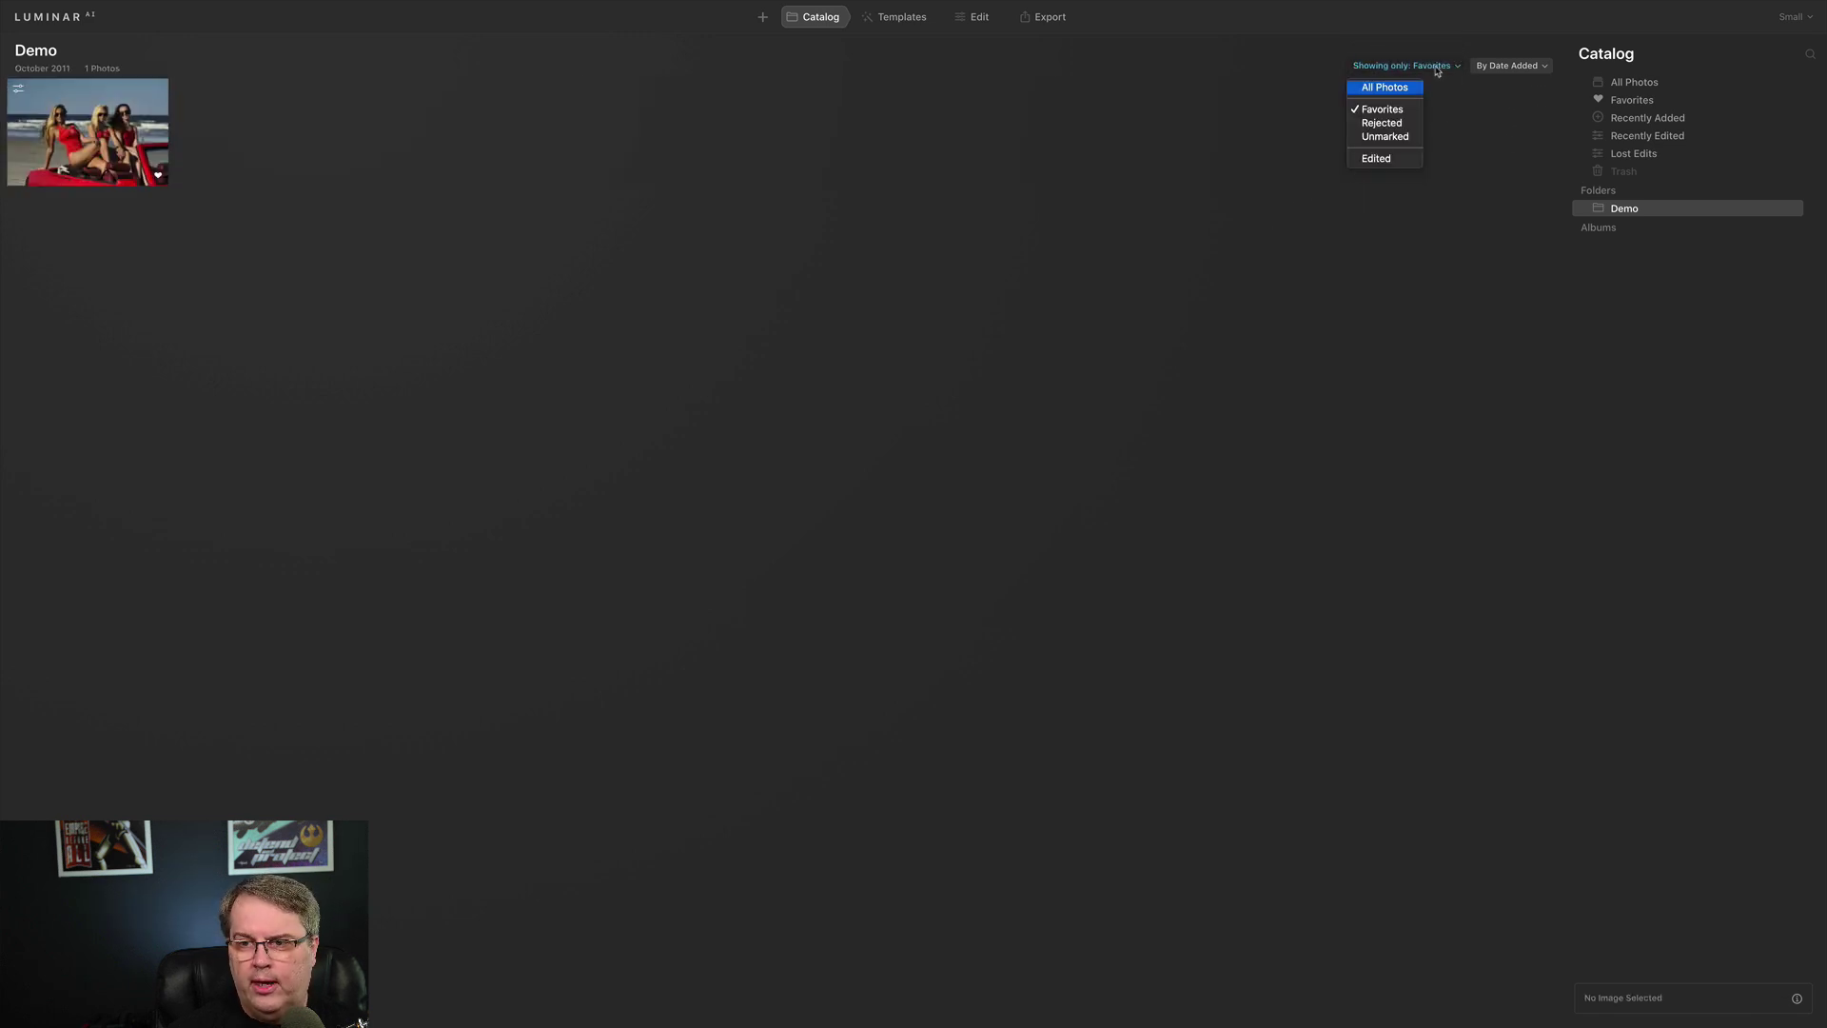
click(1414, 155)
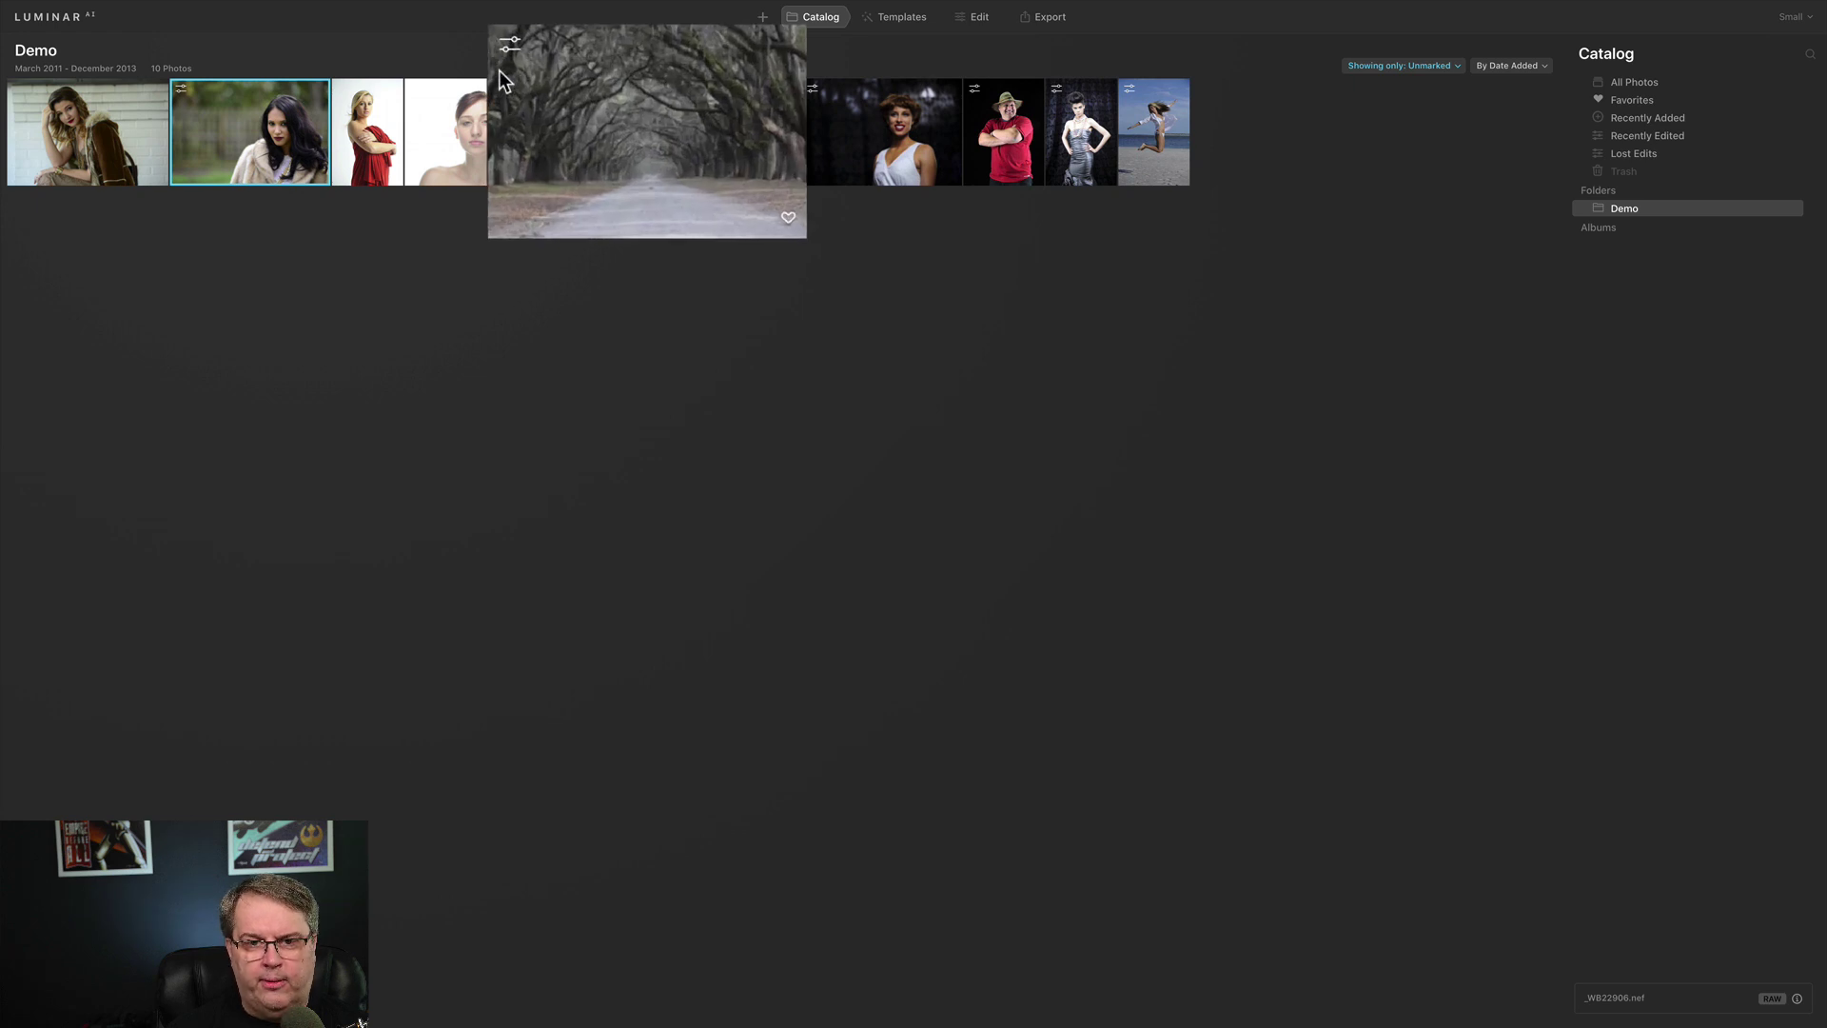
click(1437, 69)
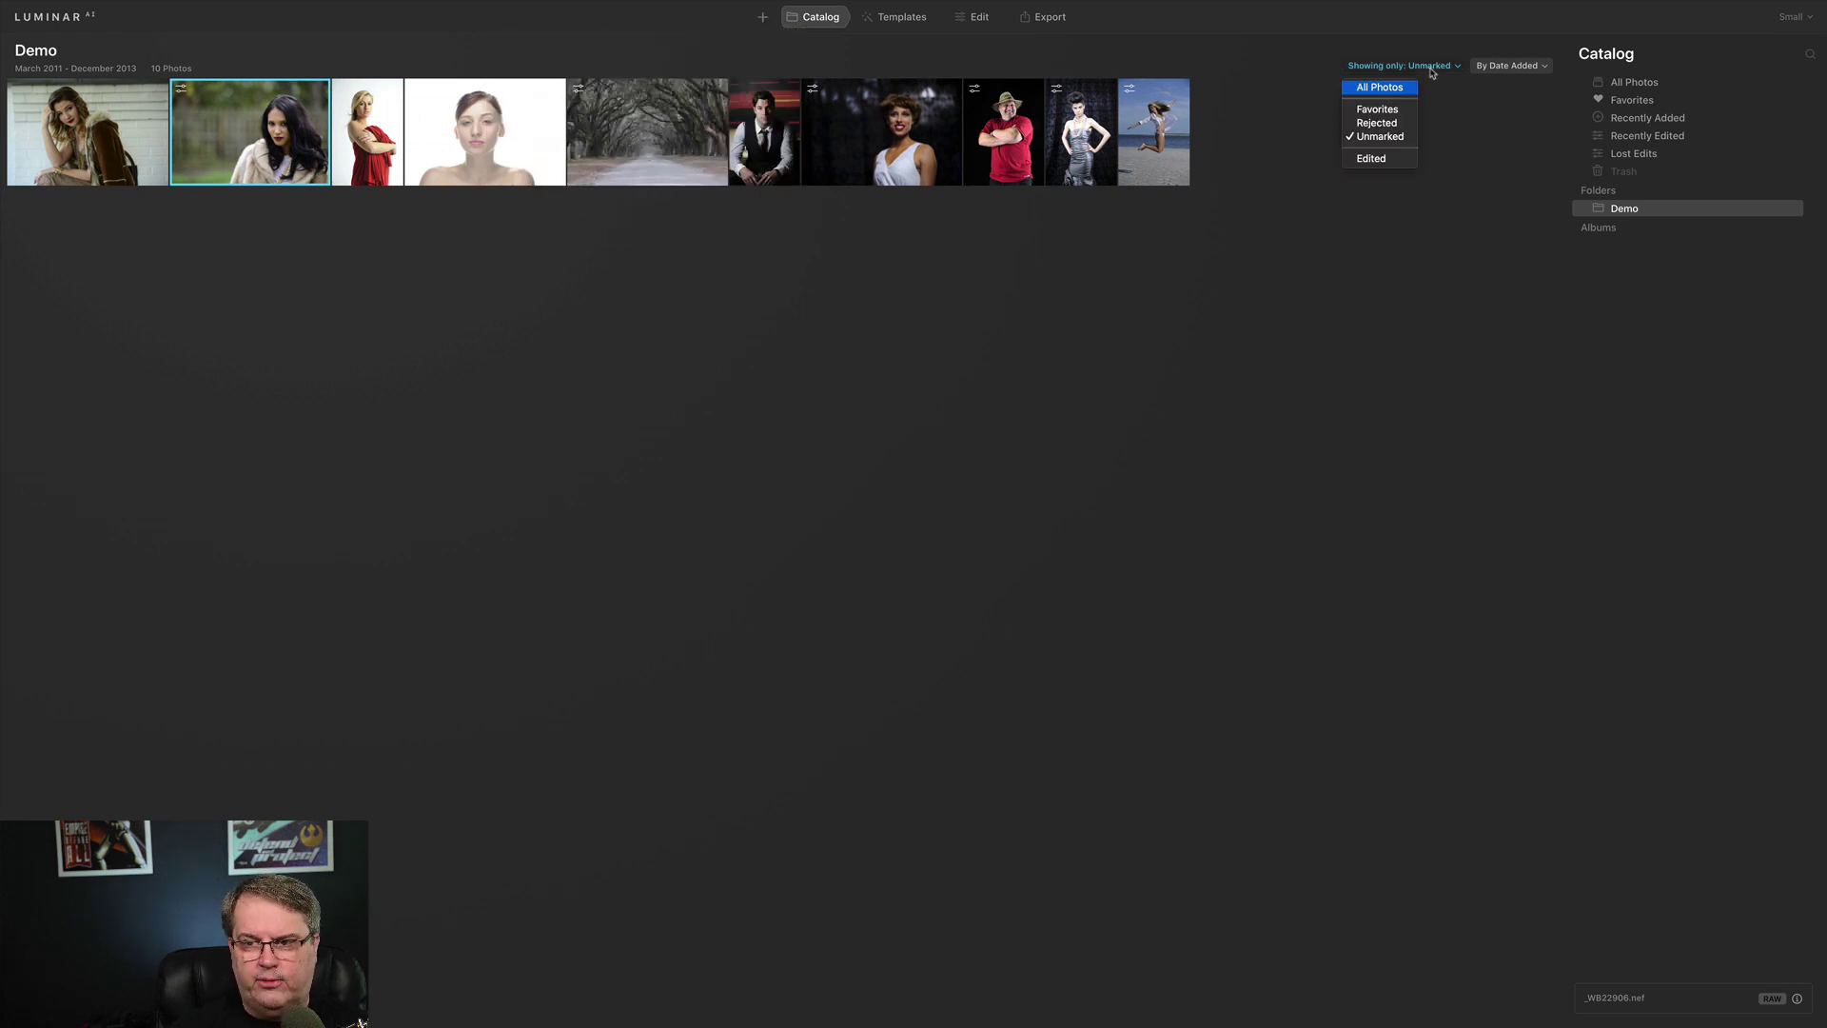
click(1388, 160)
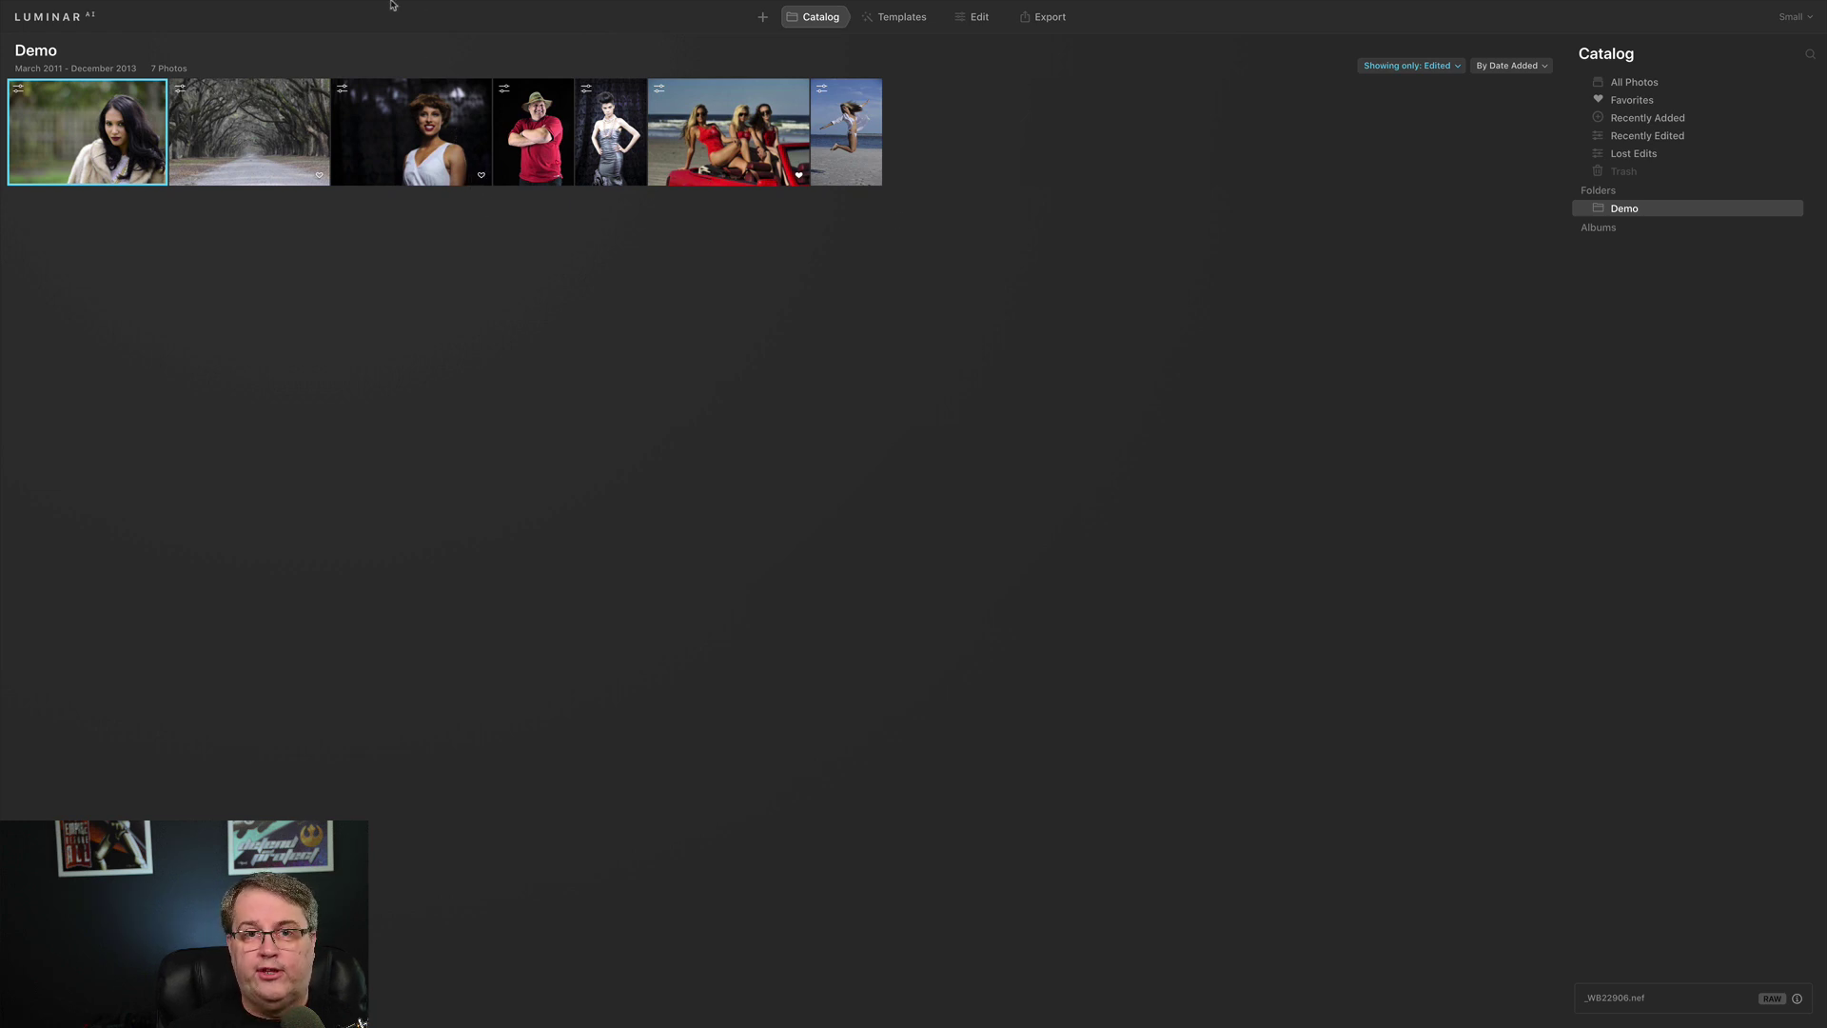
click(1448, 67)
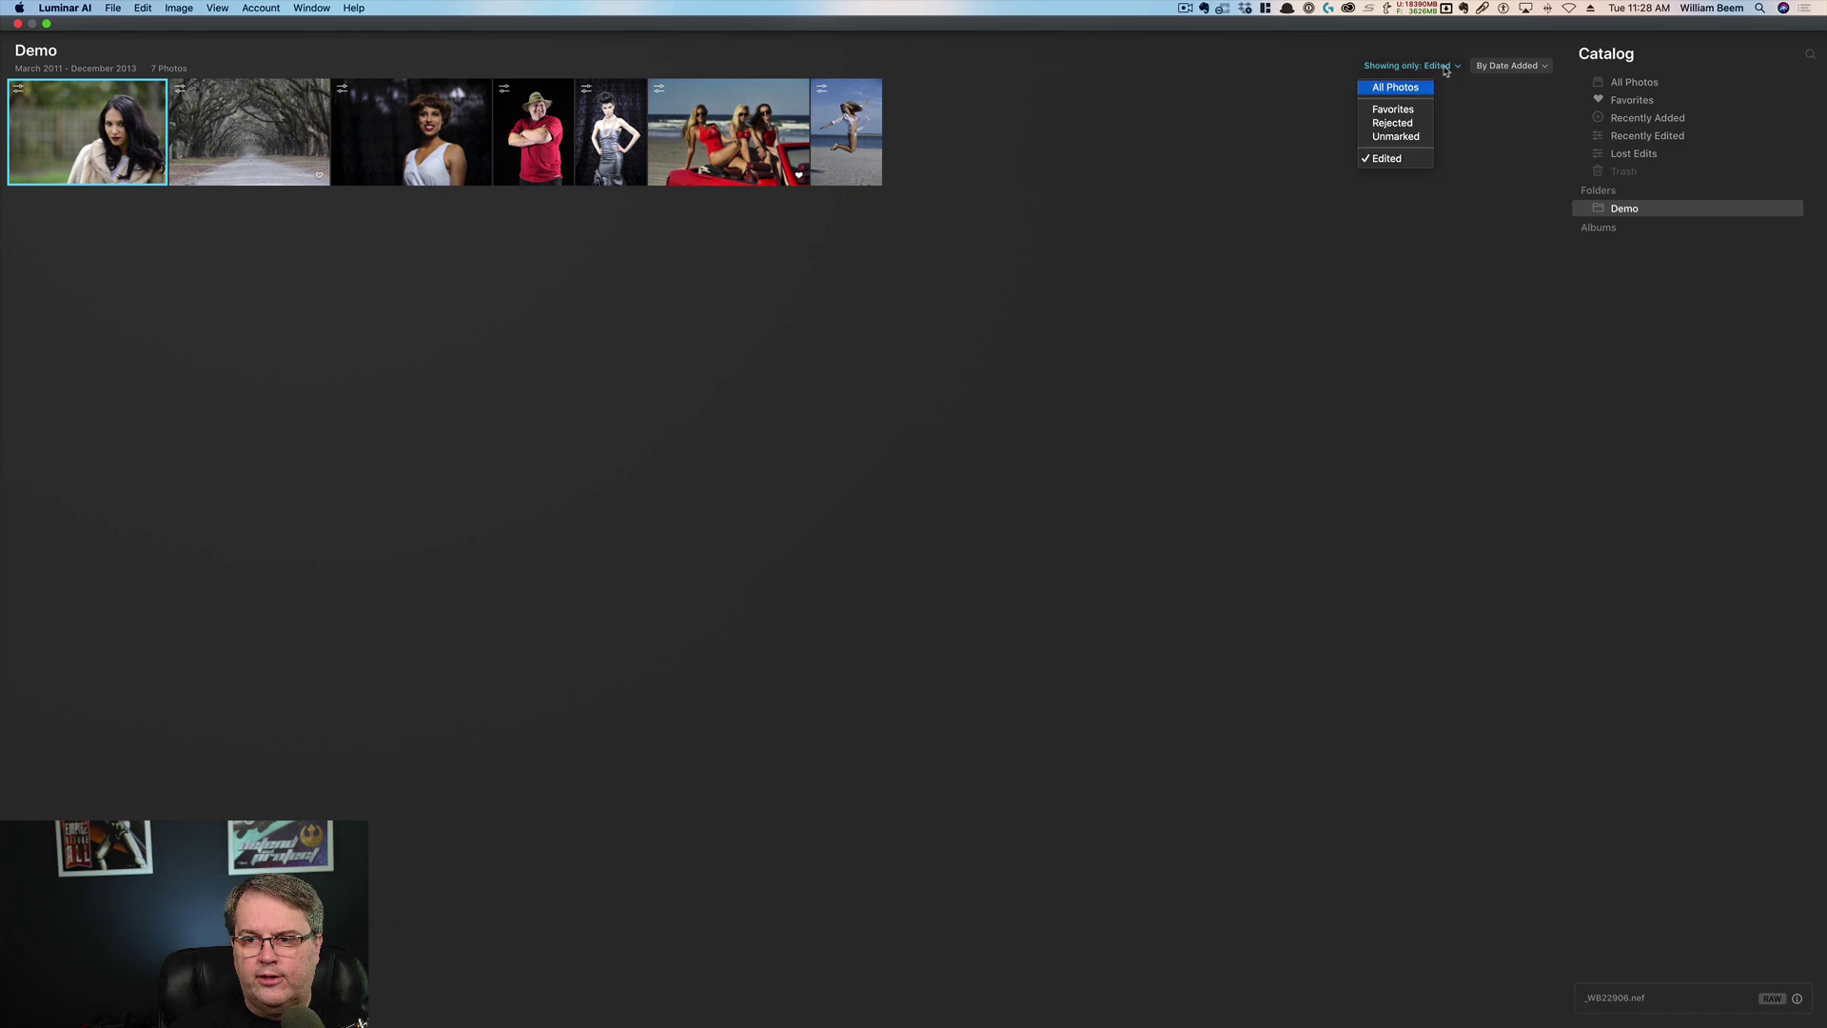
click(1415, 89)
- Review the catalog's sort options without changing them, and view the Lost Edits and Trash collections
click(1533, 66)
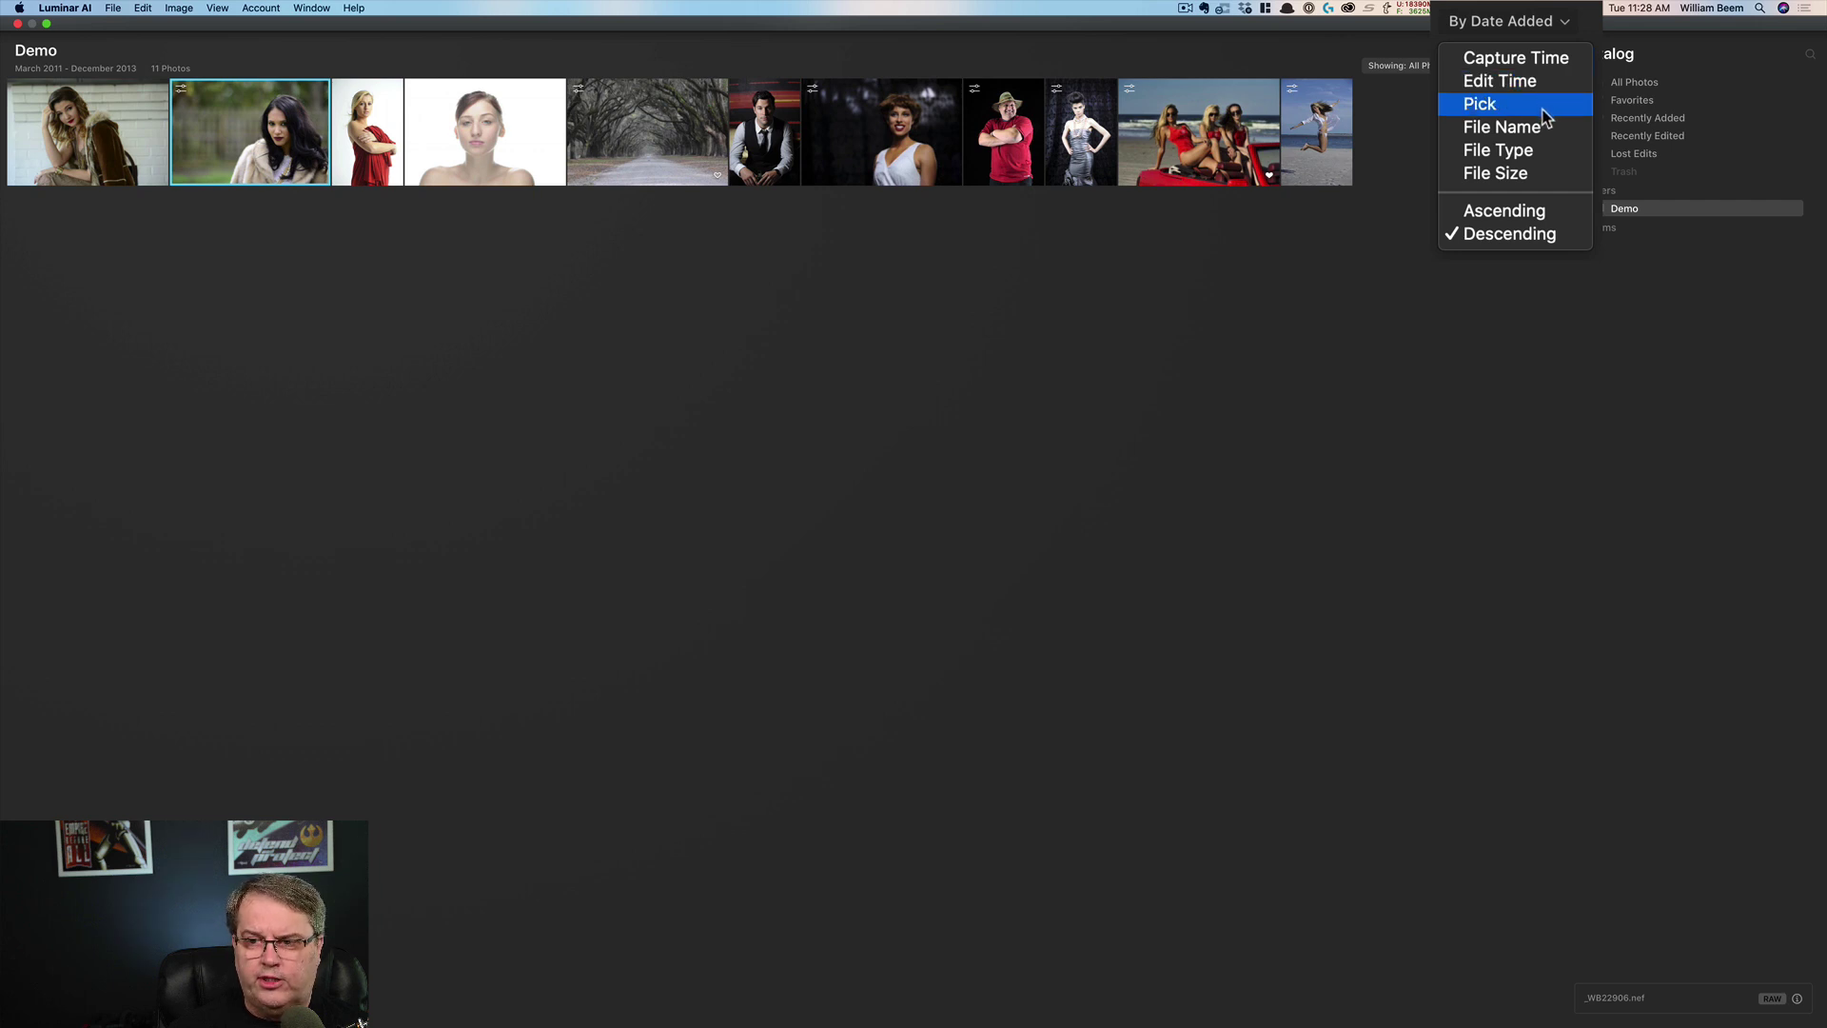
click(1405, 261)
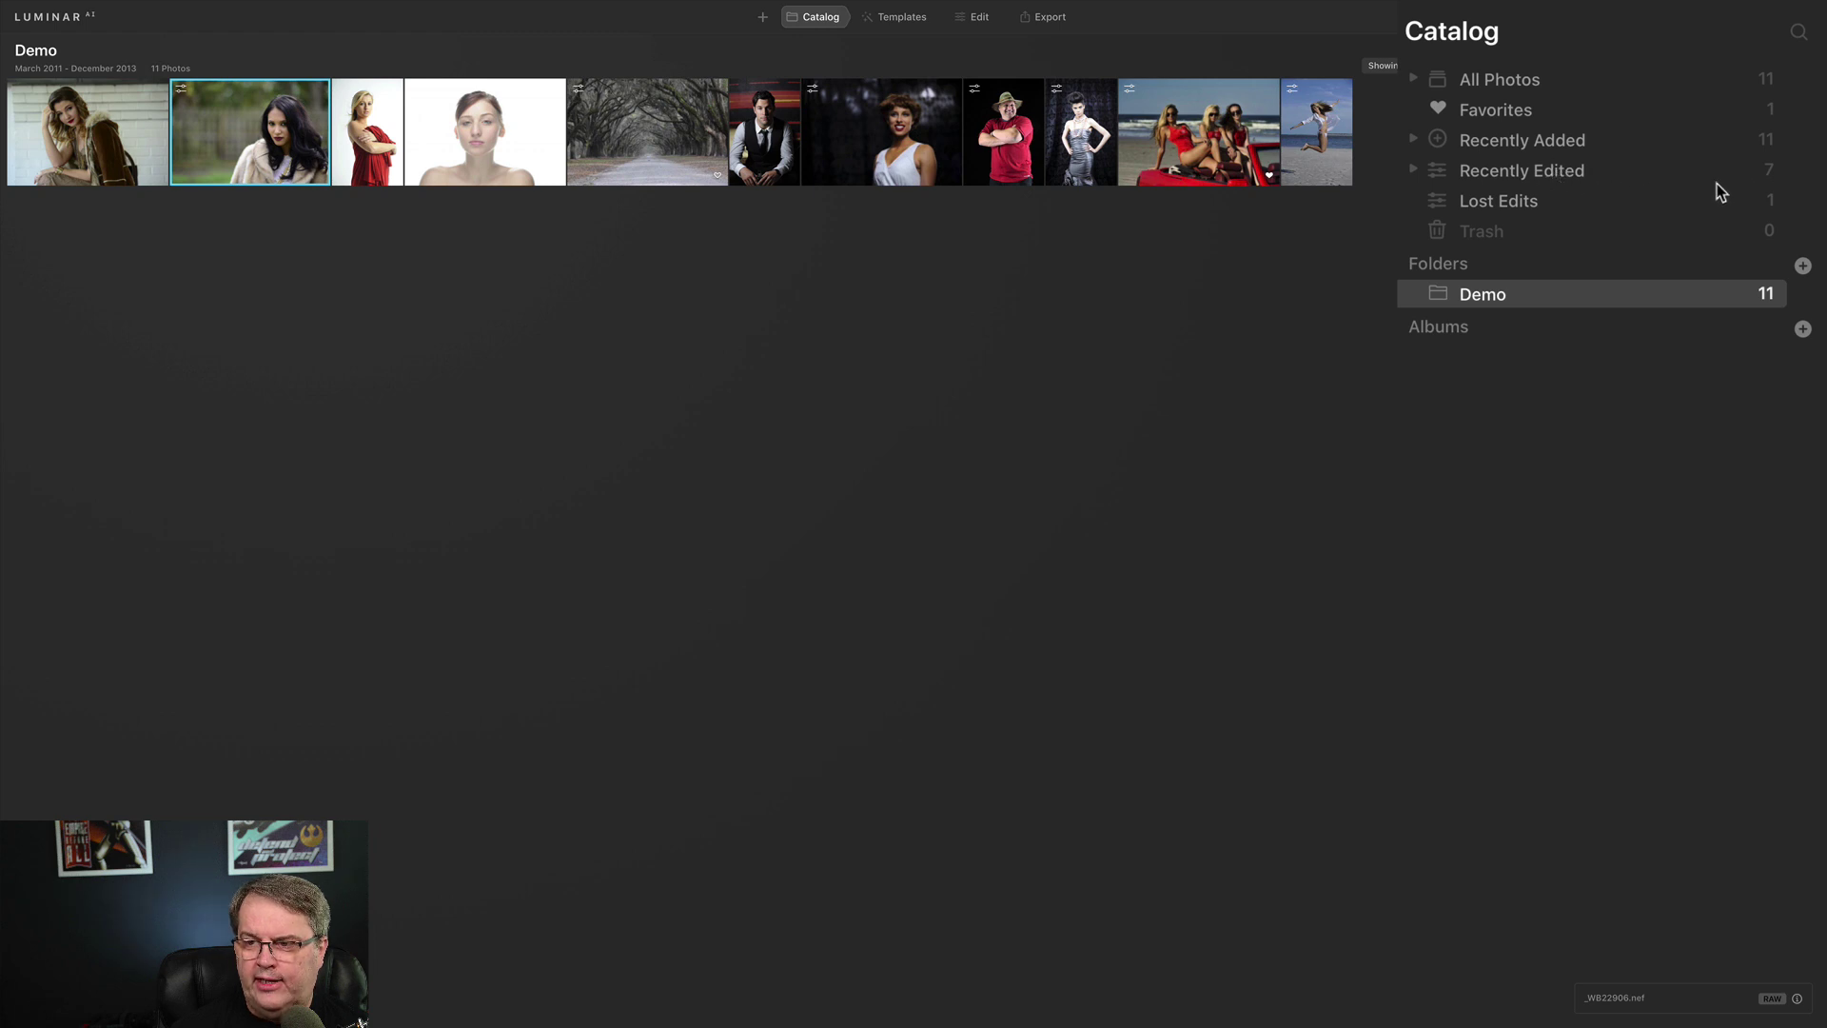
click(1509, 204)
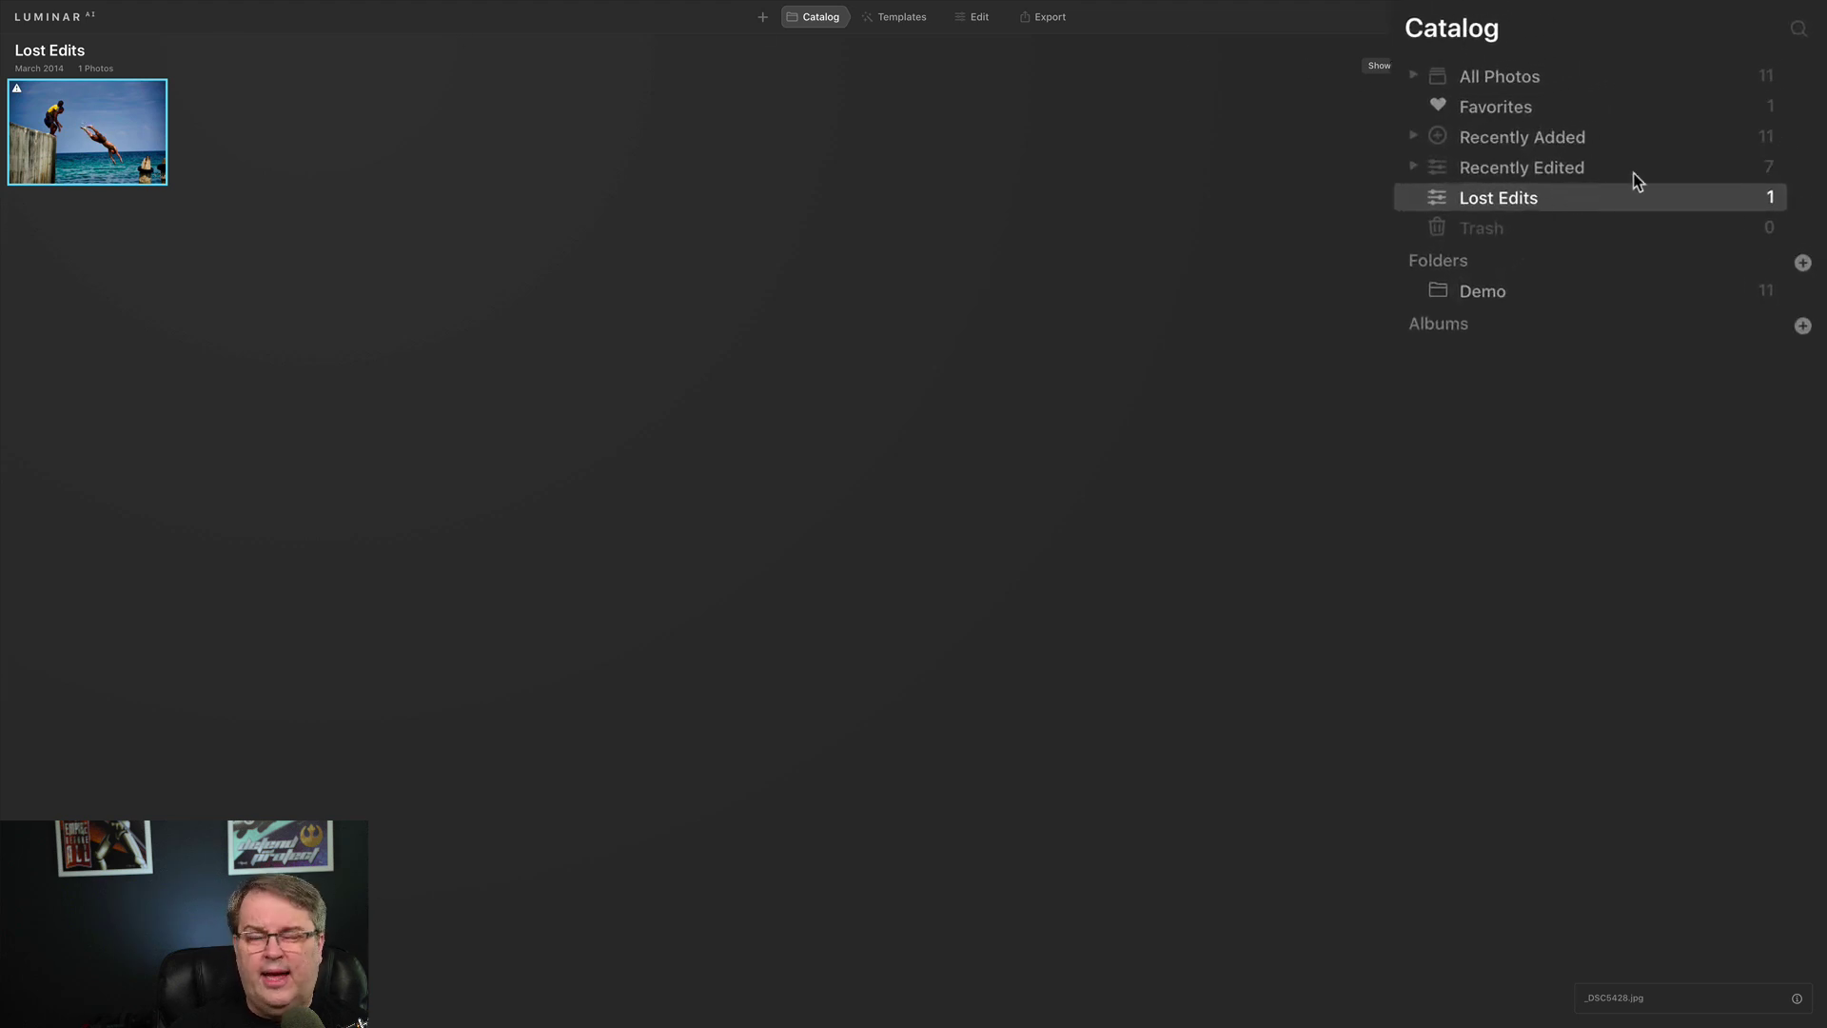
click(1484, 233)
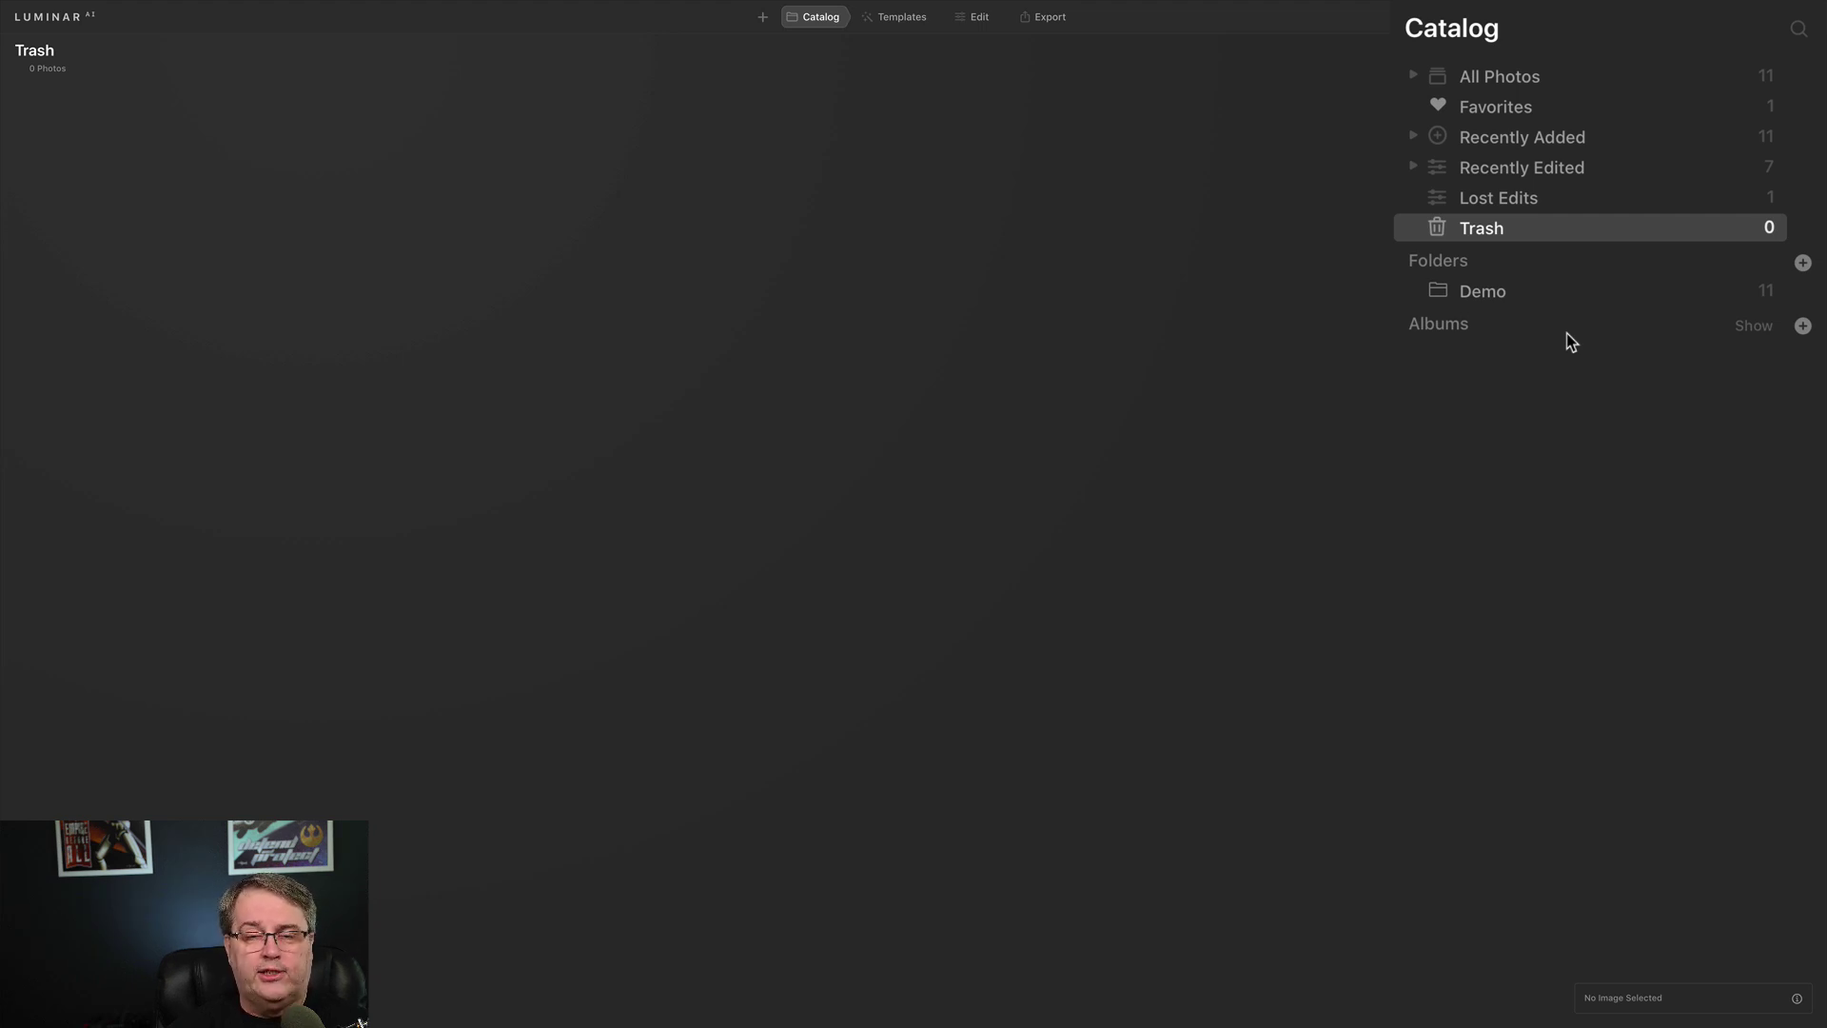
- Apply the Flawless template from the Essence collection to the portrait of the woman in the fur coat
click(900, 21)
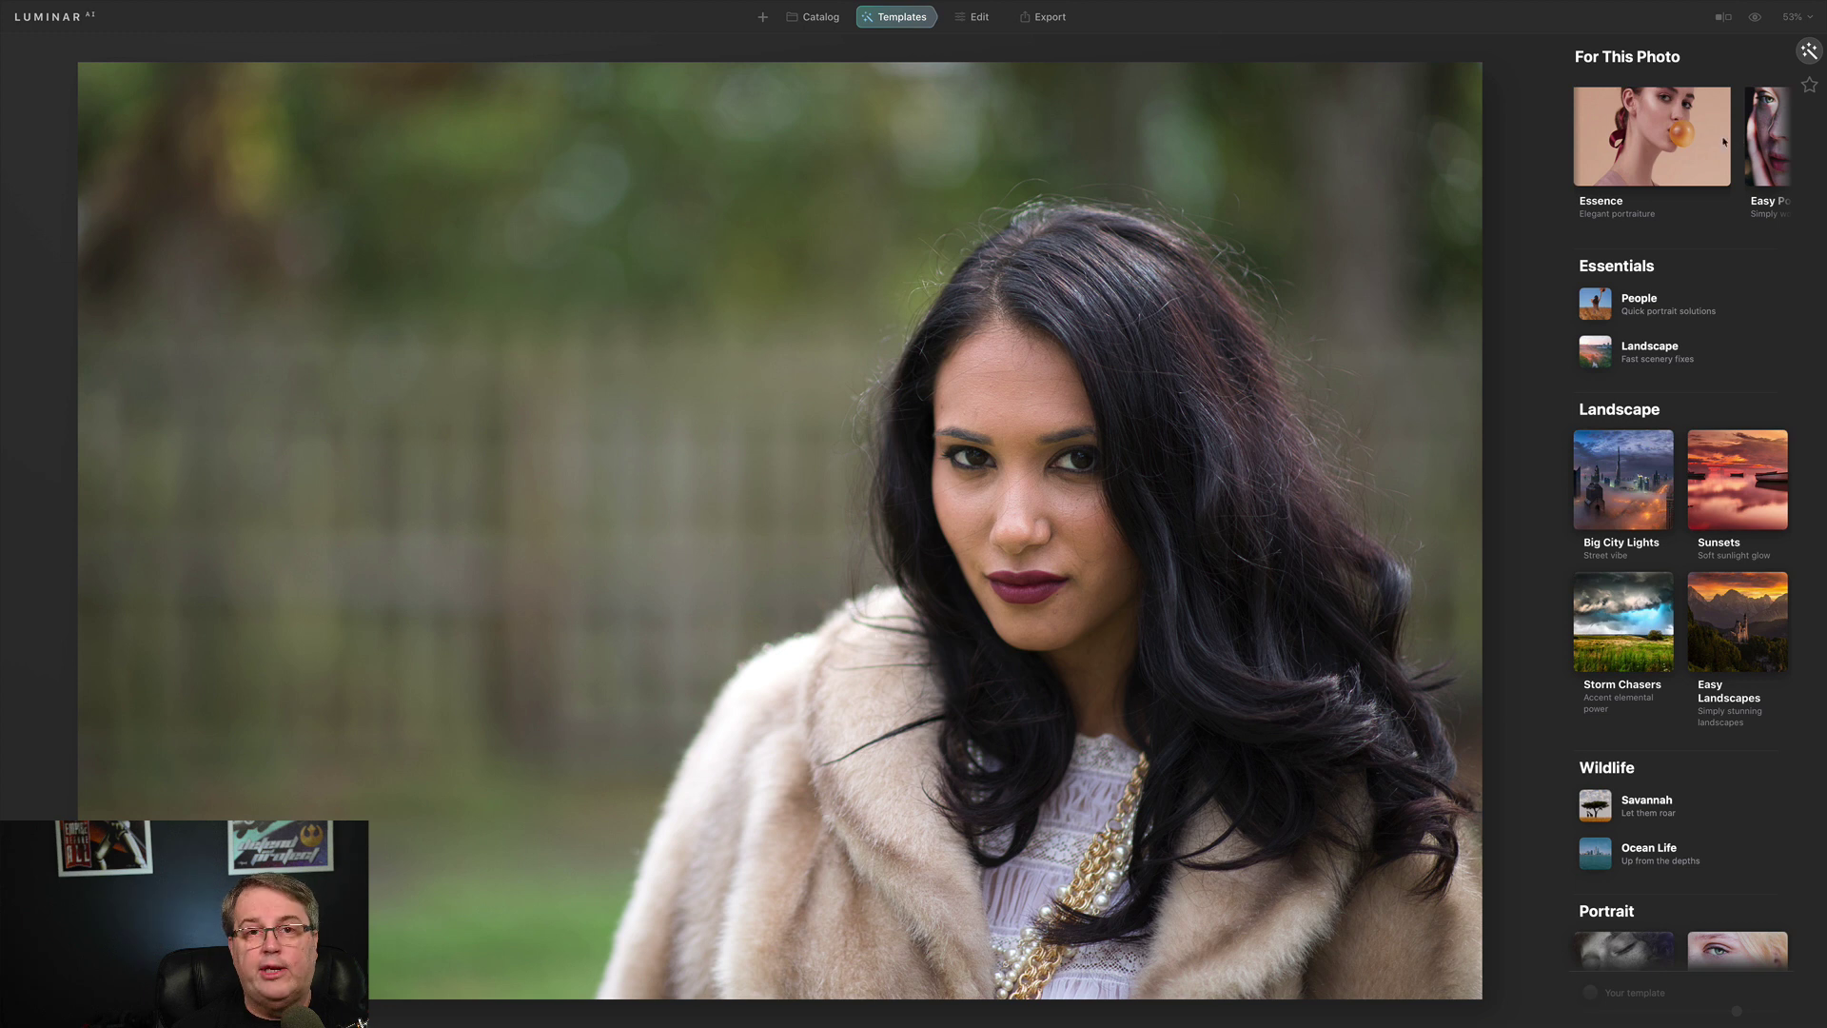
click(1631, 147)
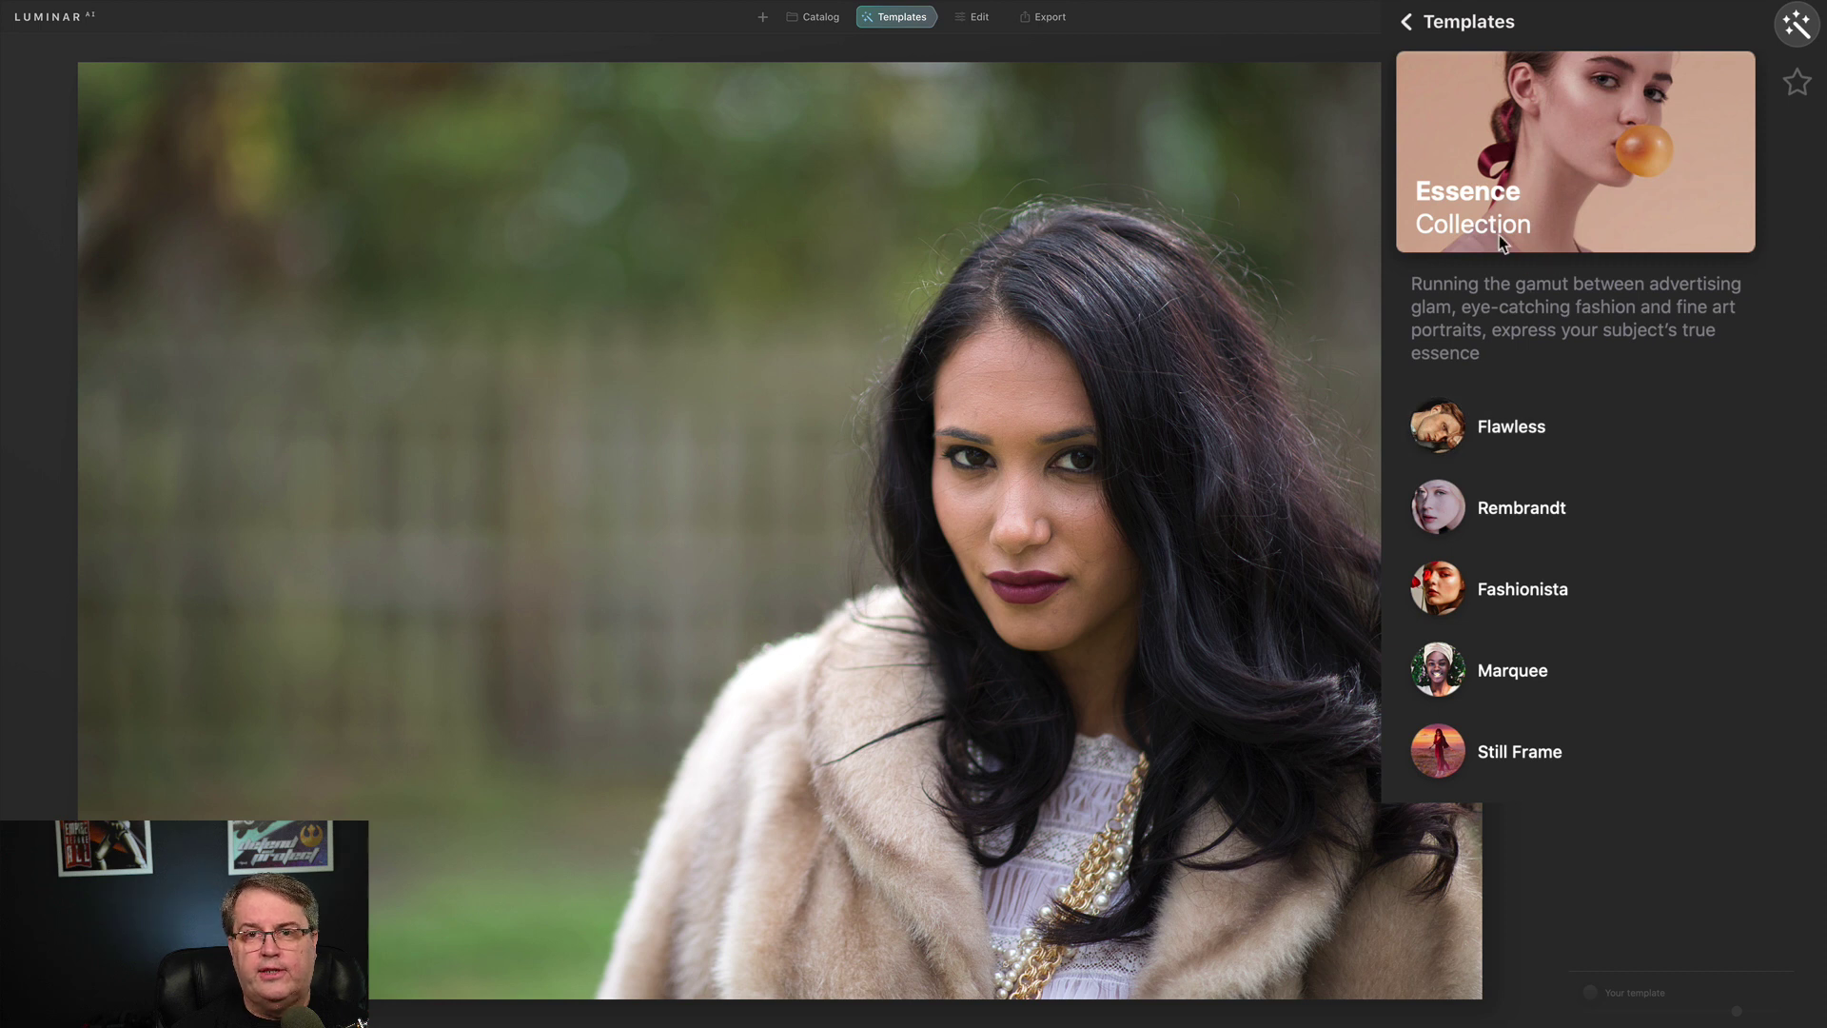
click(1504, 430)
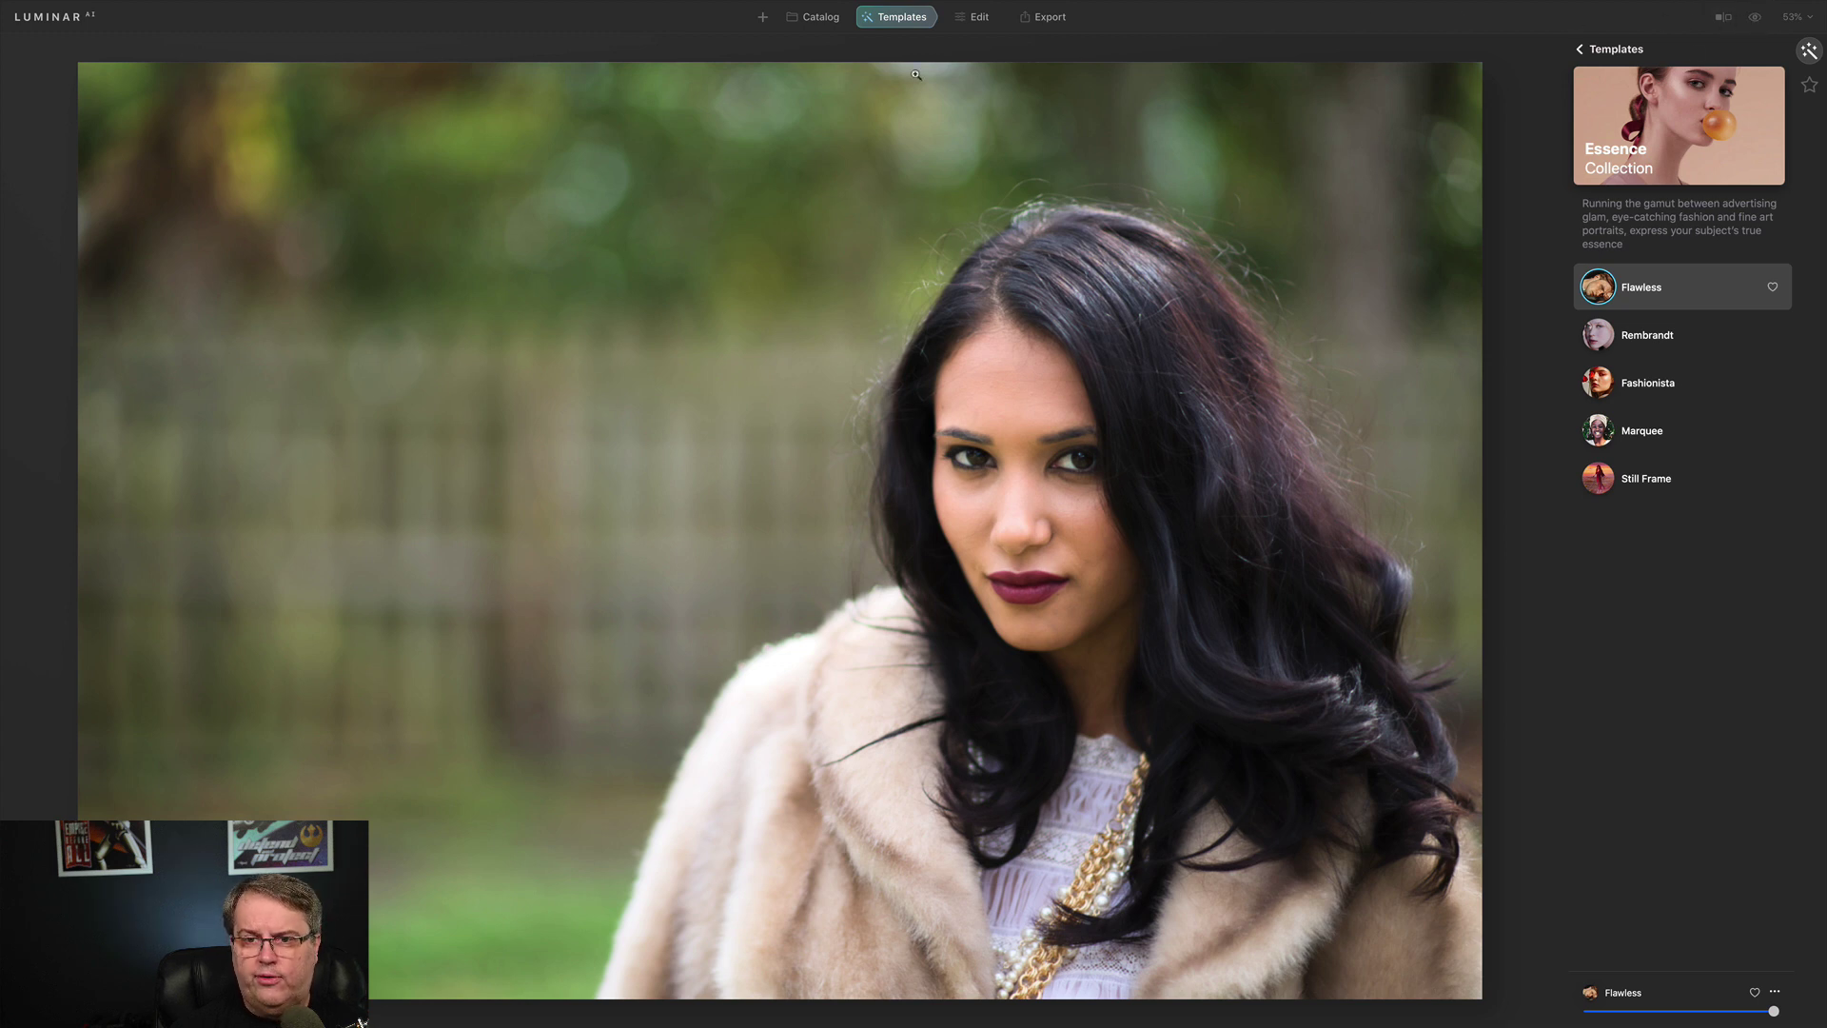
- Compare the Flawless result with the original in full and split before/after views, and check the available zoom levels
click(1754, 19)
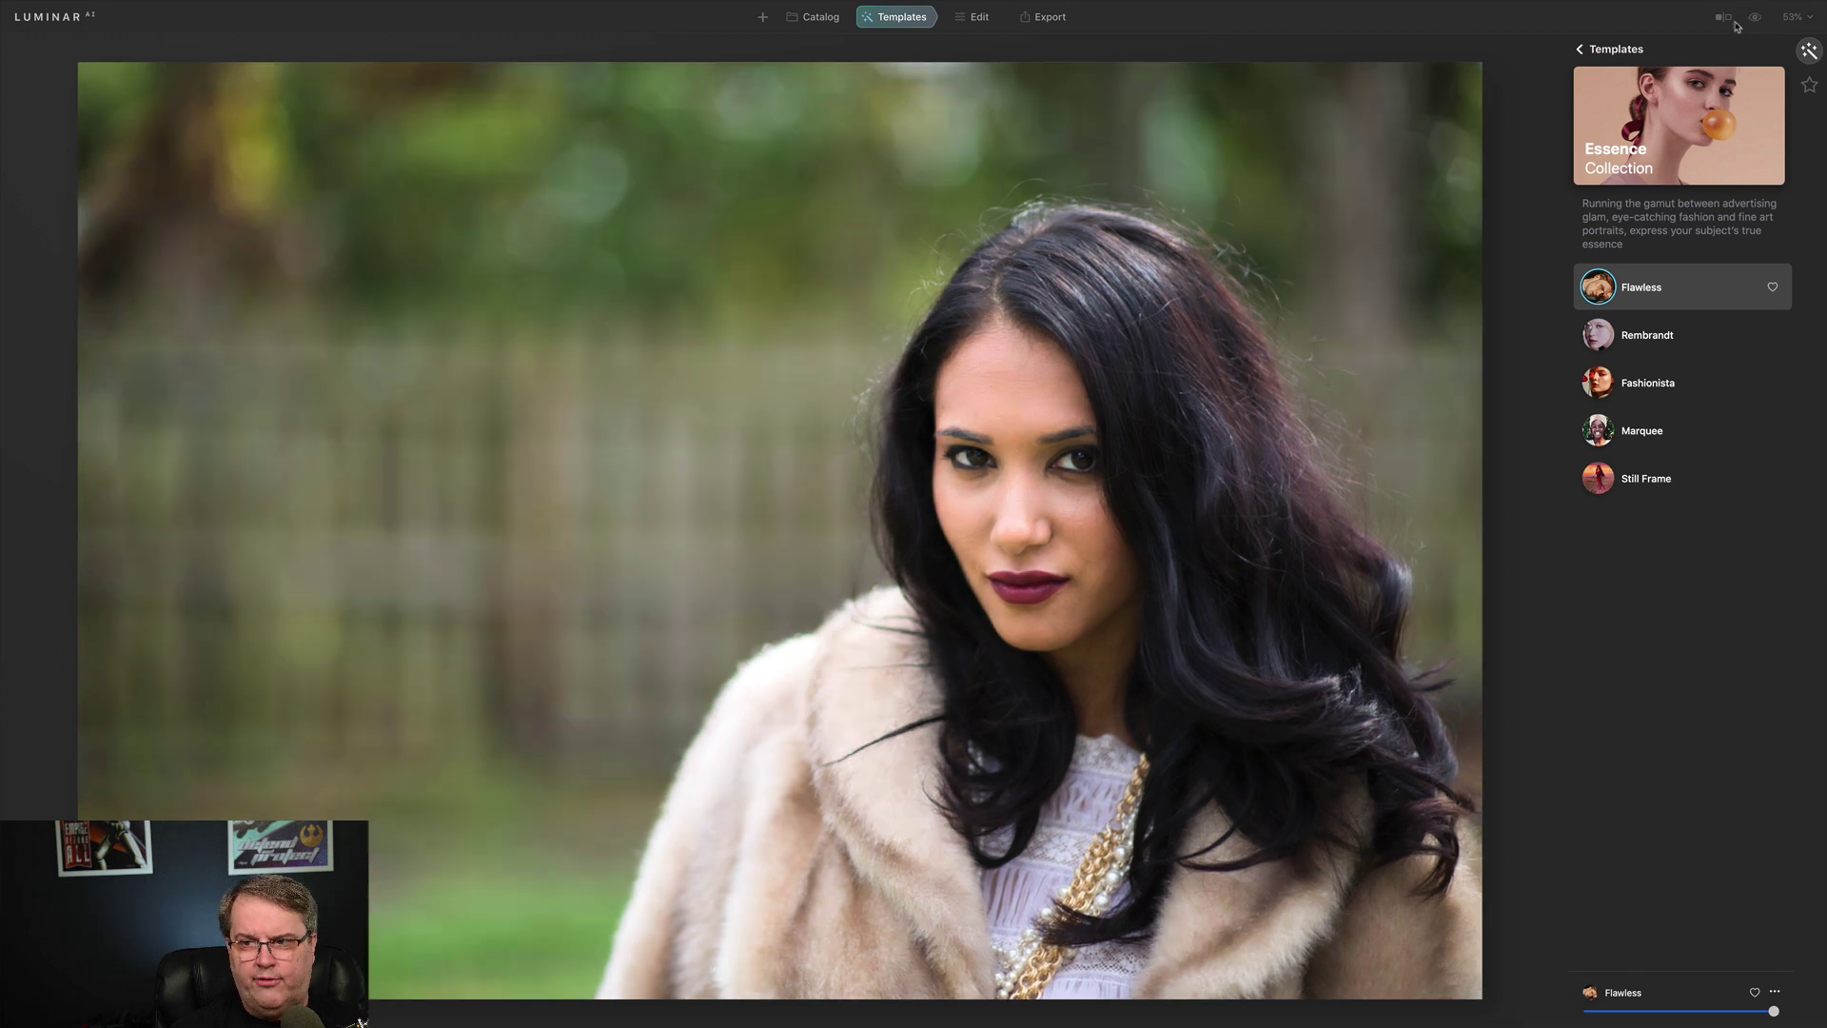
click(1723, 17)
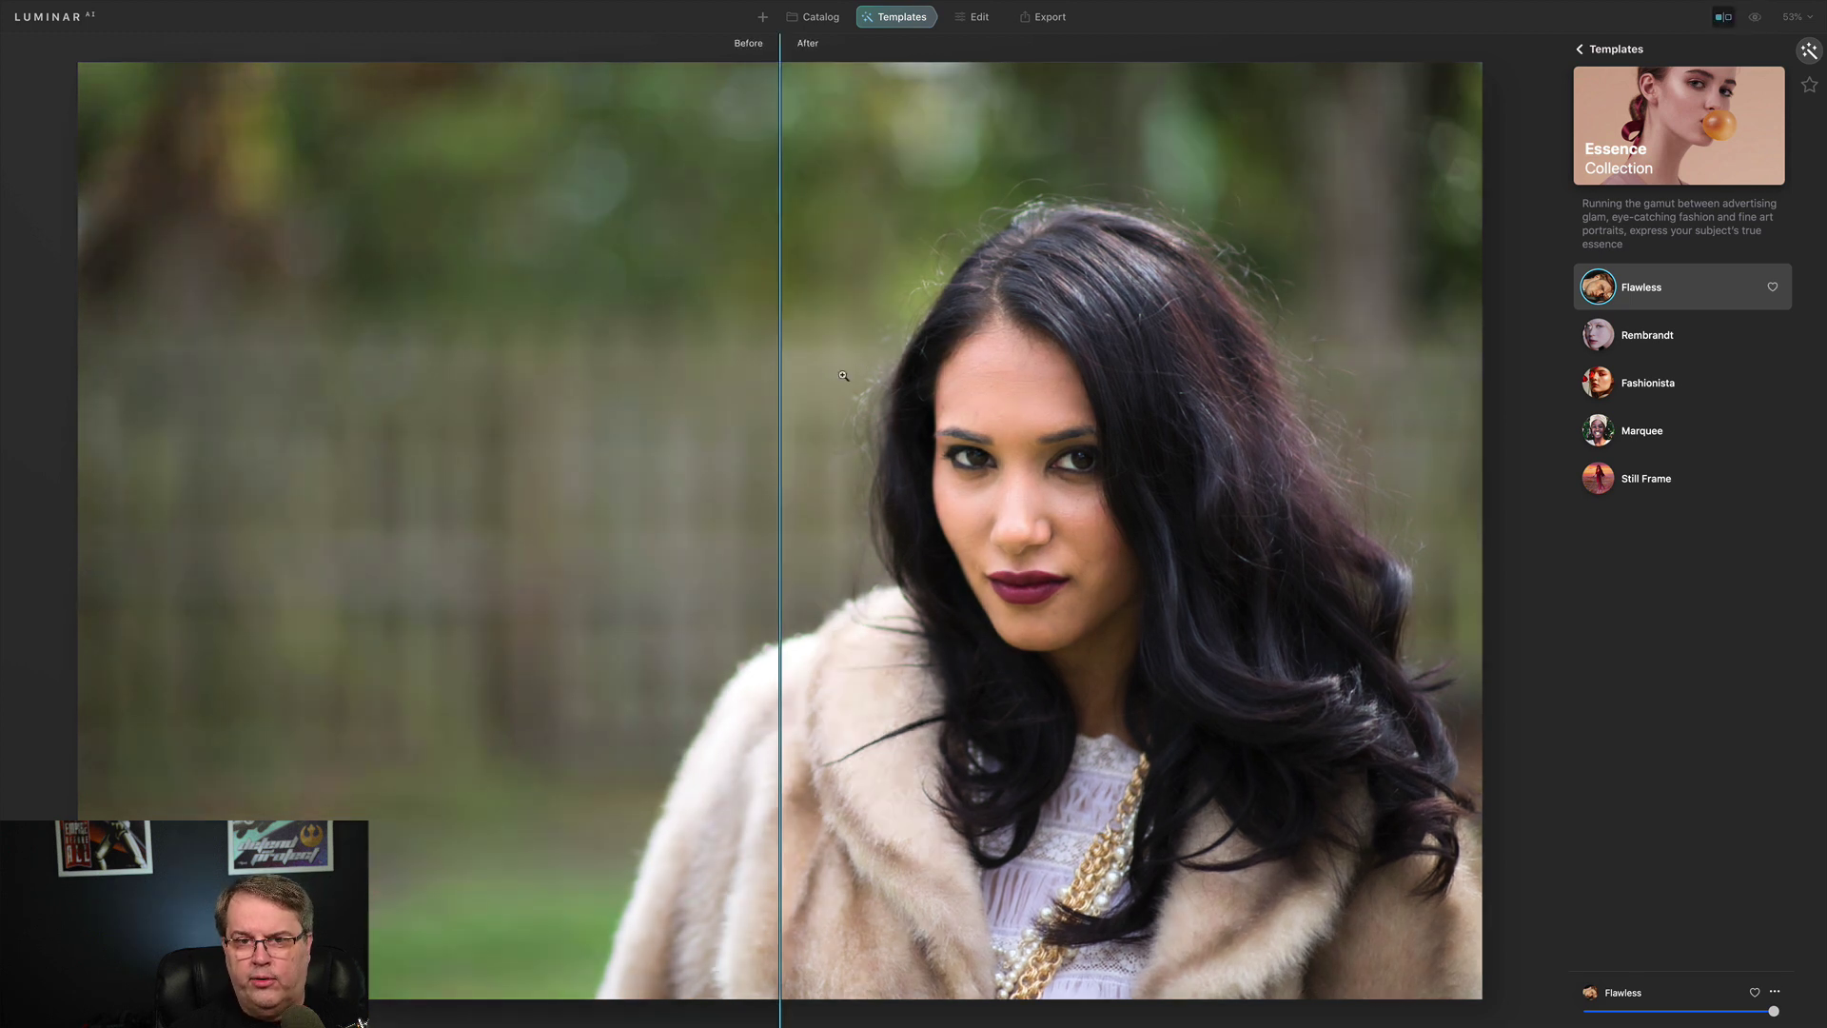
drag(780, 379, 847, 390)
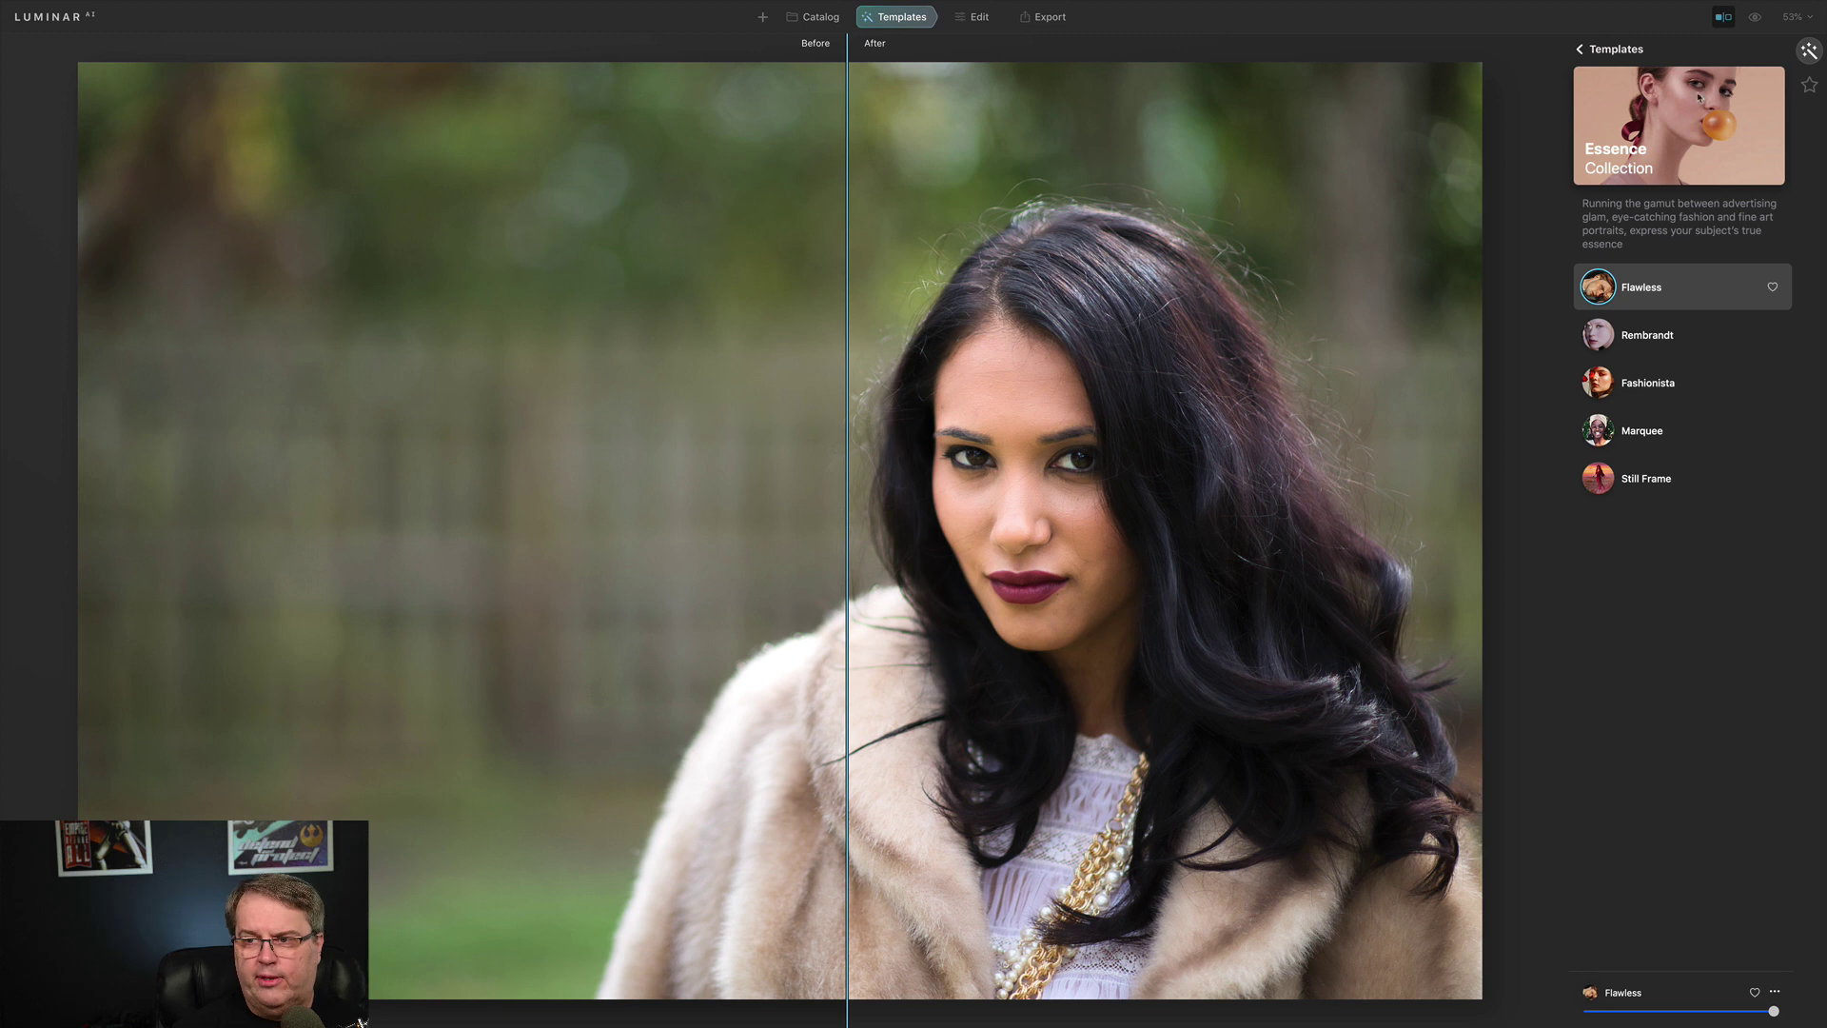
click(1723, 17)
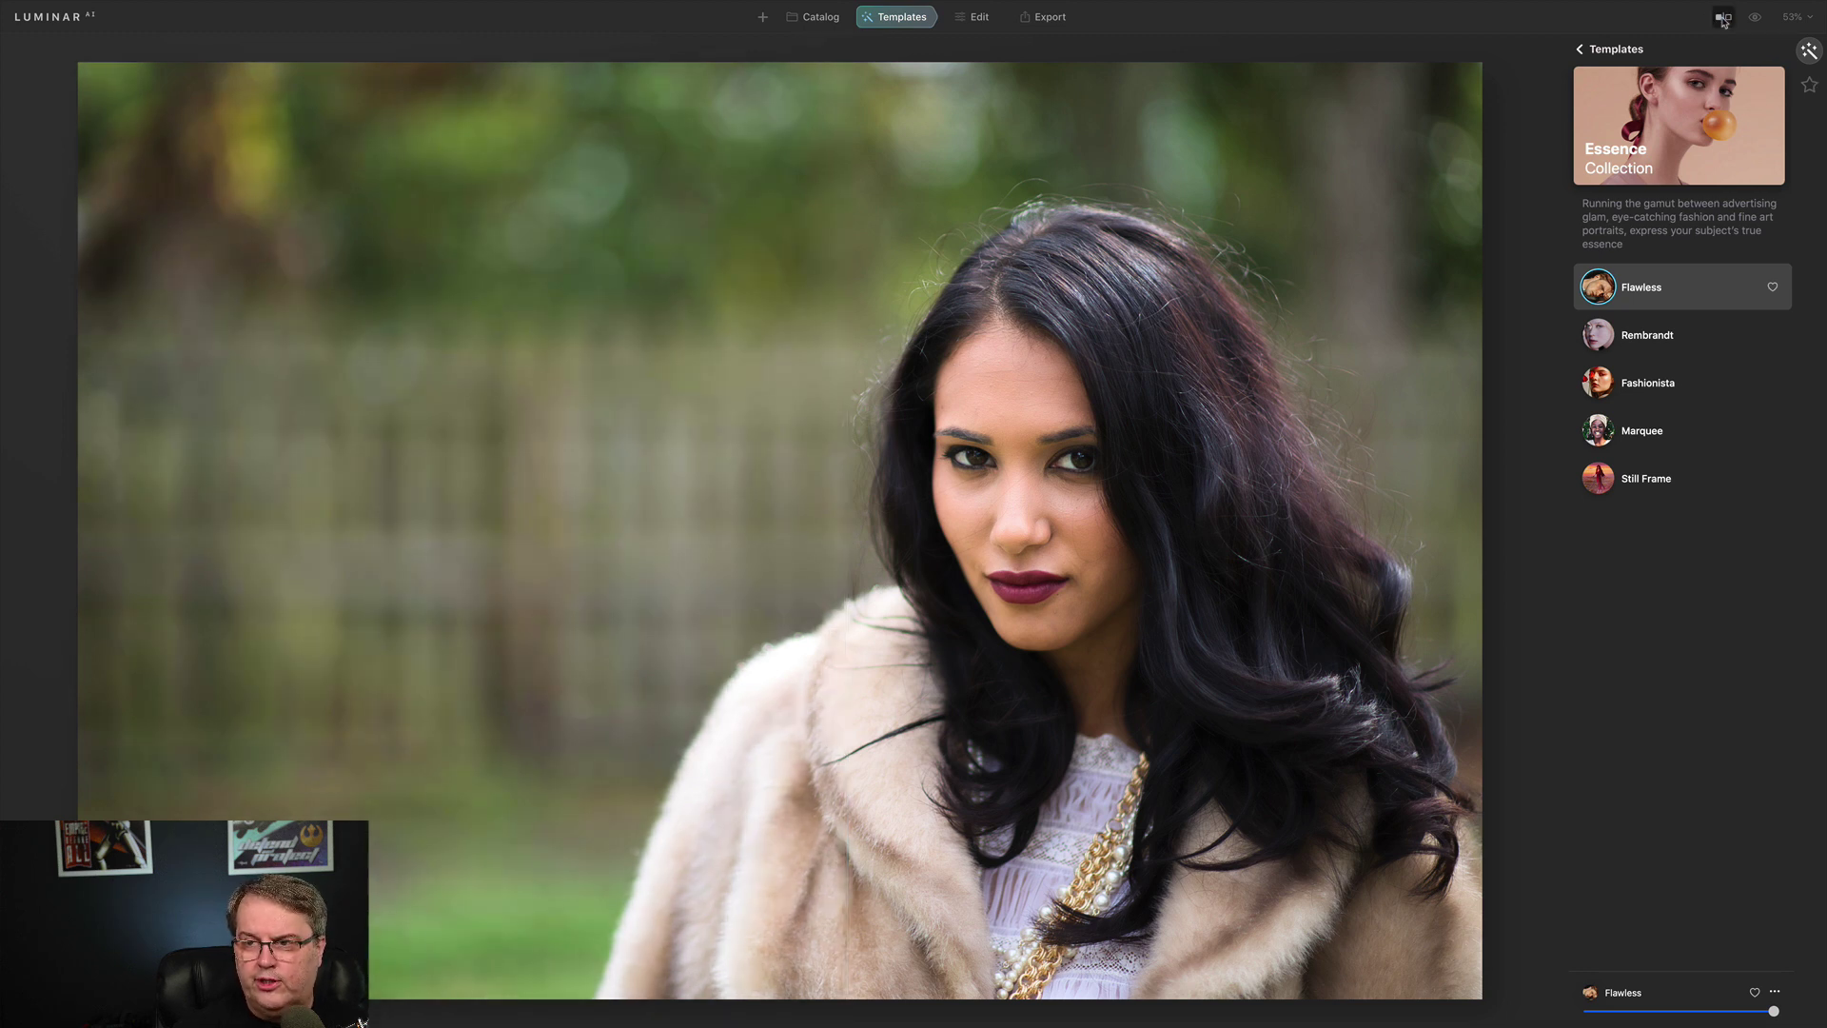
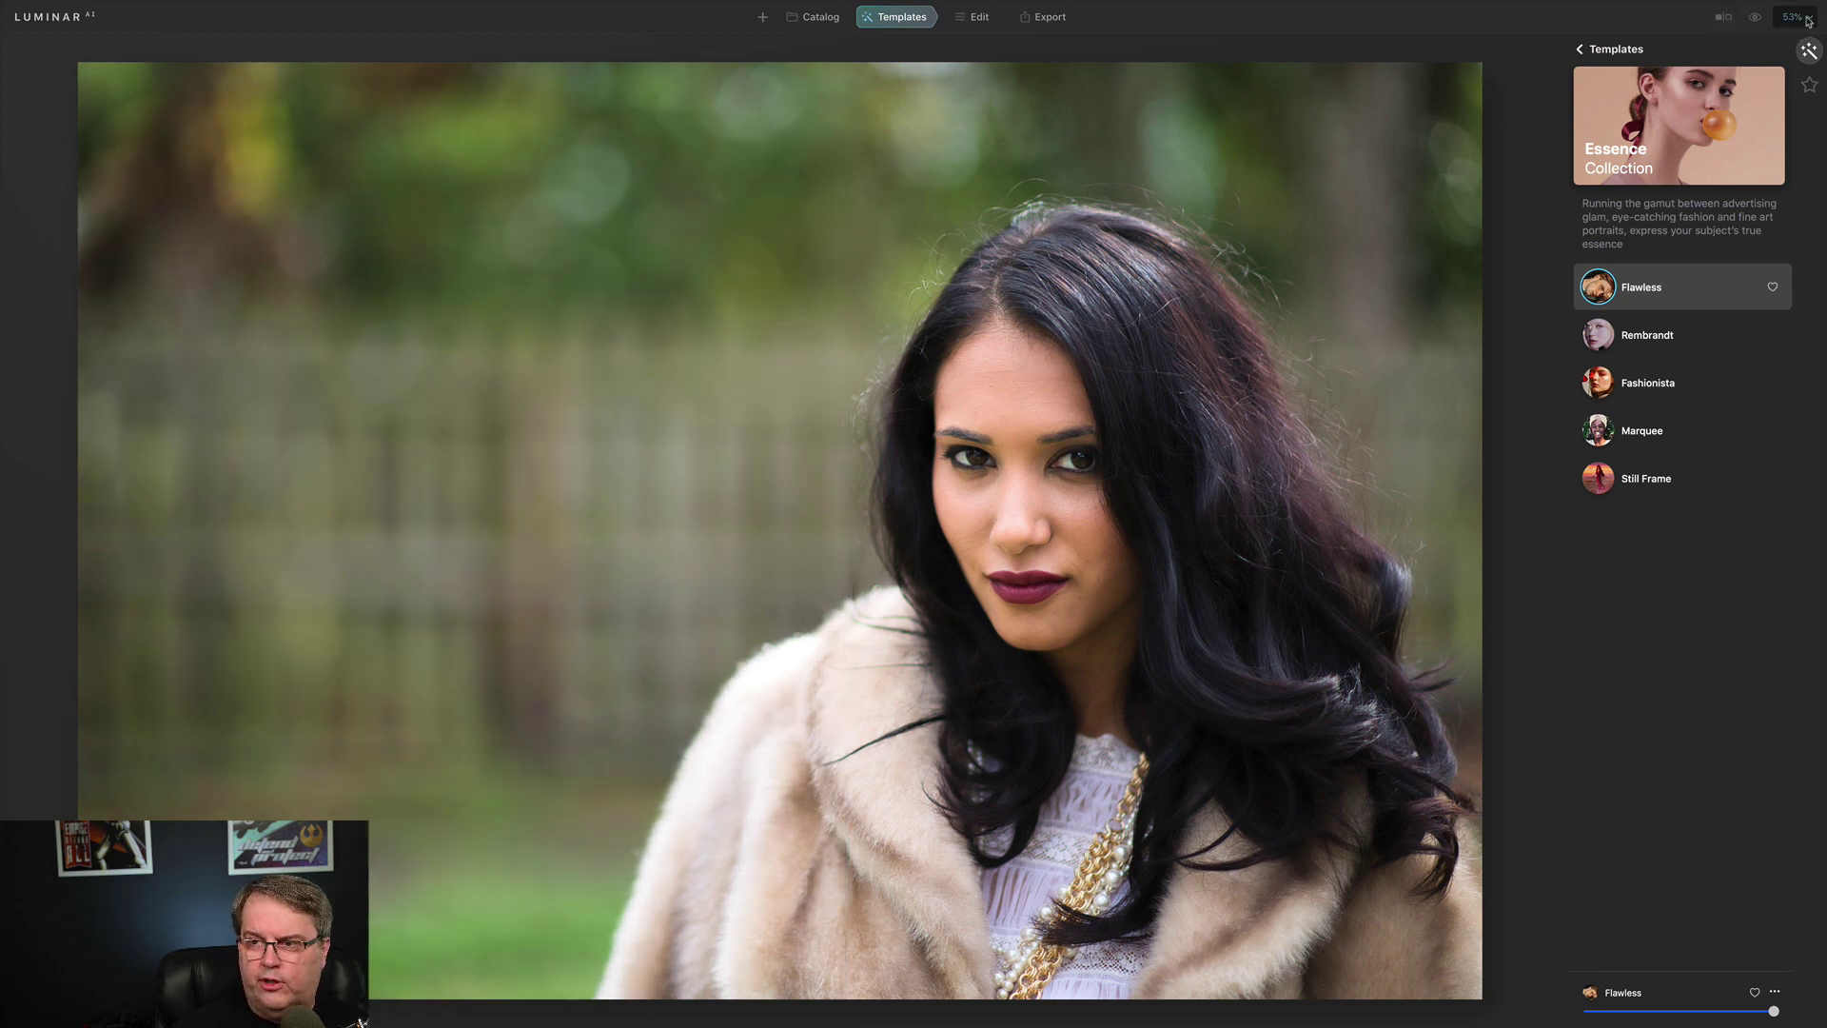
click(1803, 18)
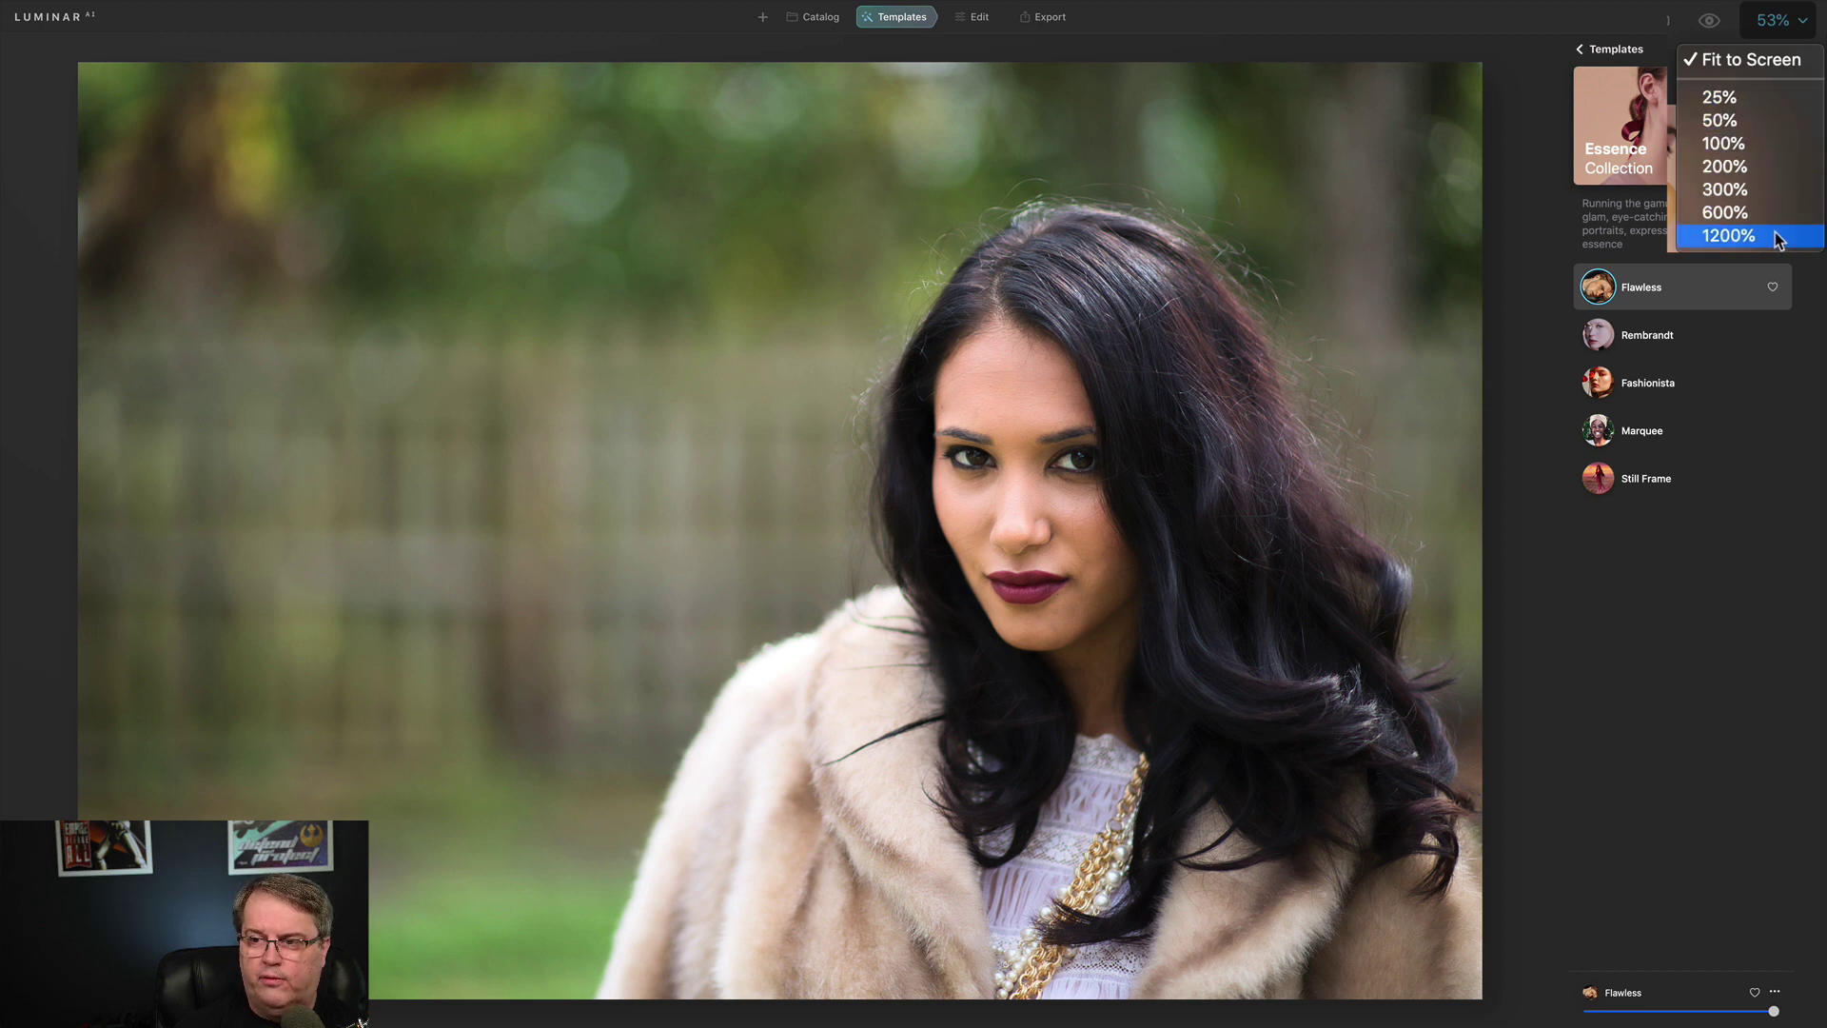
key(Escape)
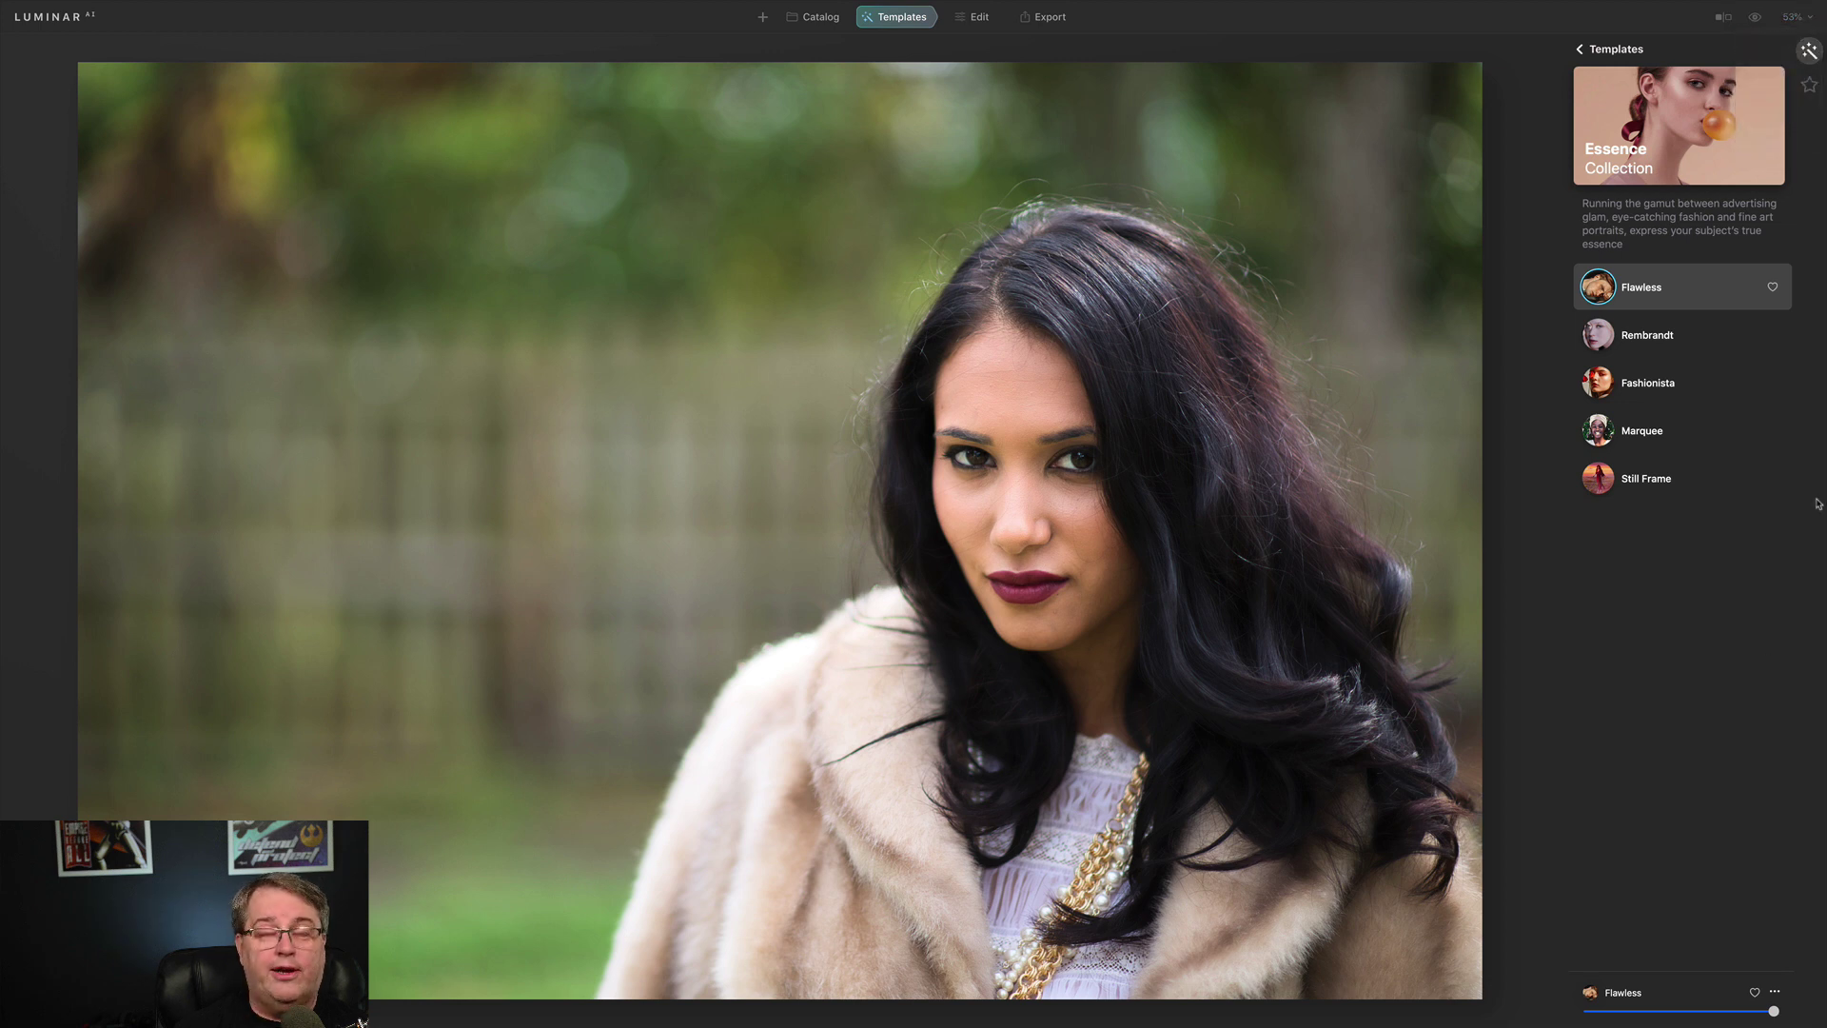
- Apply the Rembrandt template to the portrait and inspect its Light adjustments among the Essentials editing tools
click(1608, 341)
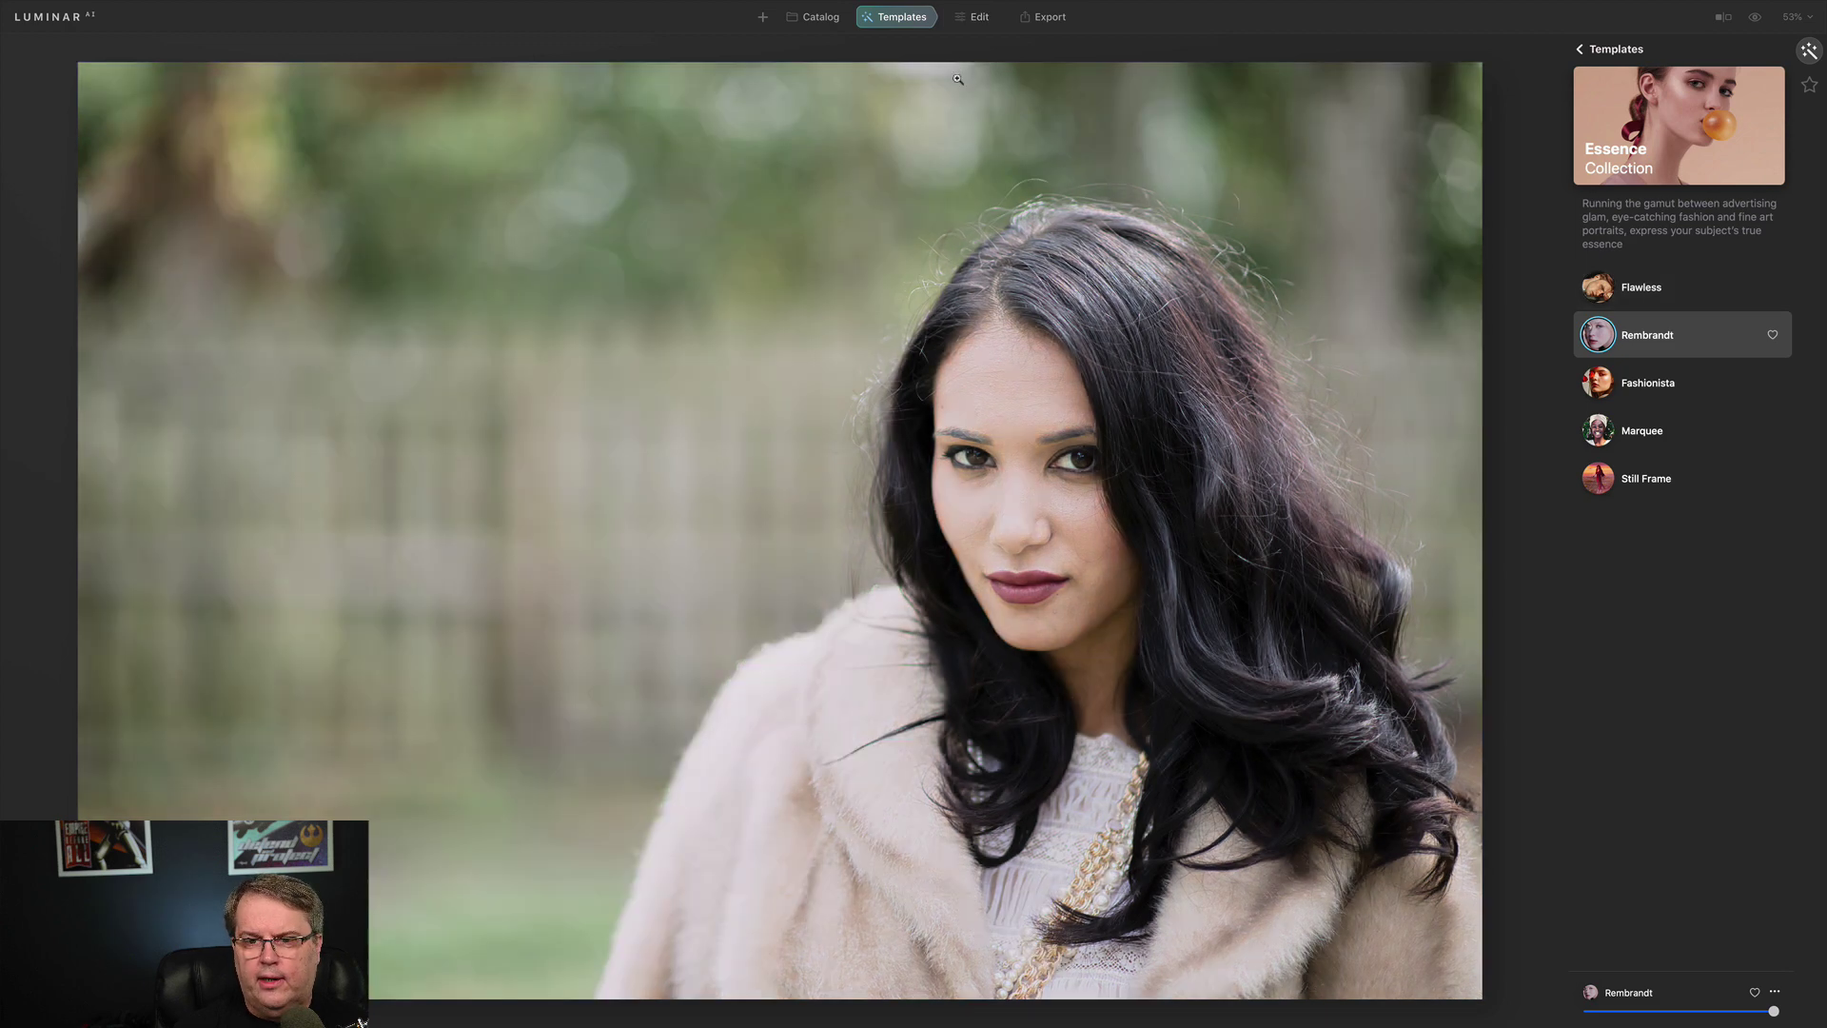
click(977, 18)
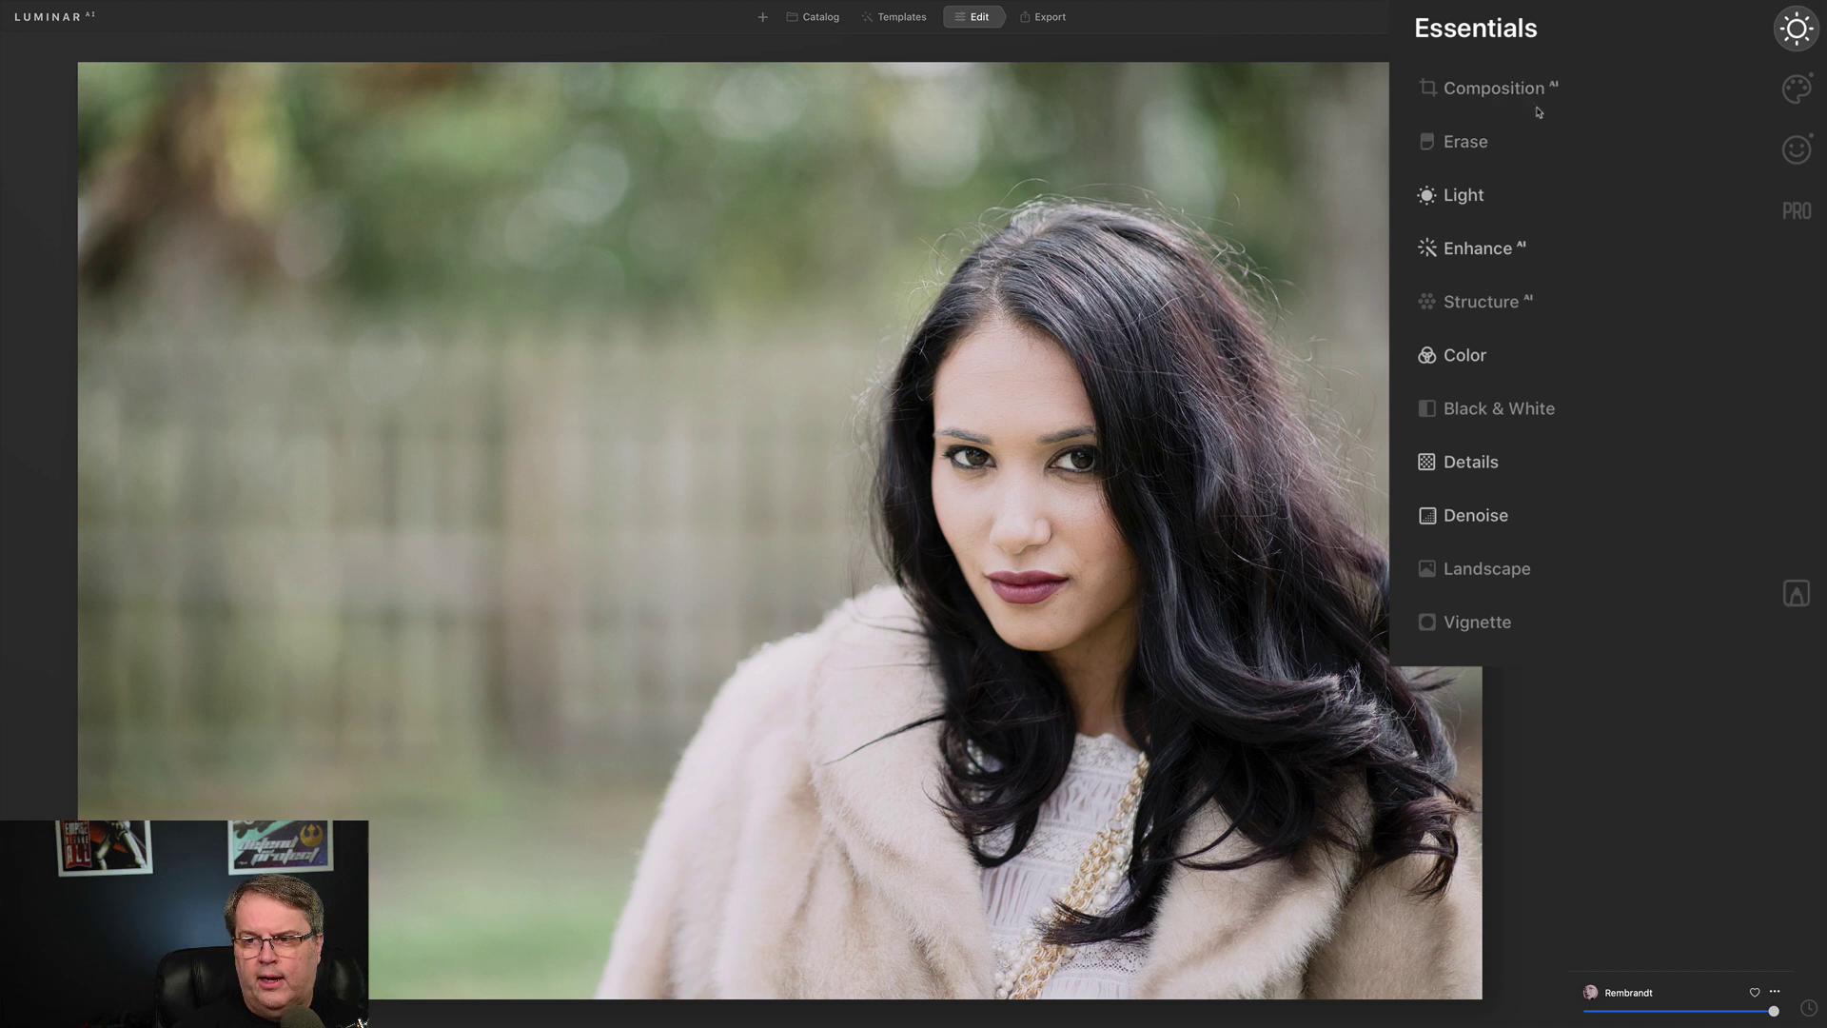
click(1465, 198)
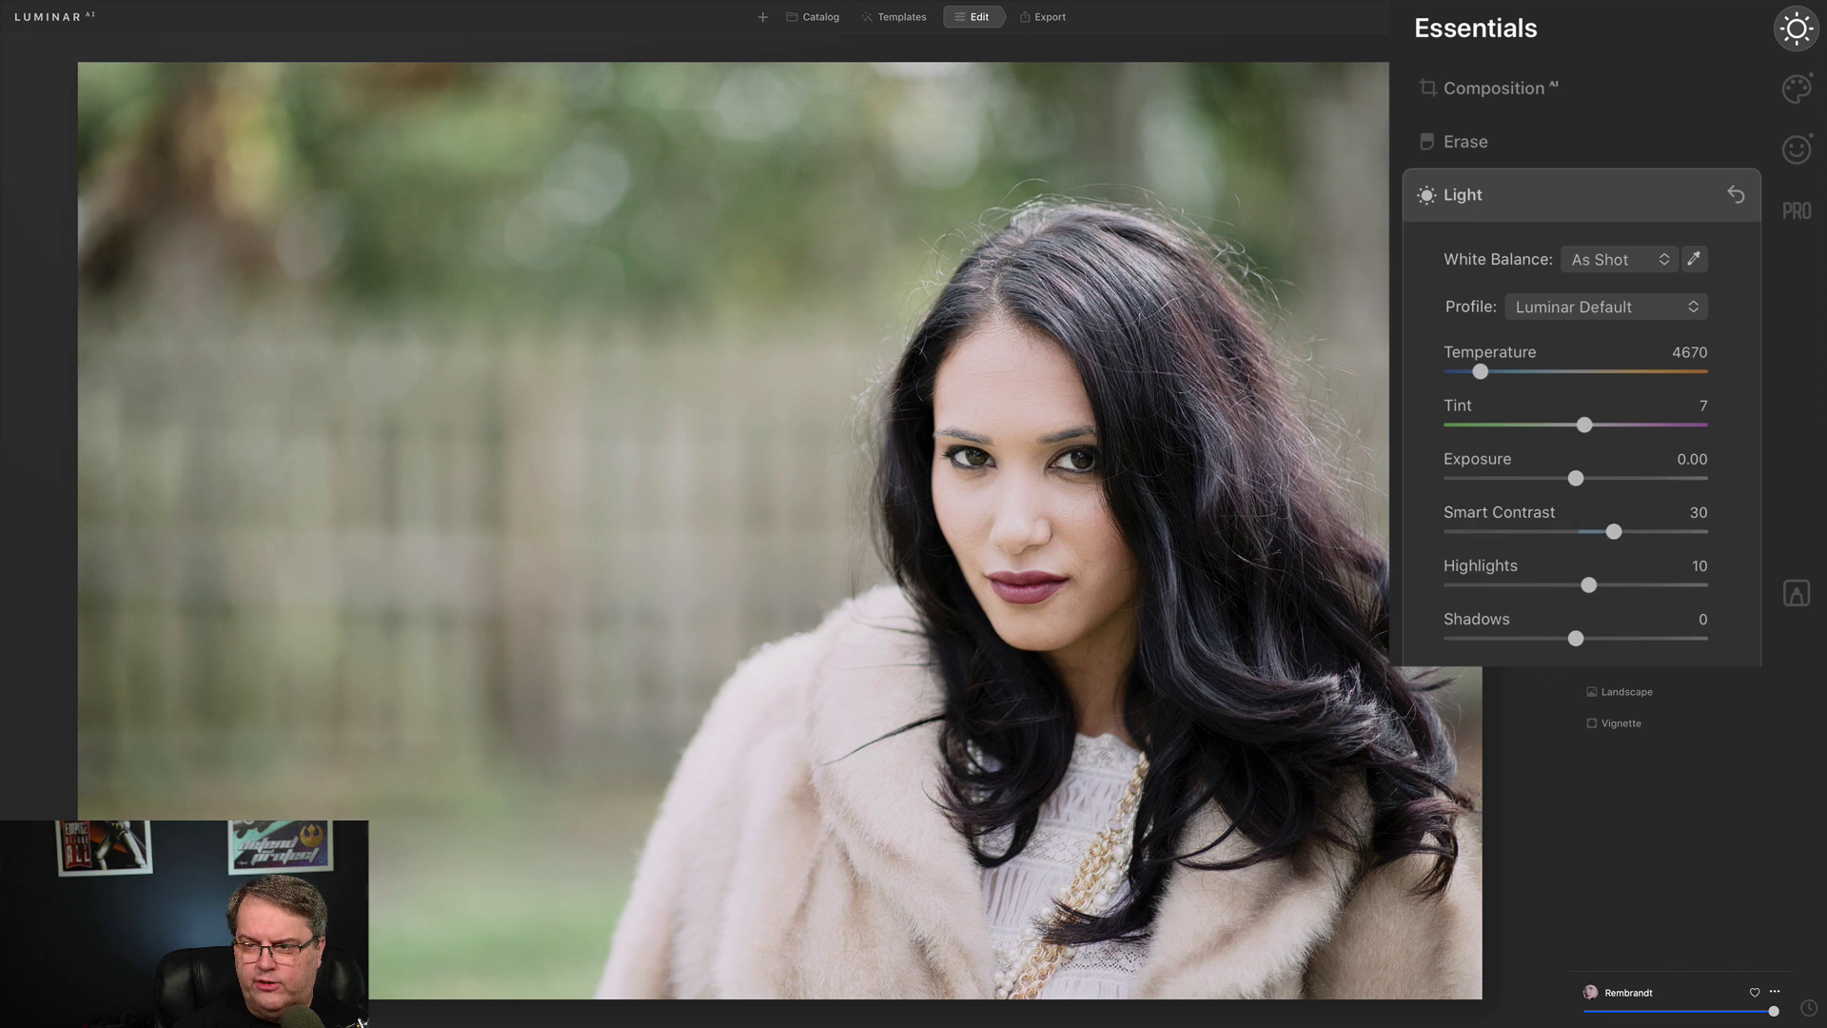
click(1465, 198)
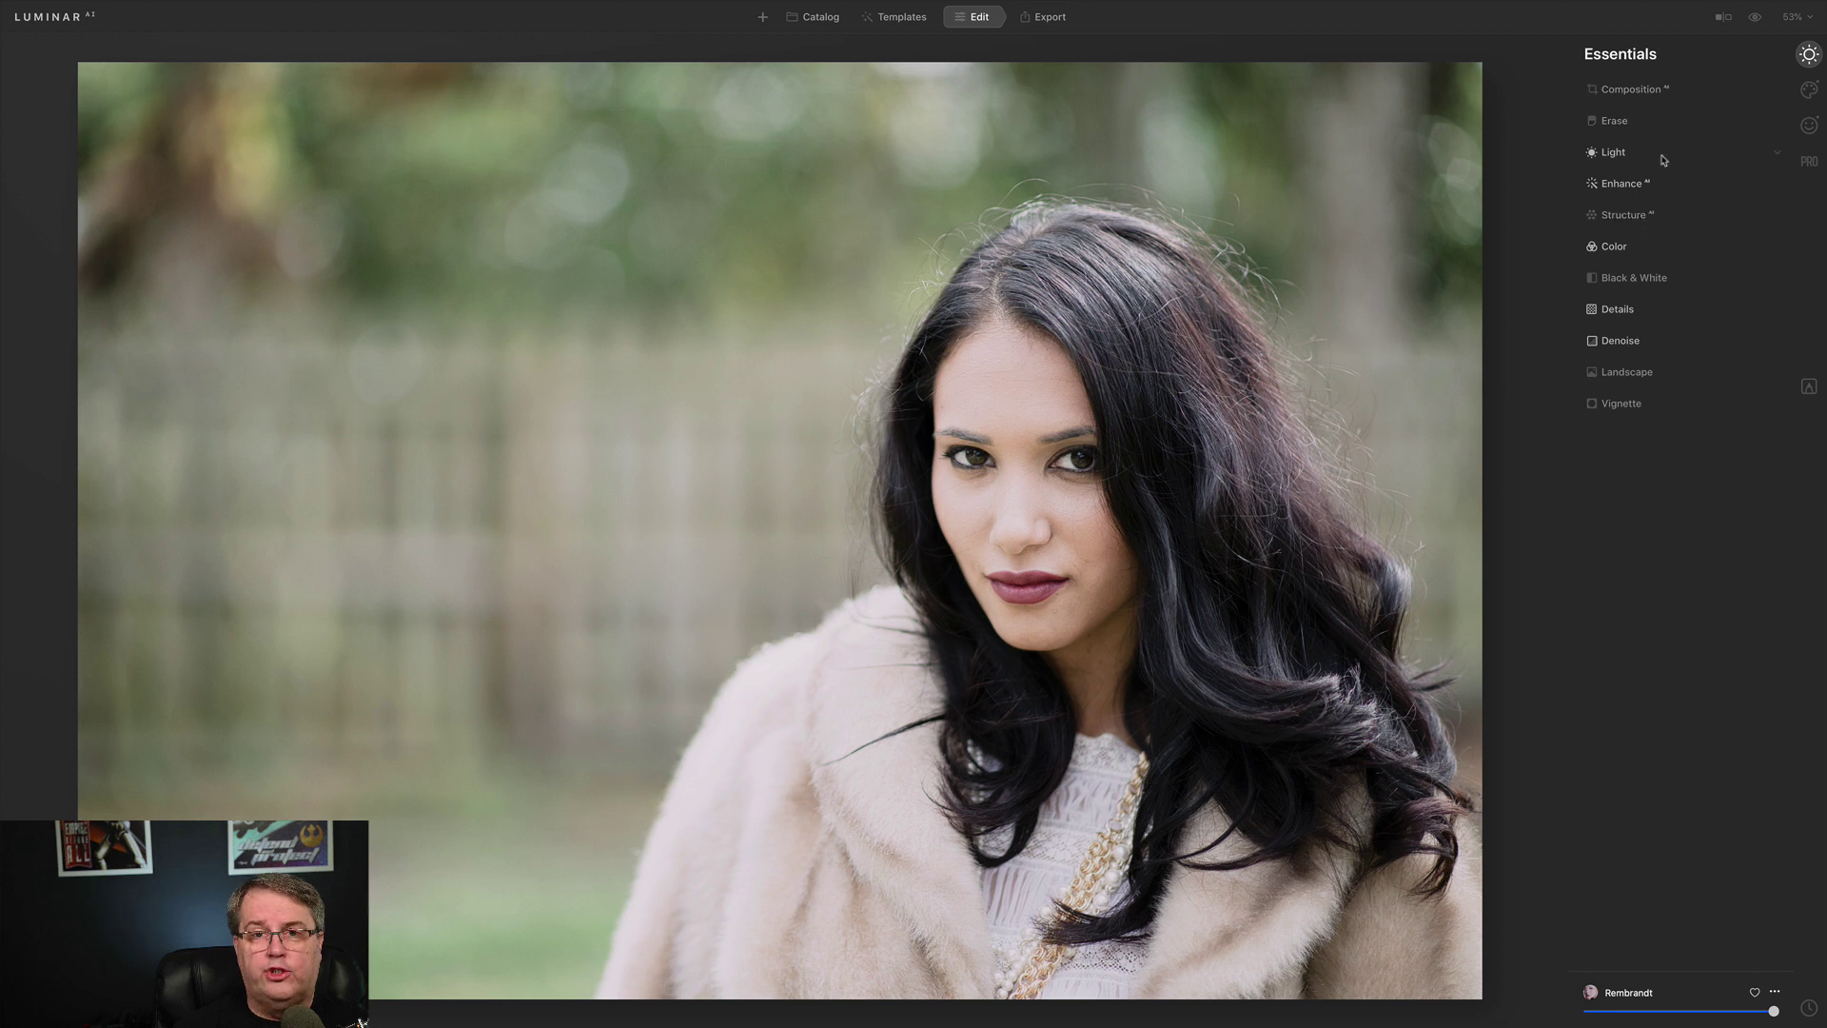
- Reset all adjustments made to the portrait by the Rembrandt template
click(1775, 993)
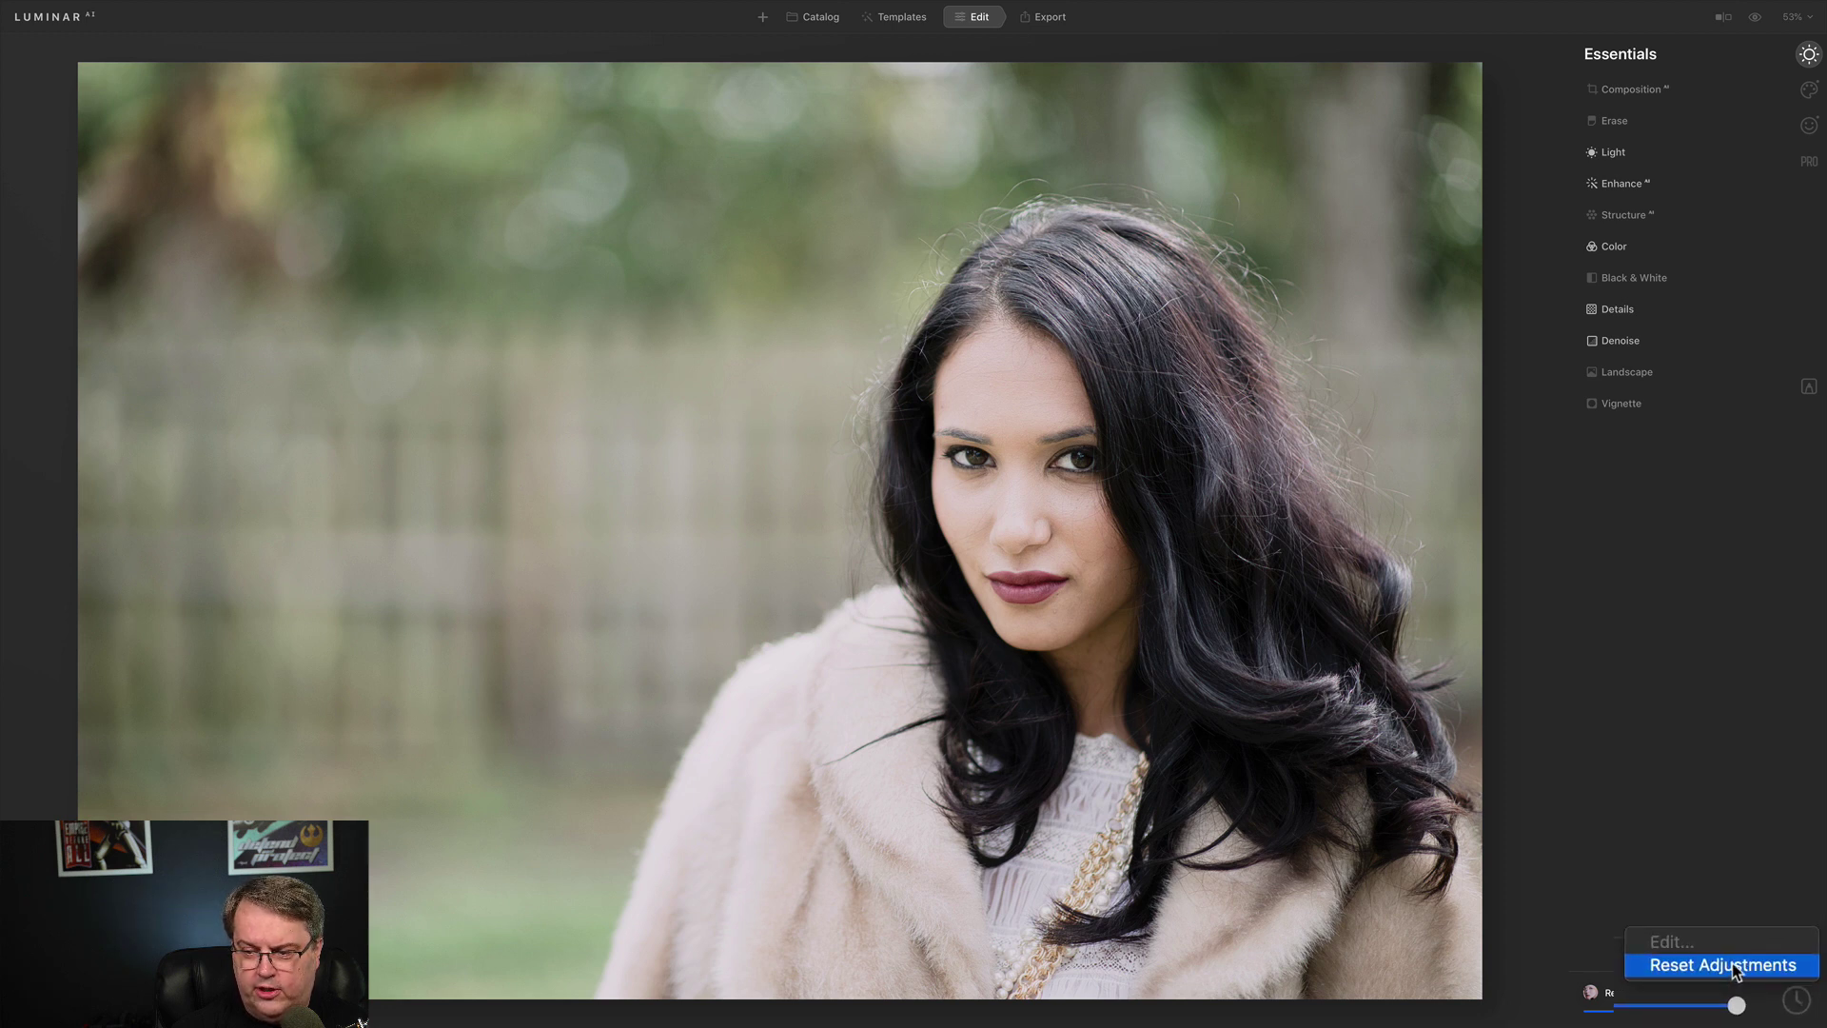
click(1733, 967)
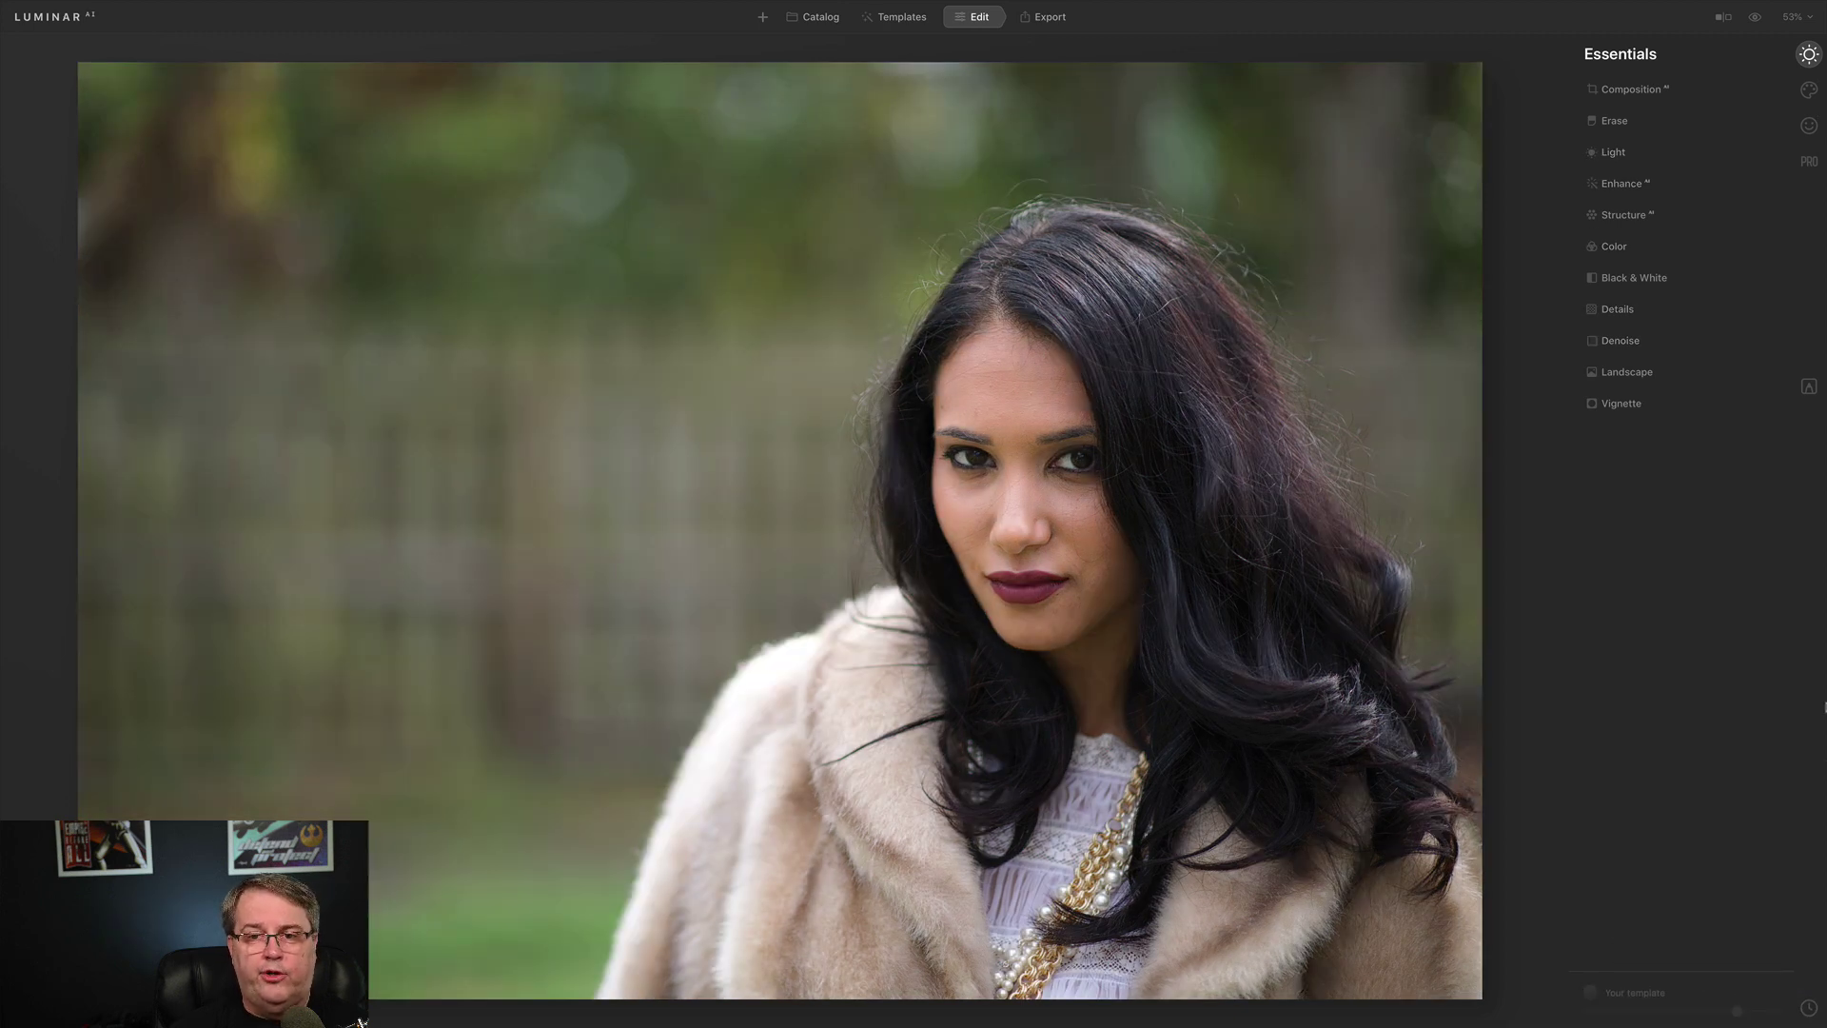
- Show the export options for the portrait and choose Messages as the destination
click(1049, 17)
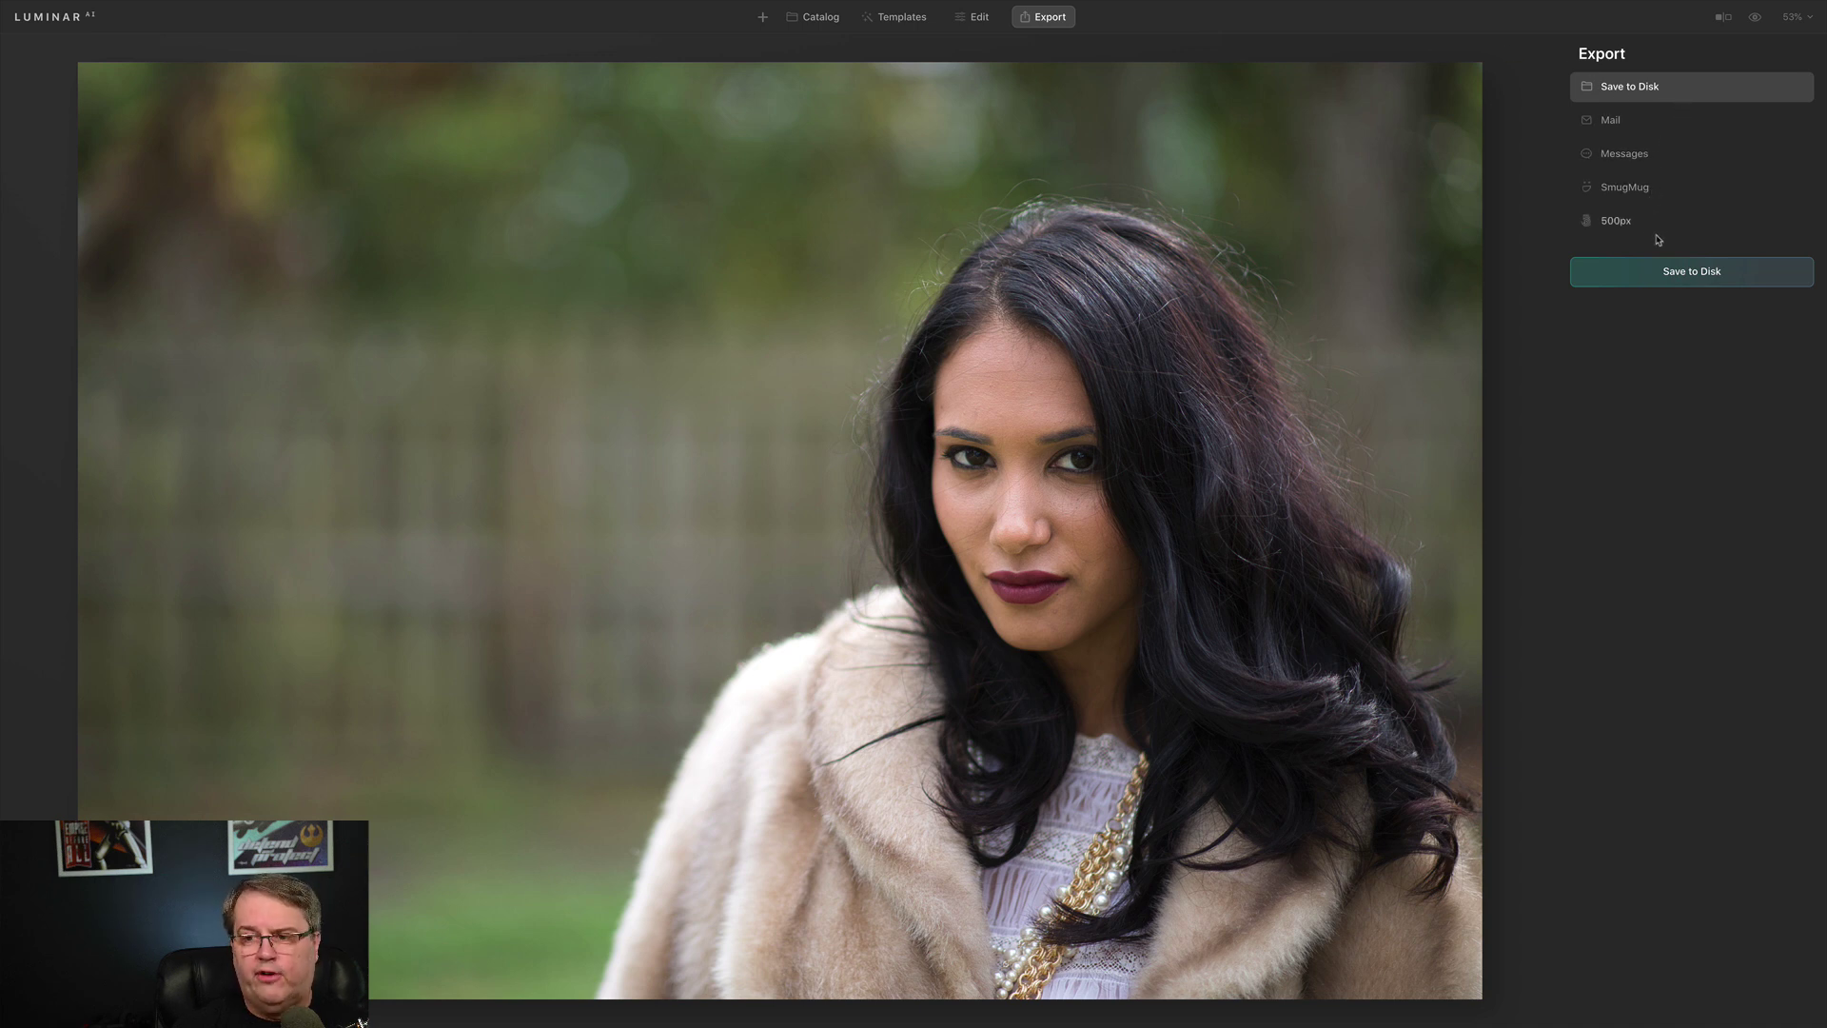
click(1636, 160)
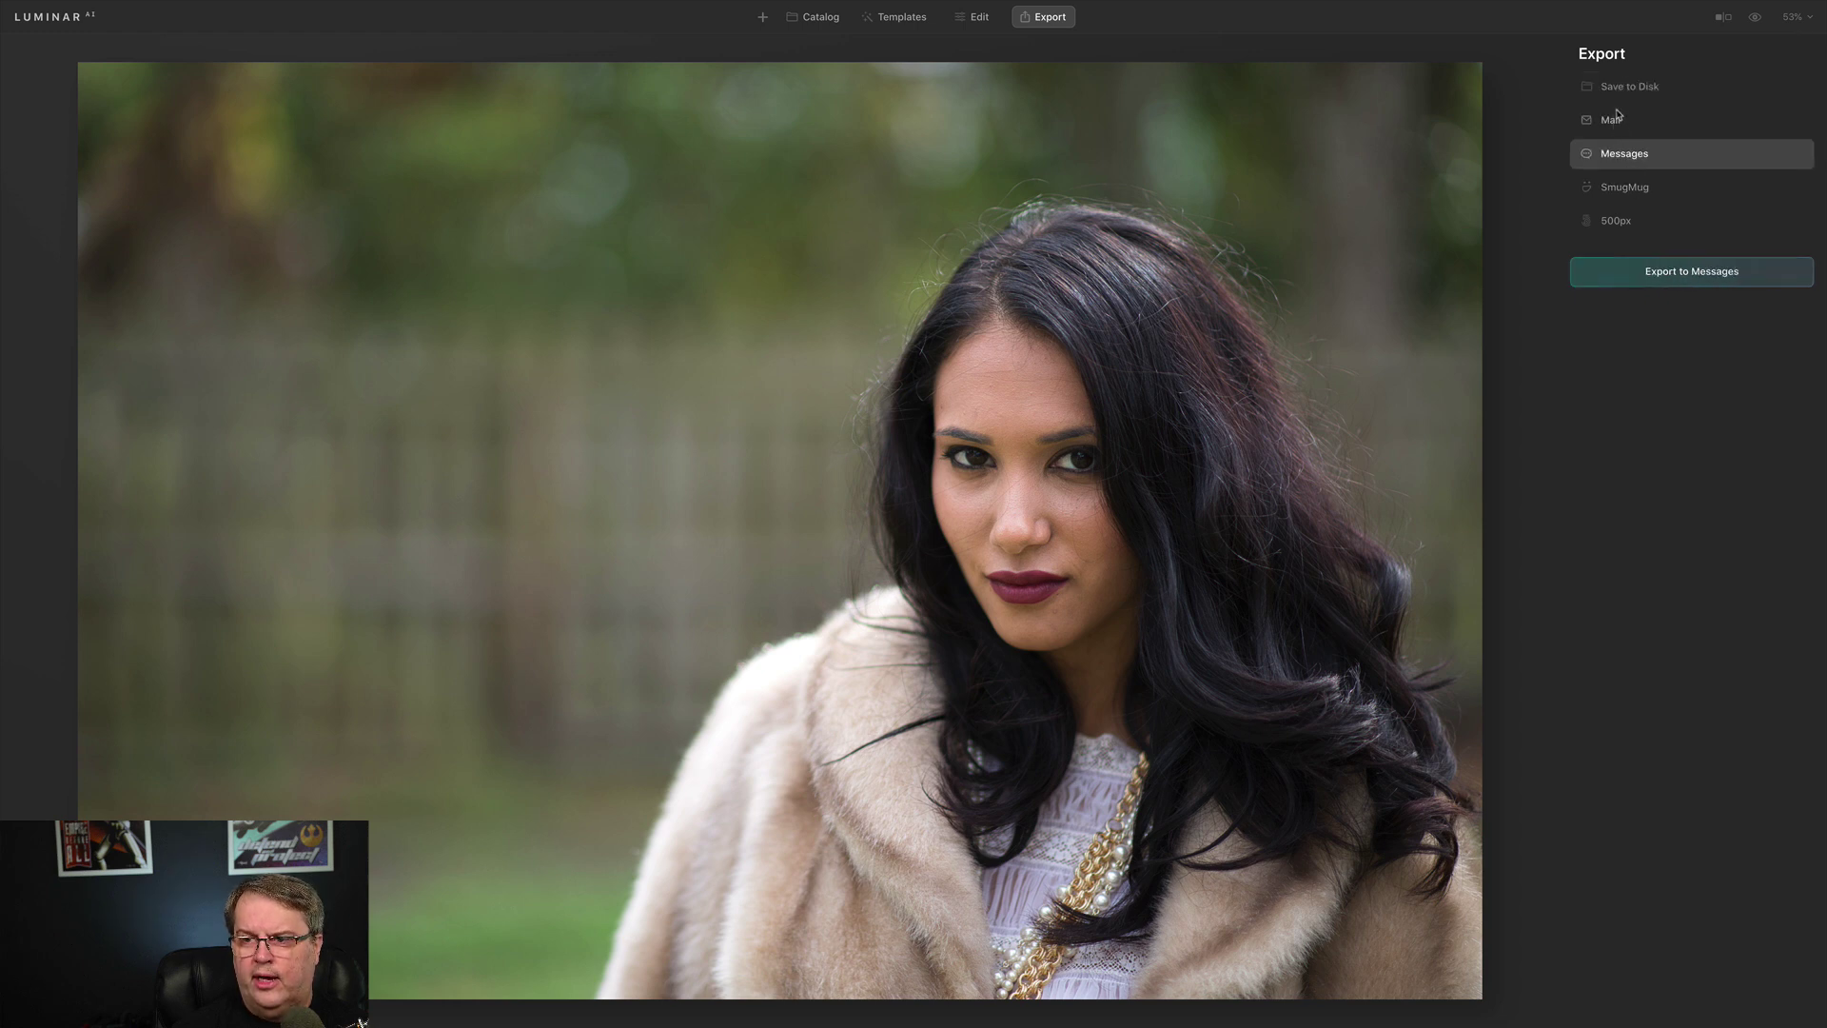
- Start saving the portrait to disk and review the available destination folders
click(1656, 87)
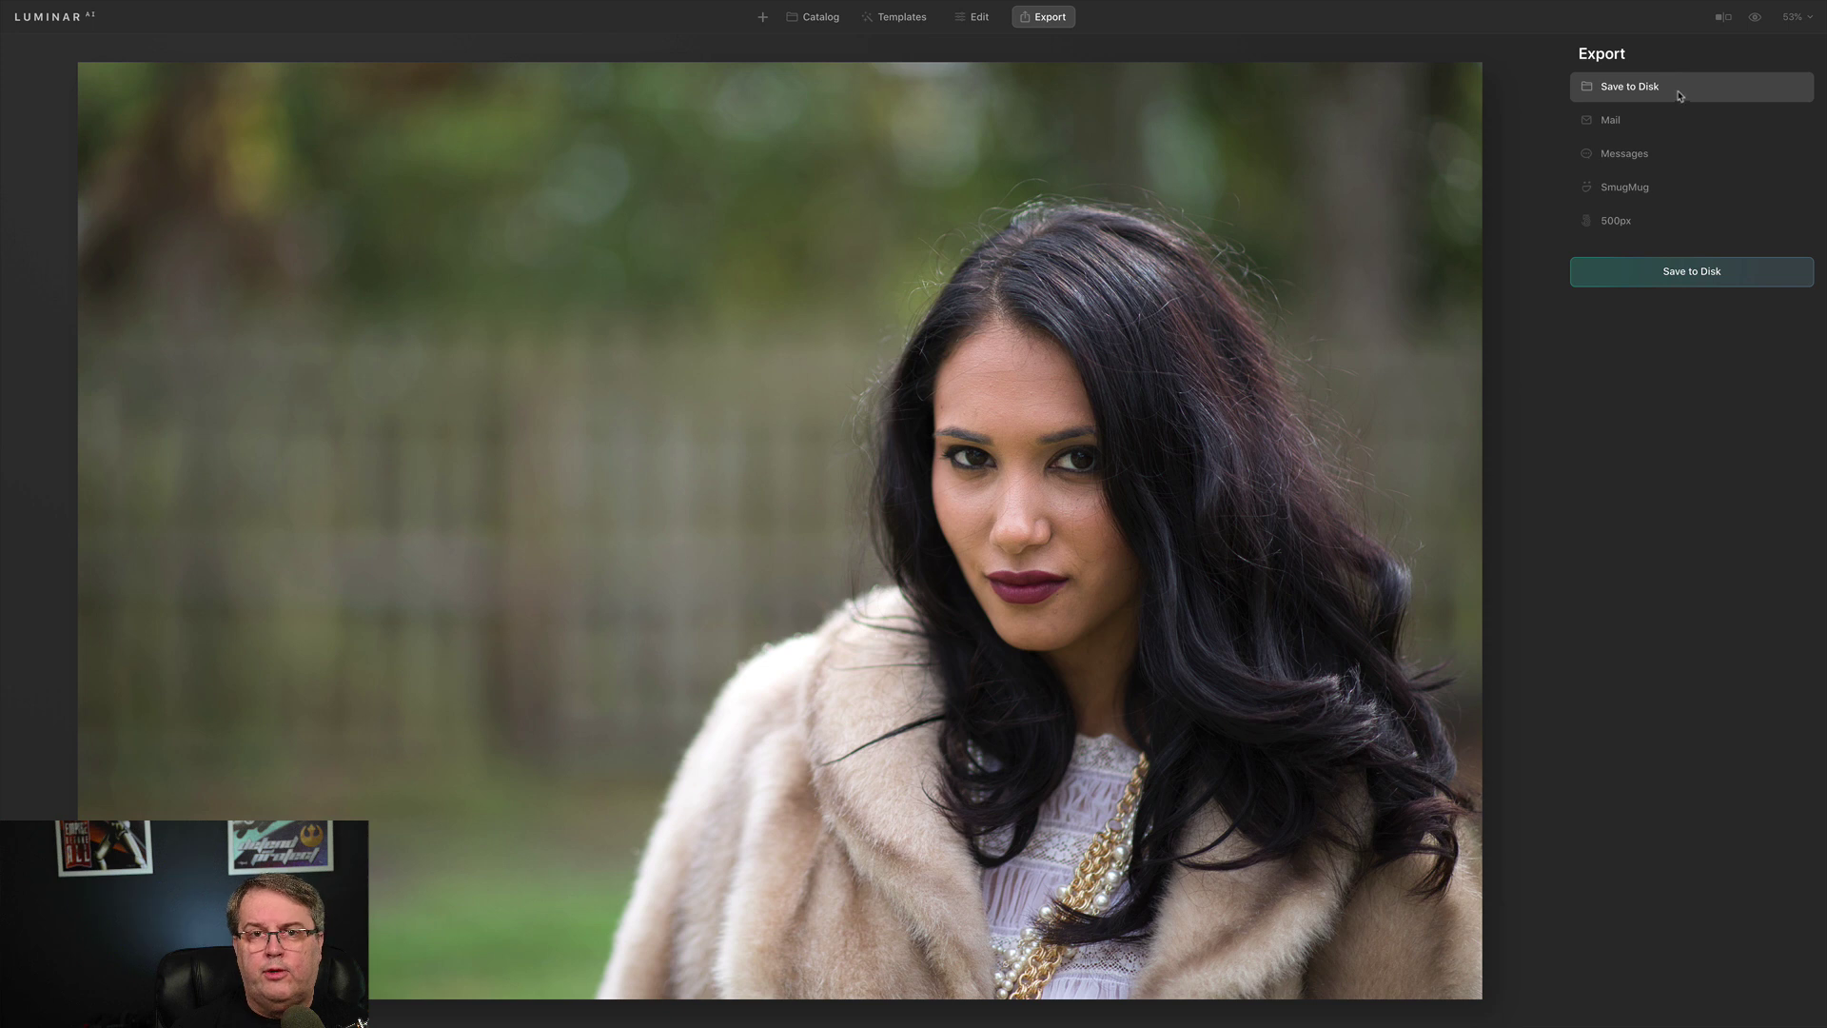
click(1693, 275)
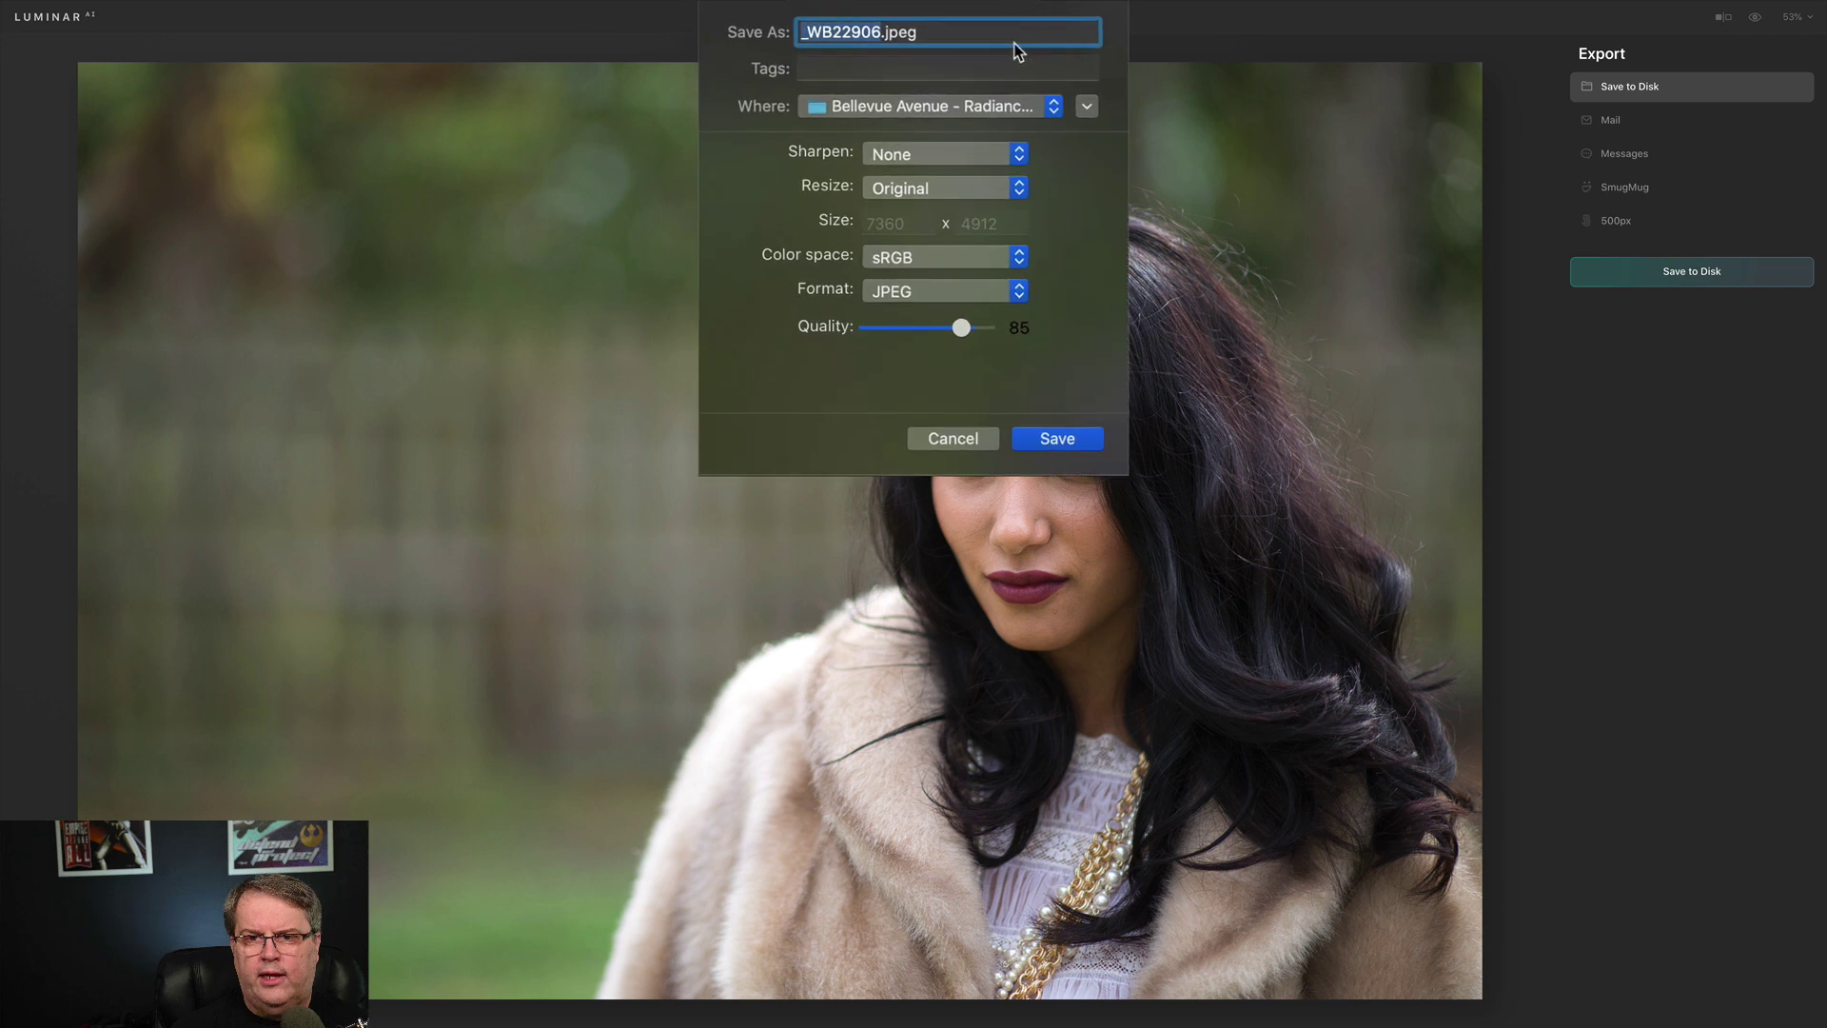
click(1053, 105)
click(1064, 109)
click(1064, 106)
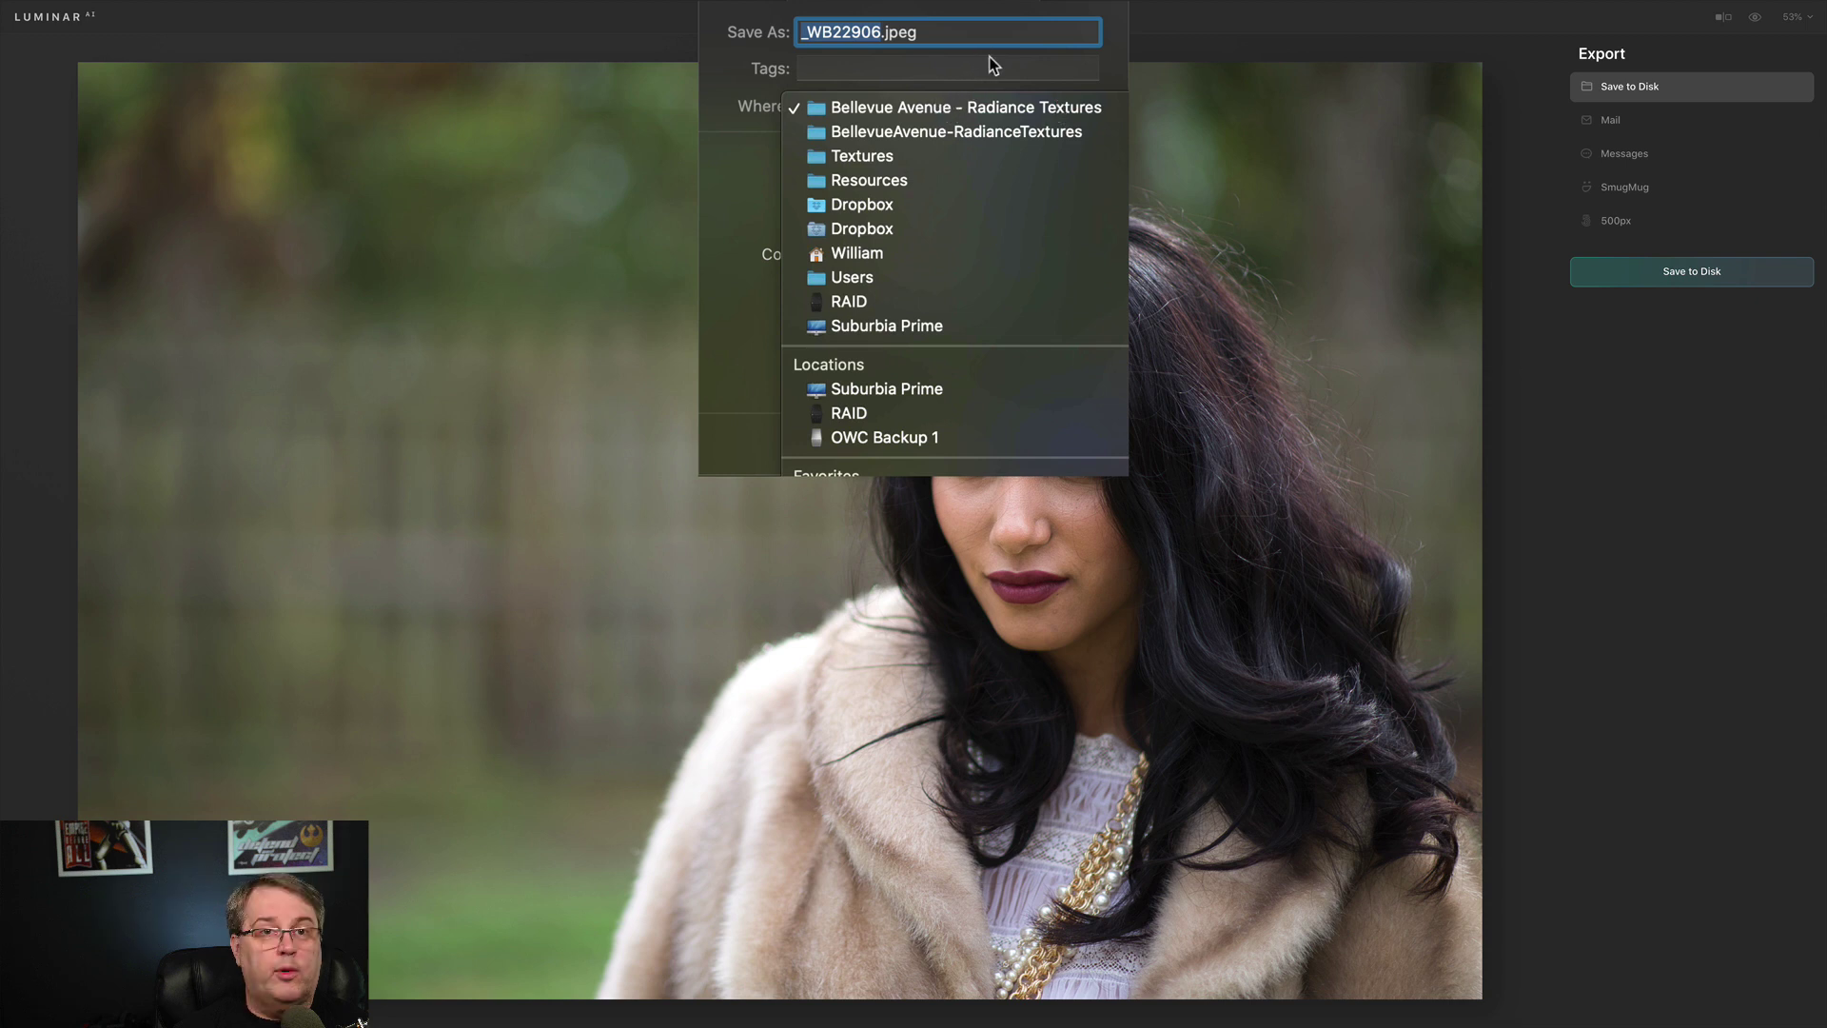
key(Escape)
- Set the export resize to Long Edge with a value of 1920 and save the JPEG
click(988, 228)
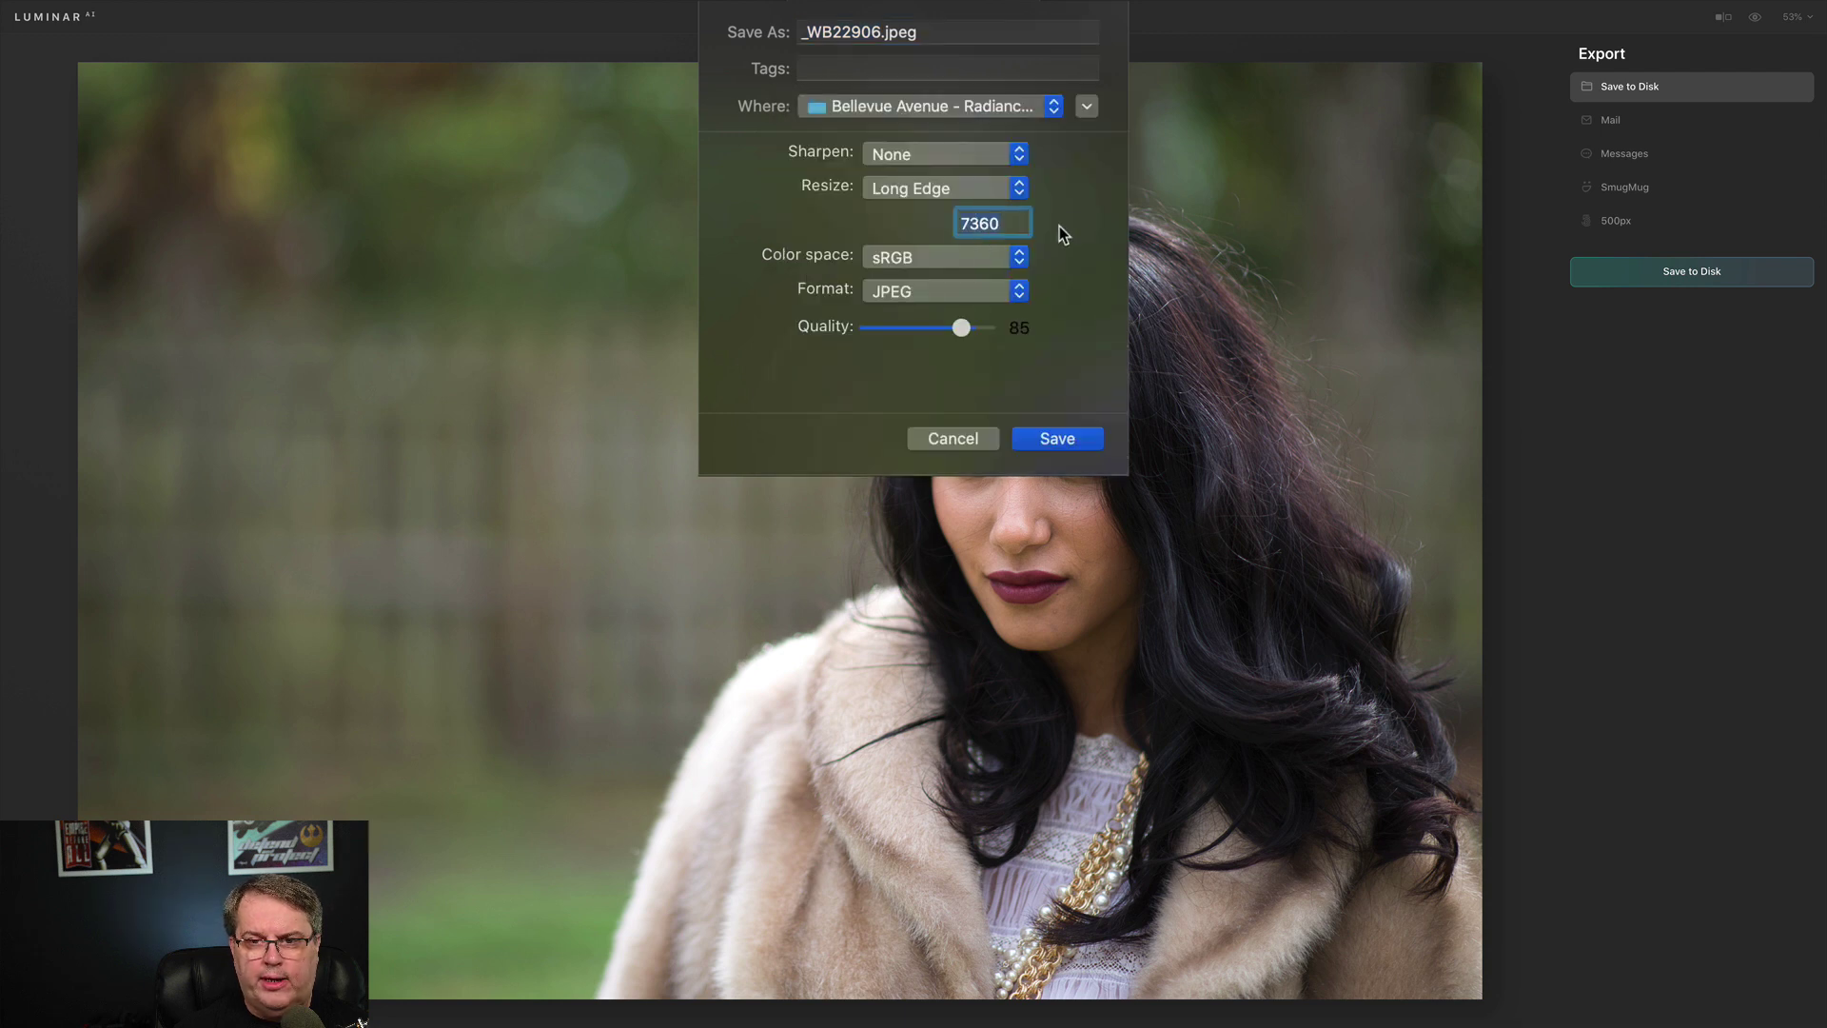
key(BackSpace)
key(BackSpace)
key(BackSpace)
key(BackSpace)
text(1920)
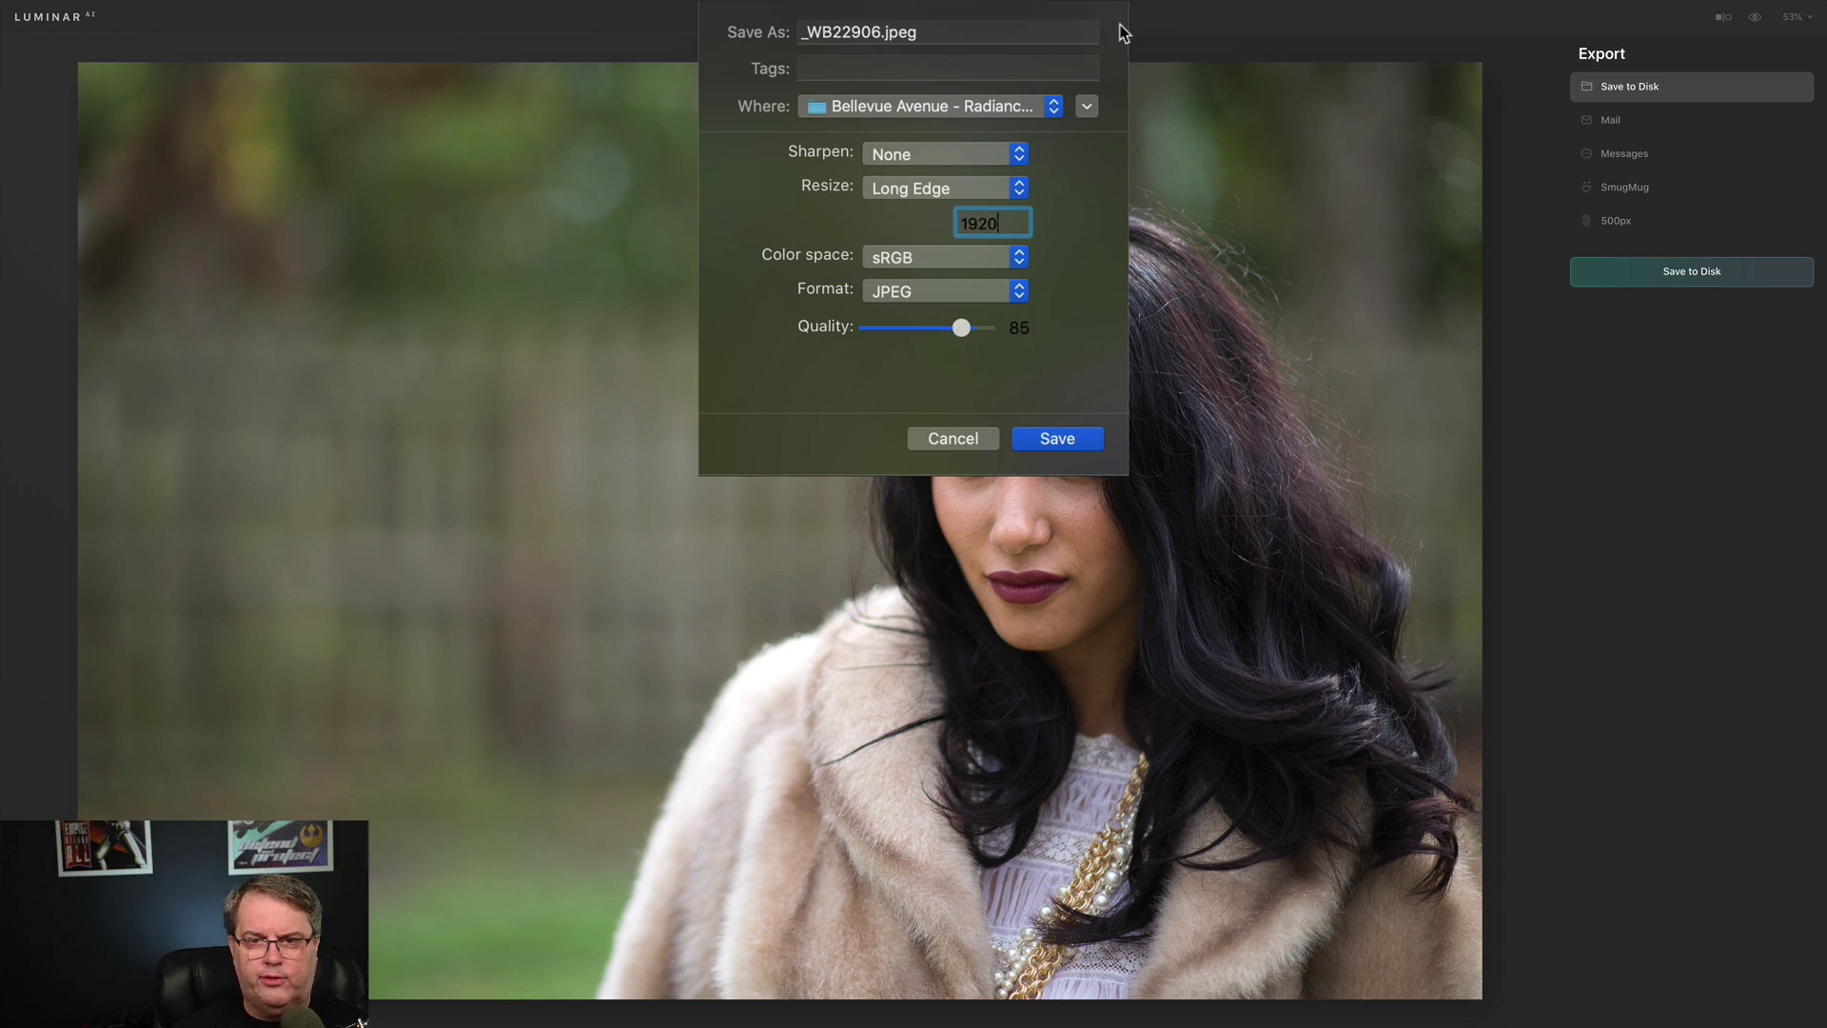
key(Return)
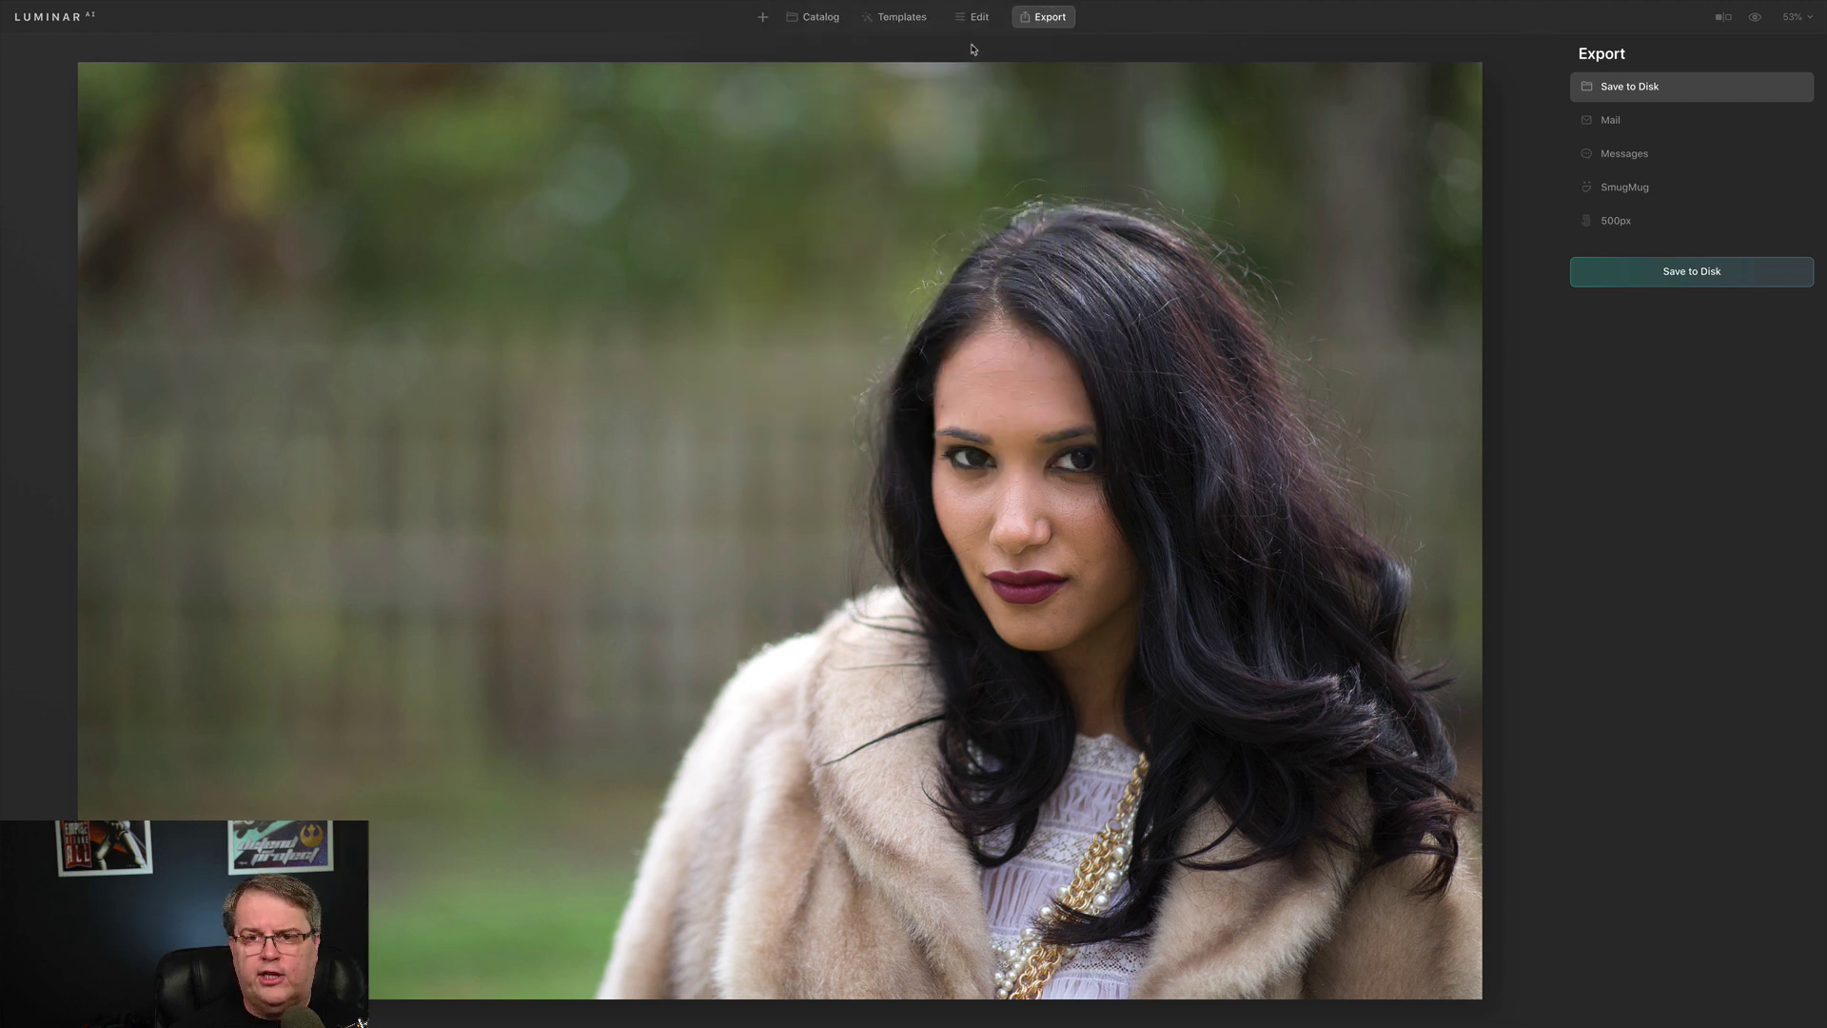
- Return to editing, open the Composition tool and adjust the crop on the beach photo of three women in the car
click(975, 18)
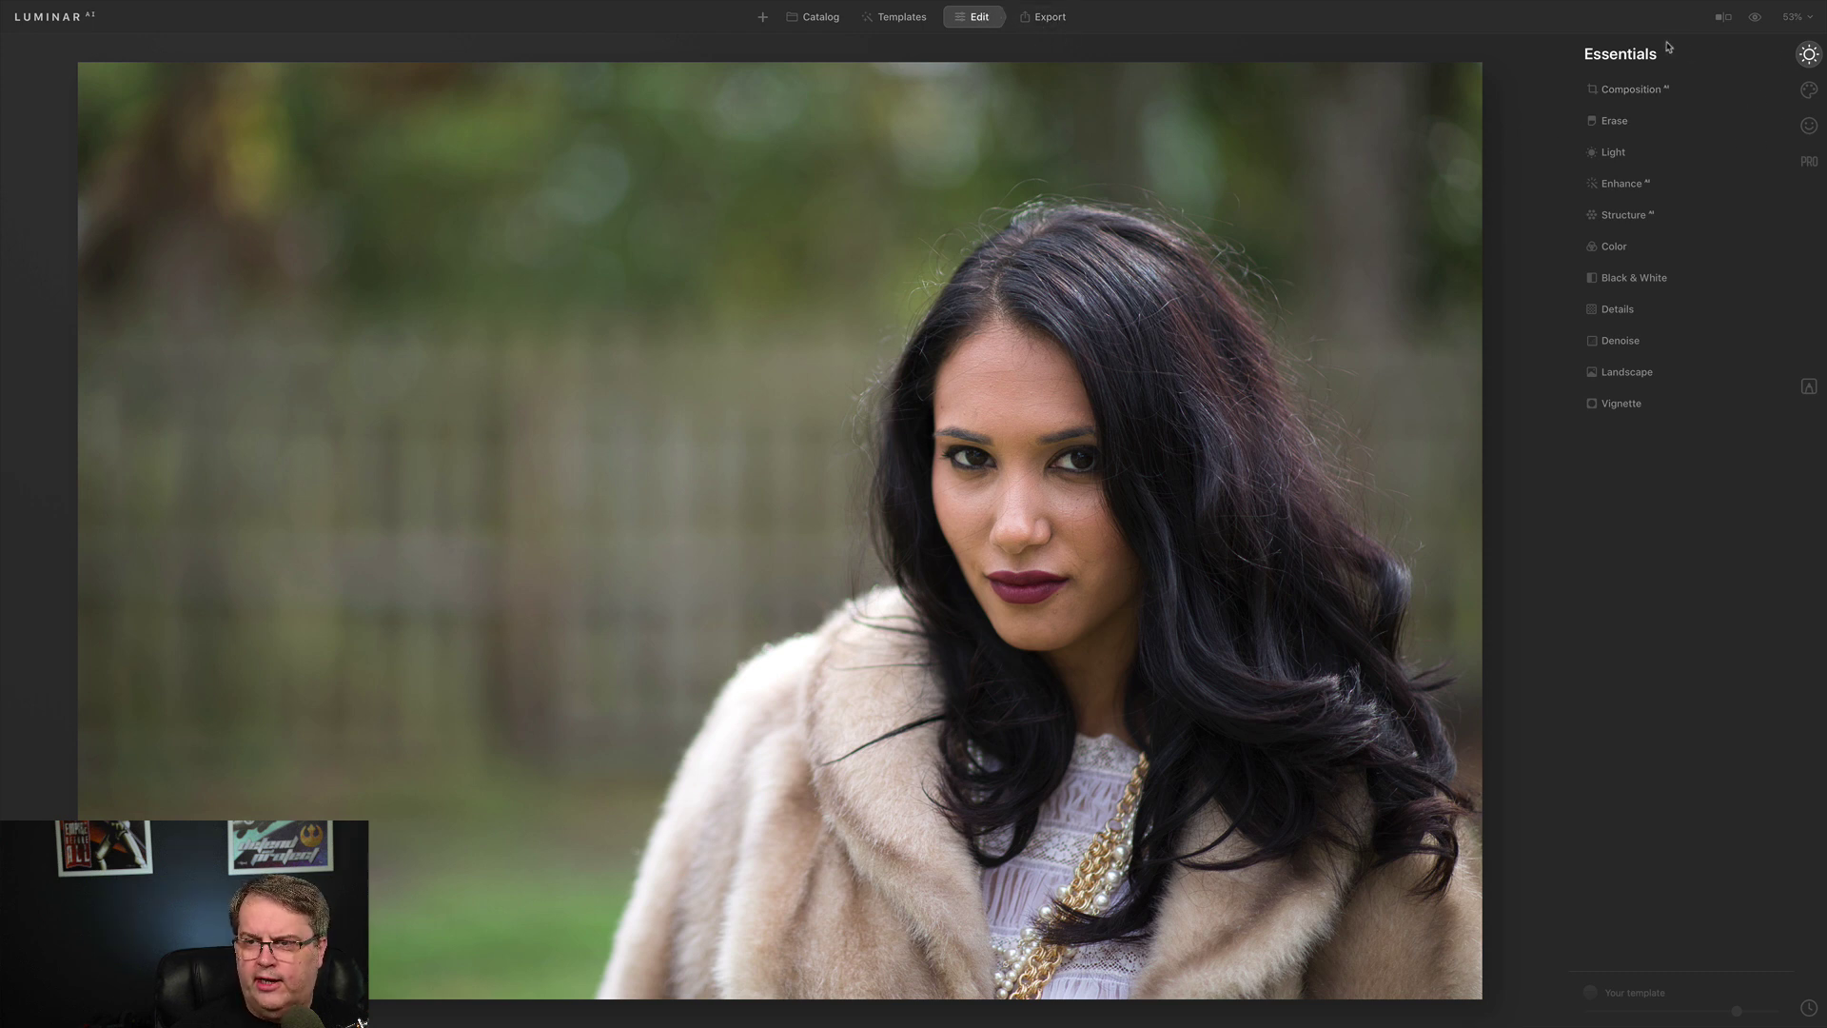
click(1650, 90)
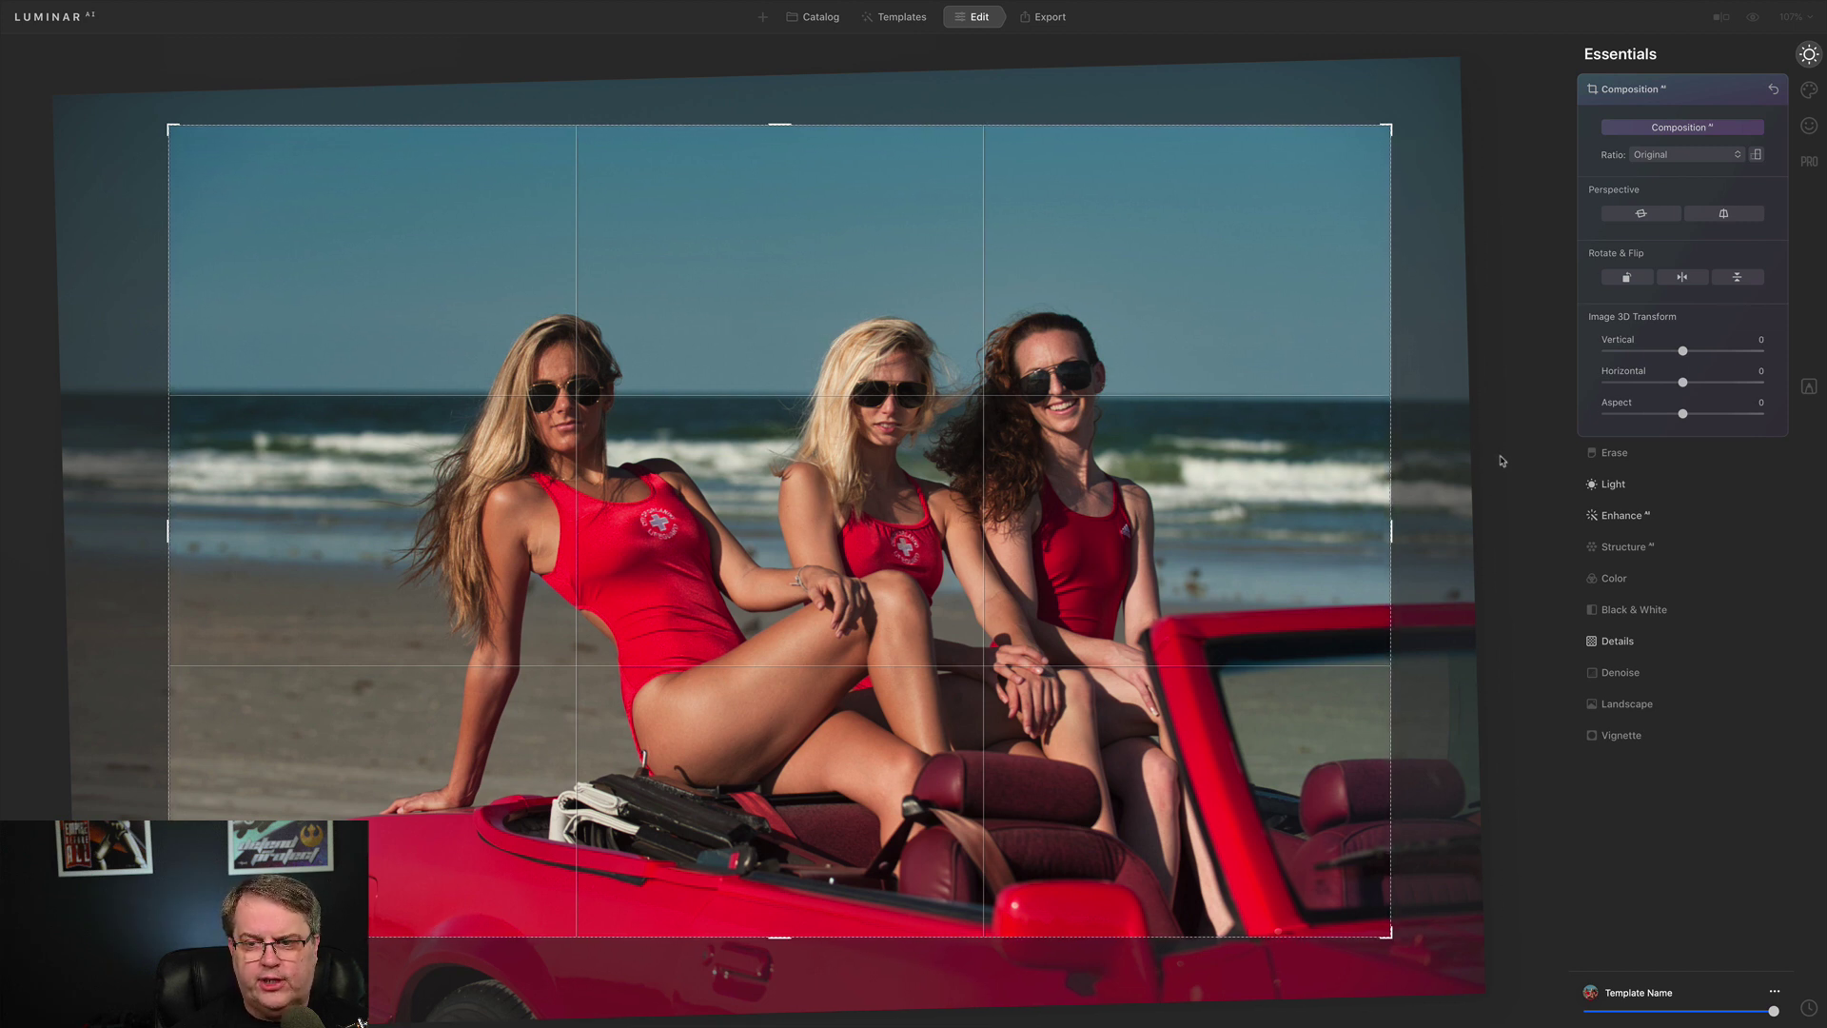
mouse_move(1472, 464)
mouse_down()
mouse_move(1481, 508)
mouse_move(1480, 462)
mouse_up()
mouse_move(1387, 134)
mouse_down()
mouse_move(1462, 154)
mouse_move(1421, 121)
mouse_up()
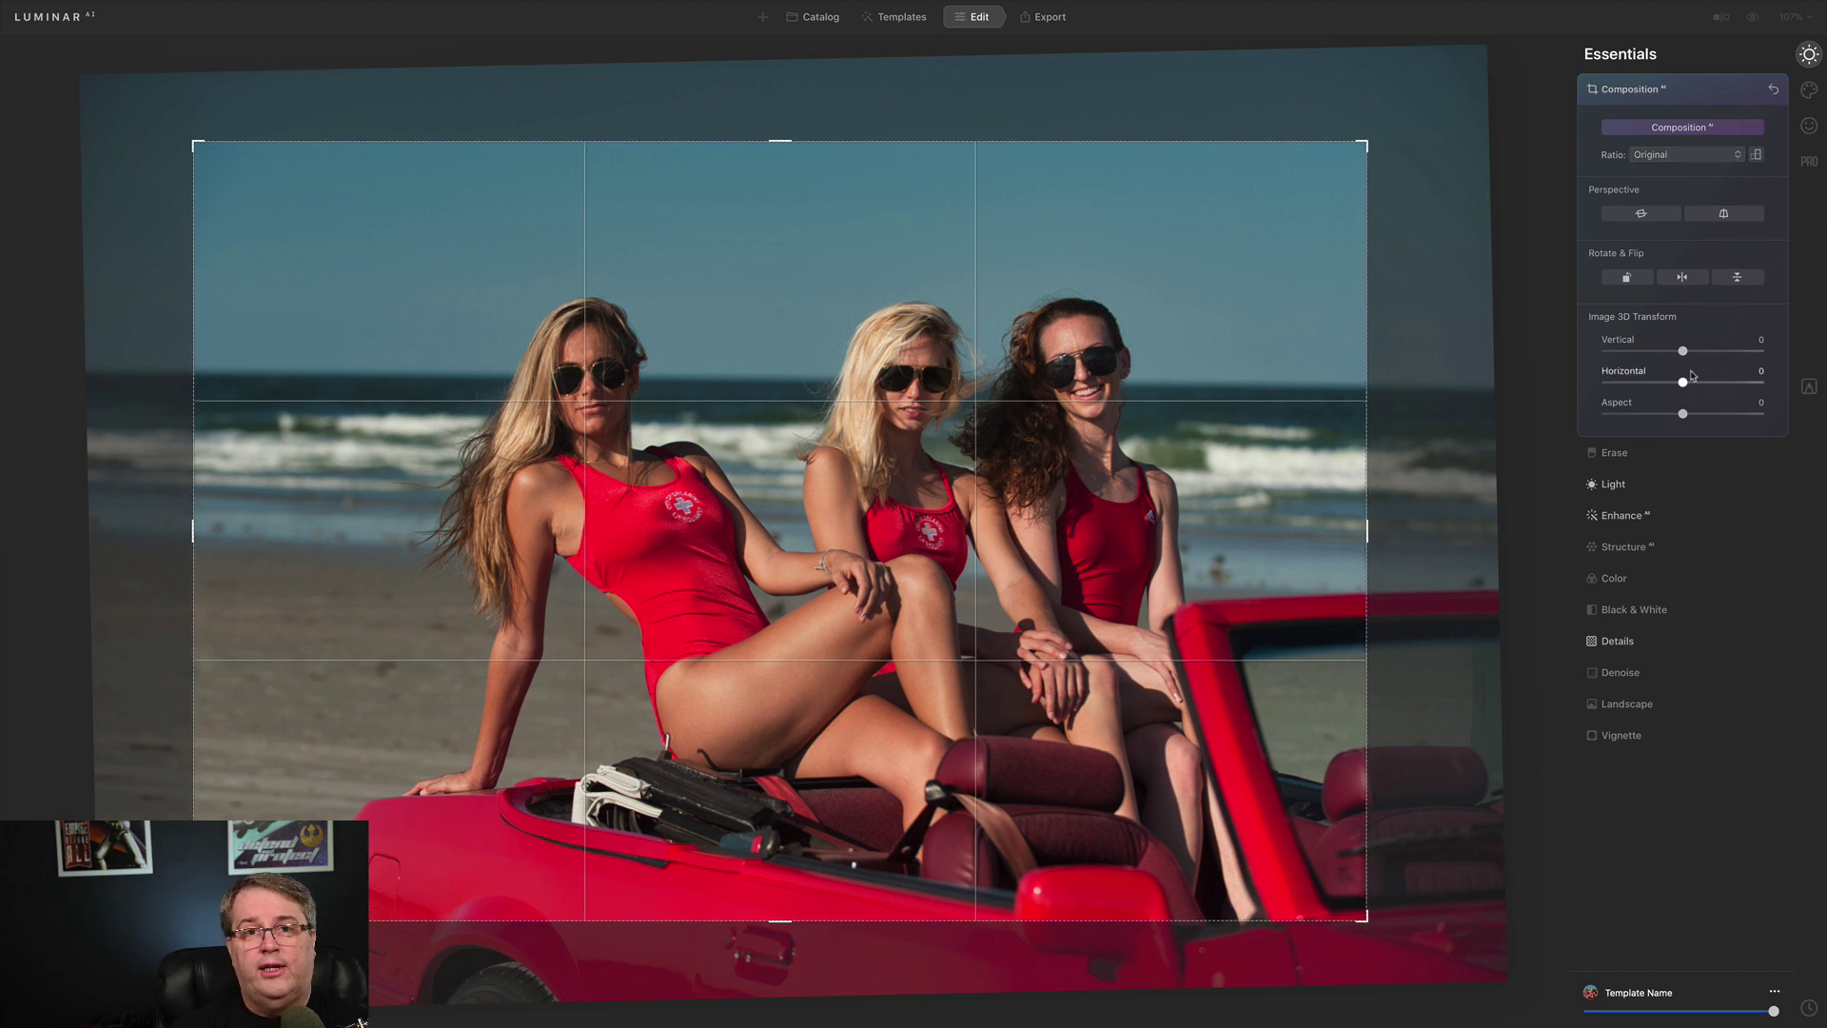
- Set the beach photo's crop ratio to 16:9, swapping it to portrait orientation and back to landscape
click(1692, 157)
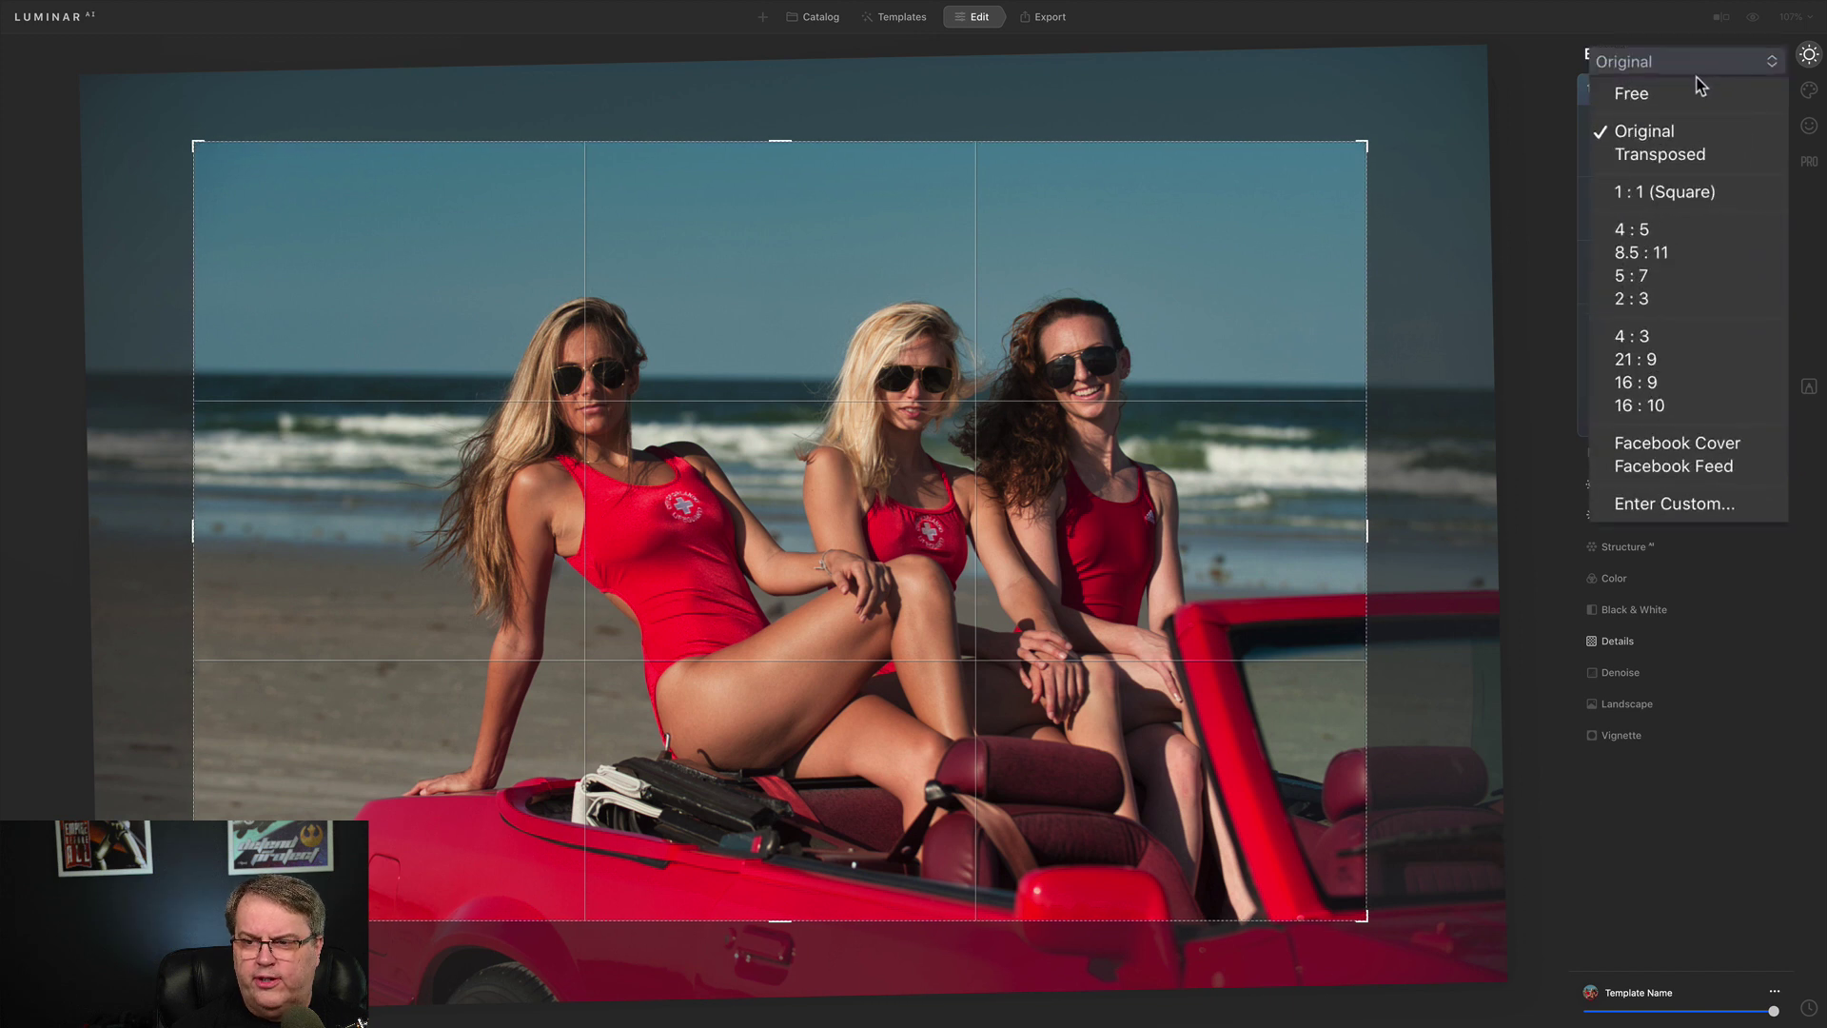
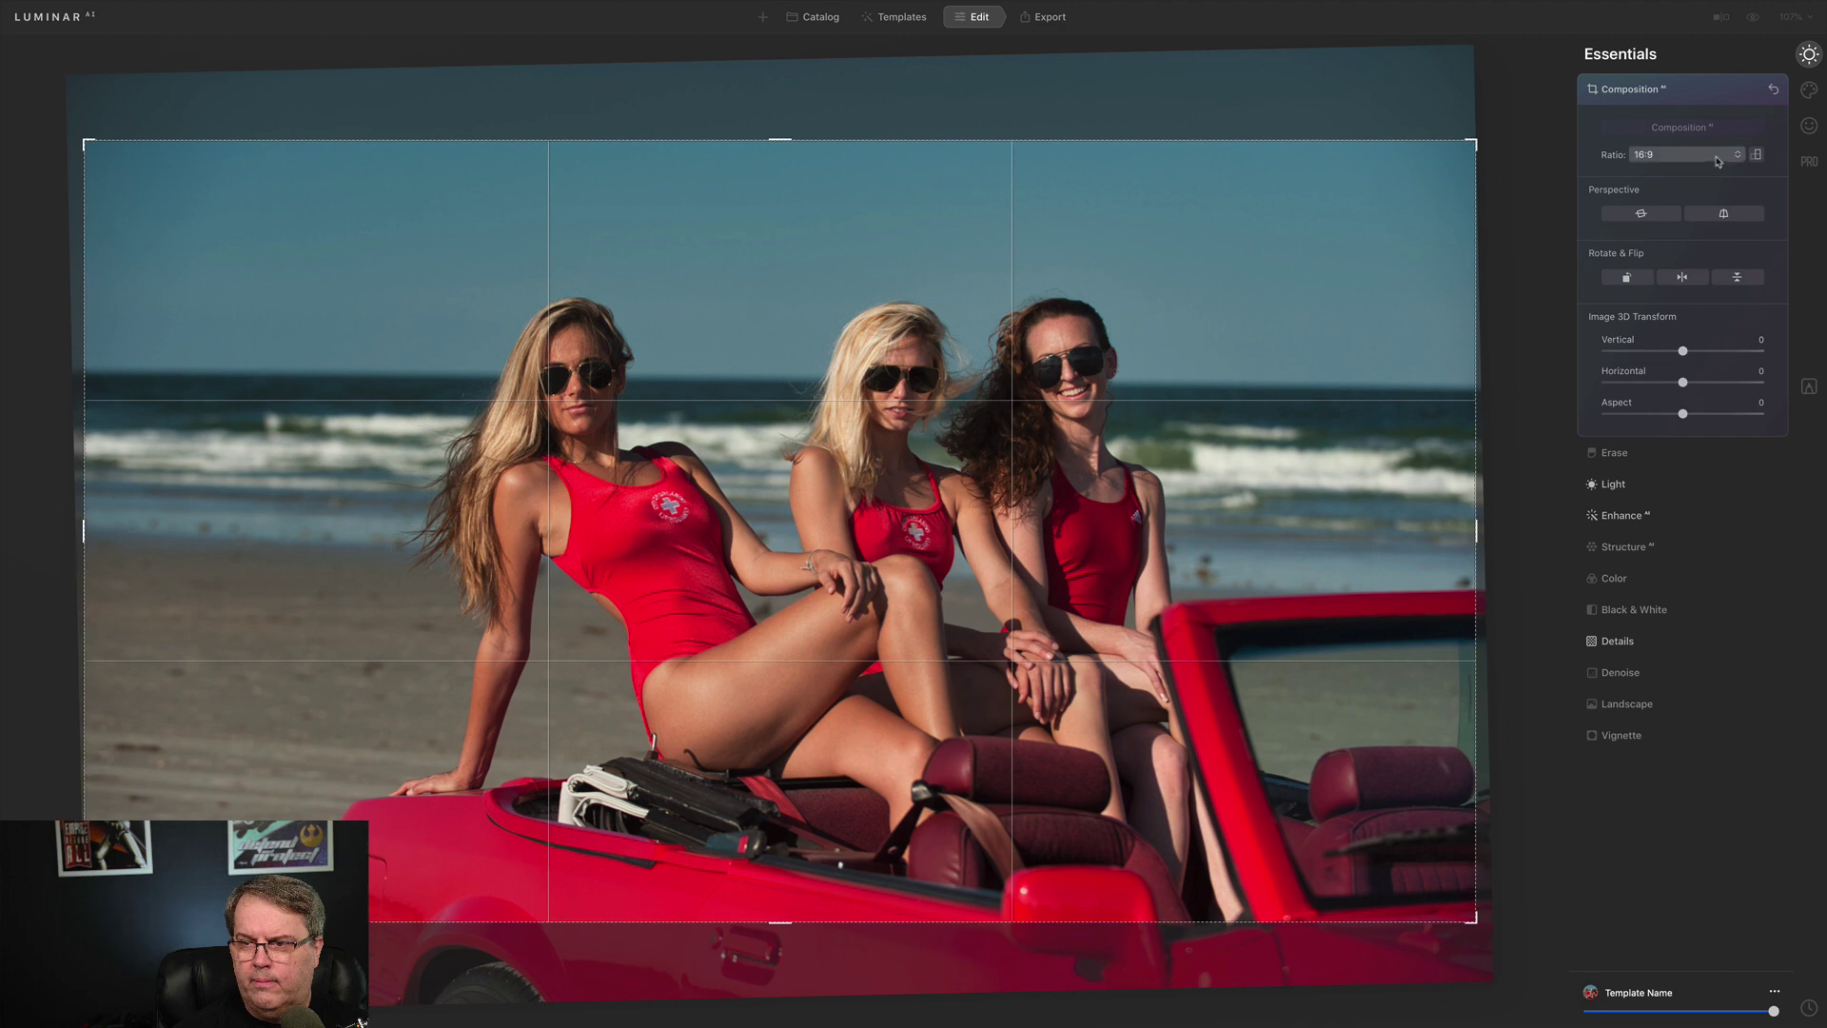
click(1756, 155)
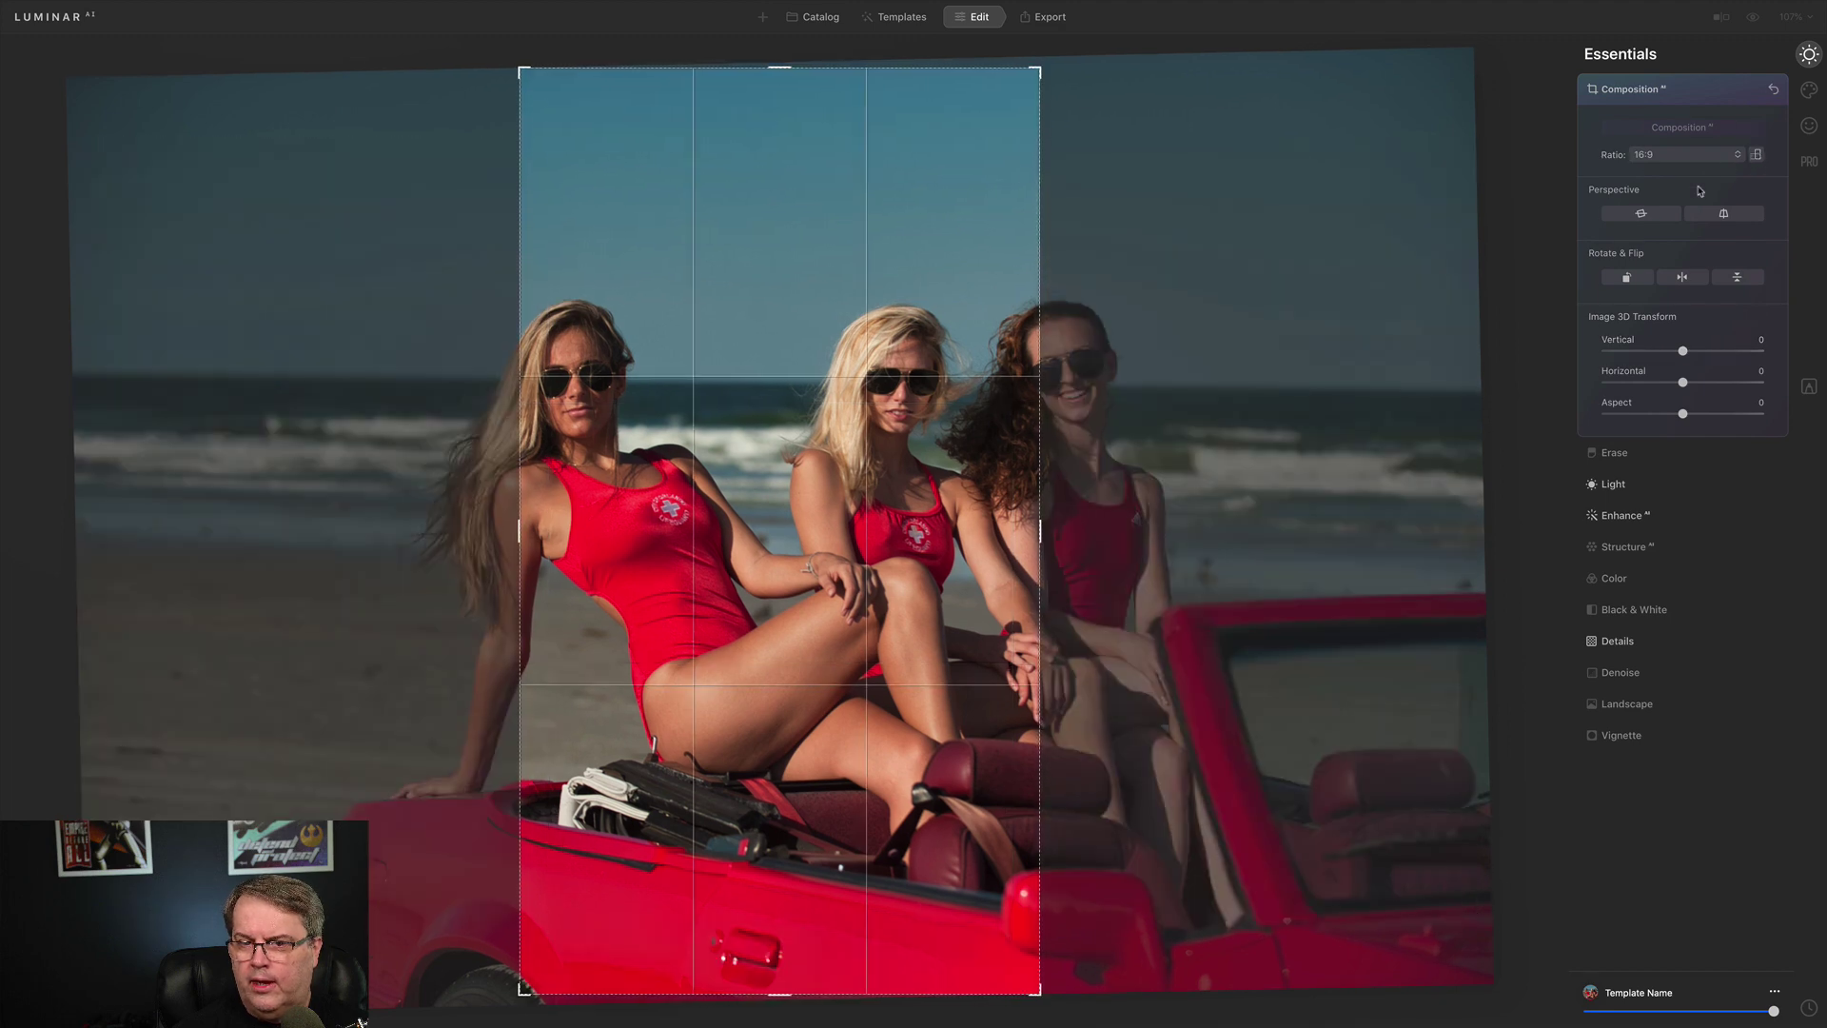
click(1756, 155)
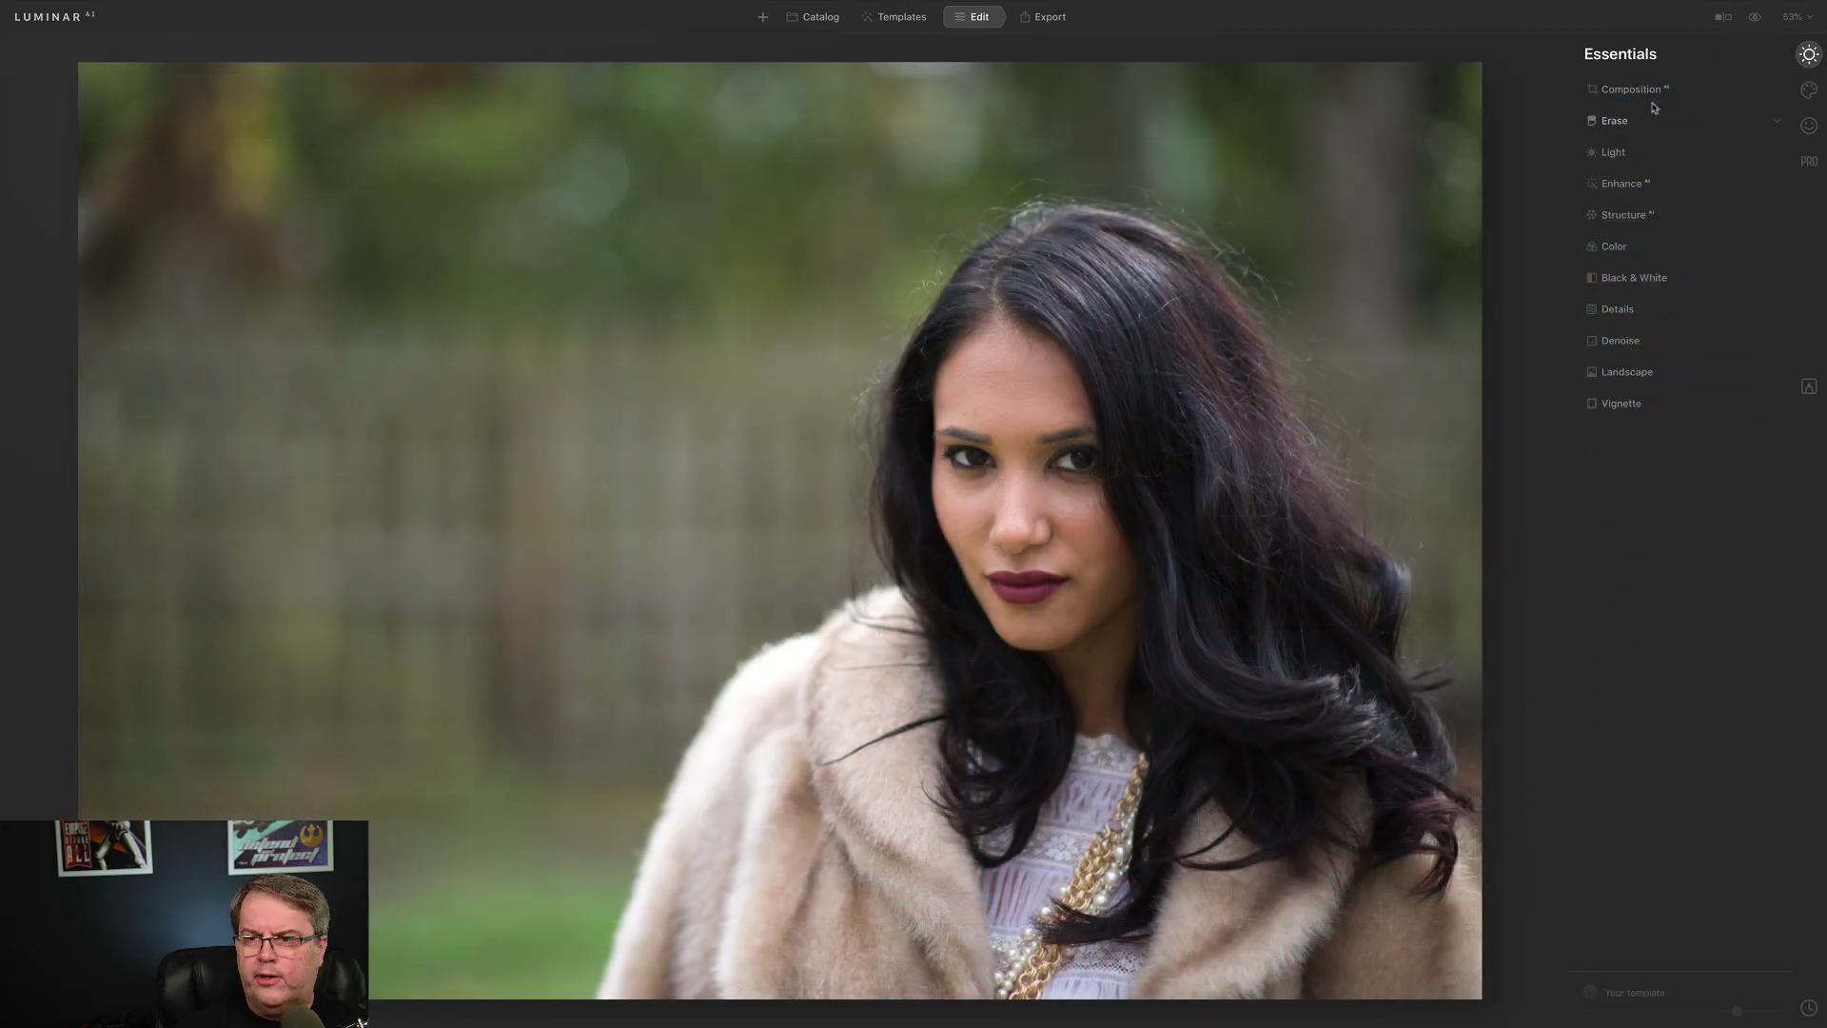
- Review the Light tool's adjustments on the portrait and collapse it
click(1631, 154)
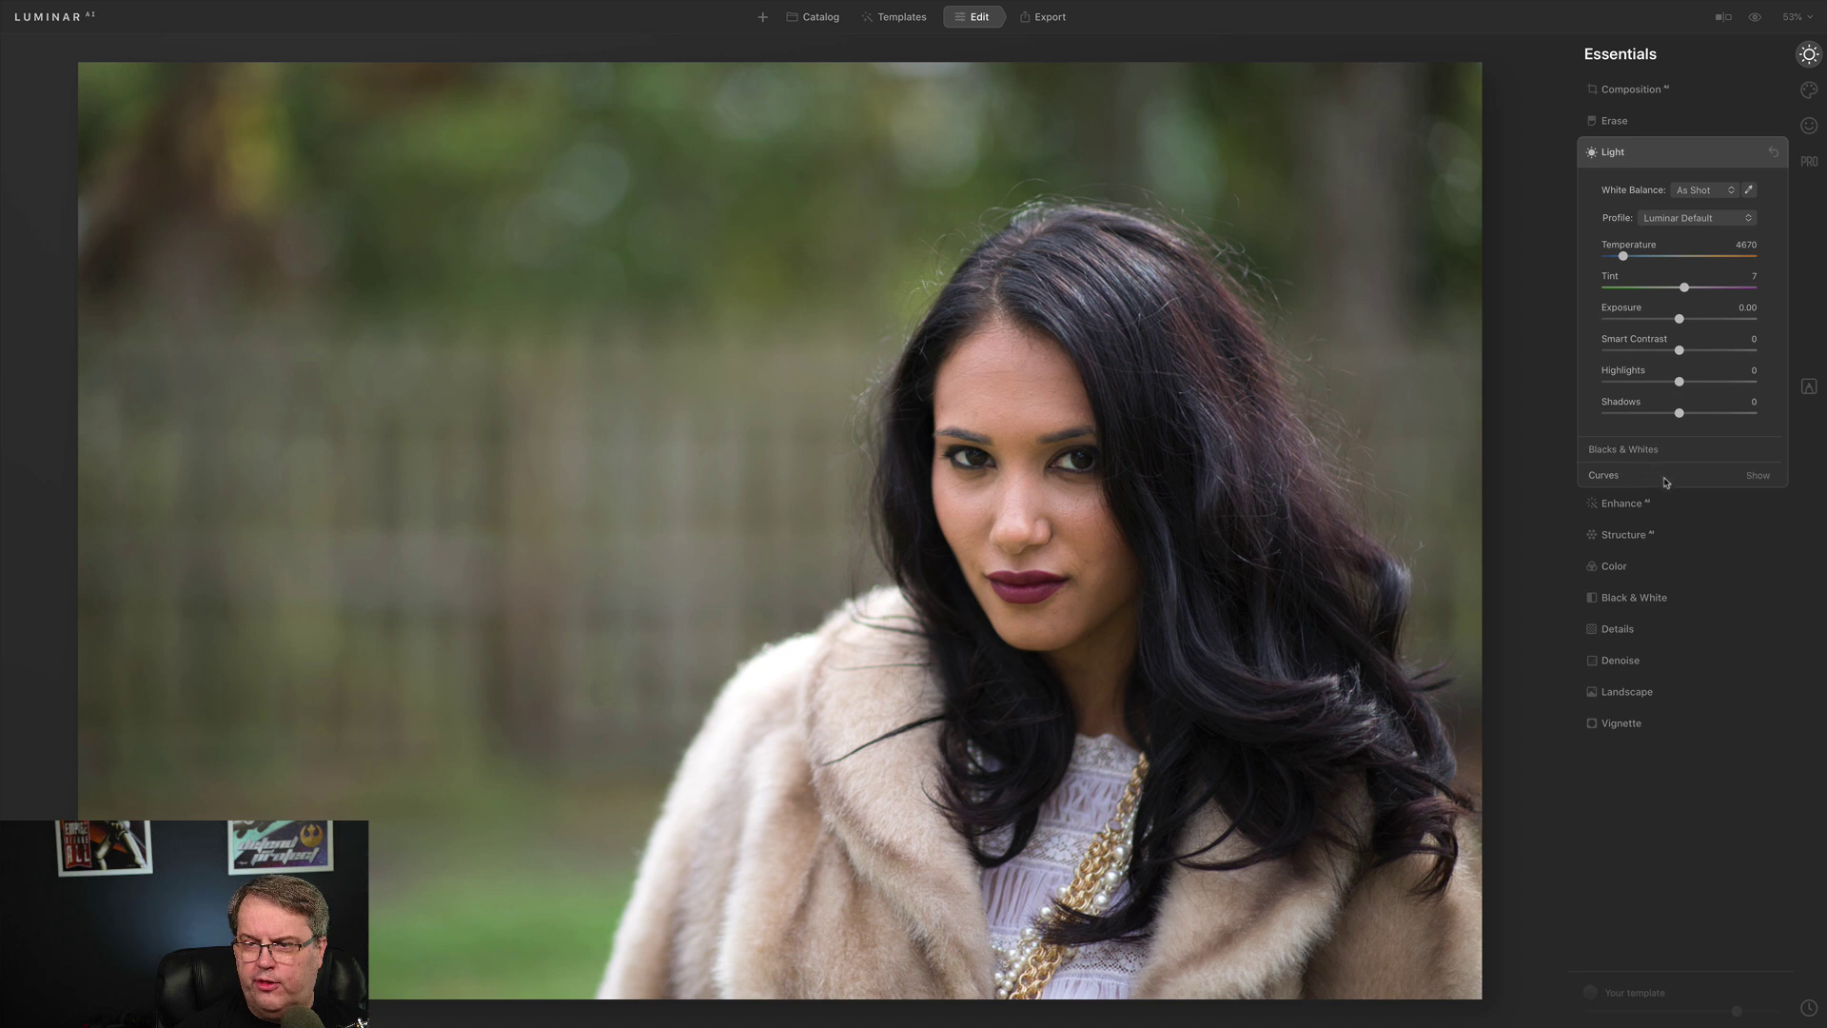
click(1624, 154)
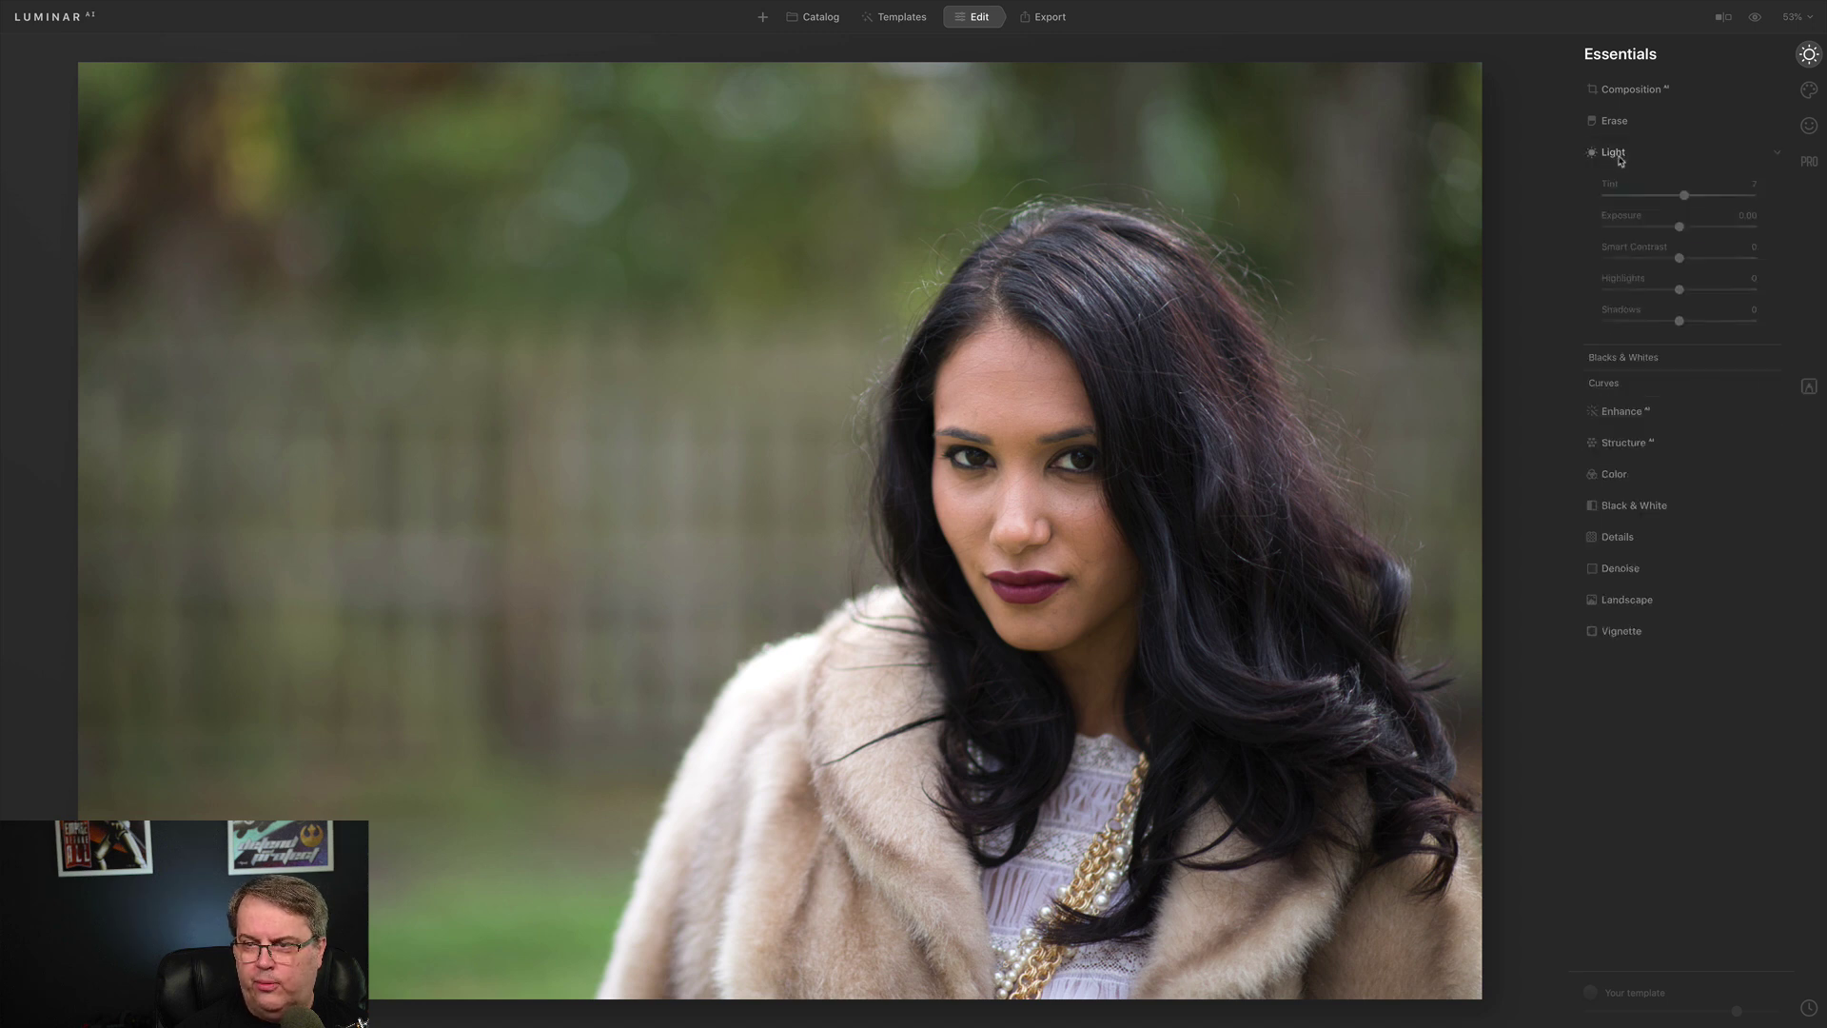
- Add a Basic local mask to the portrait and review the available mask types
click(1808, 388)
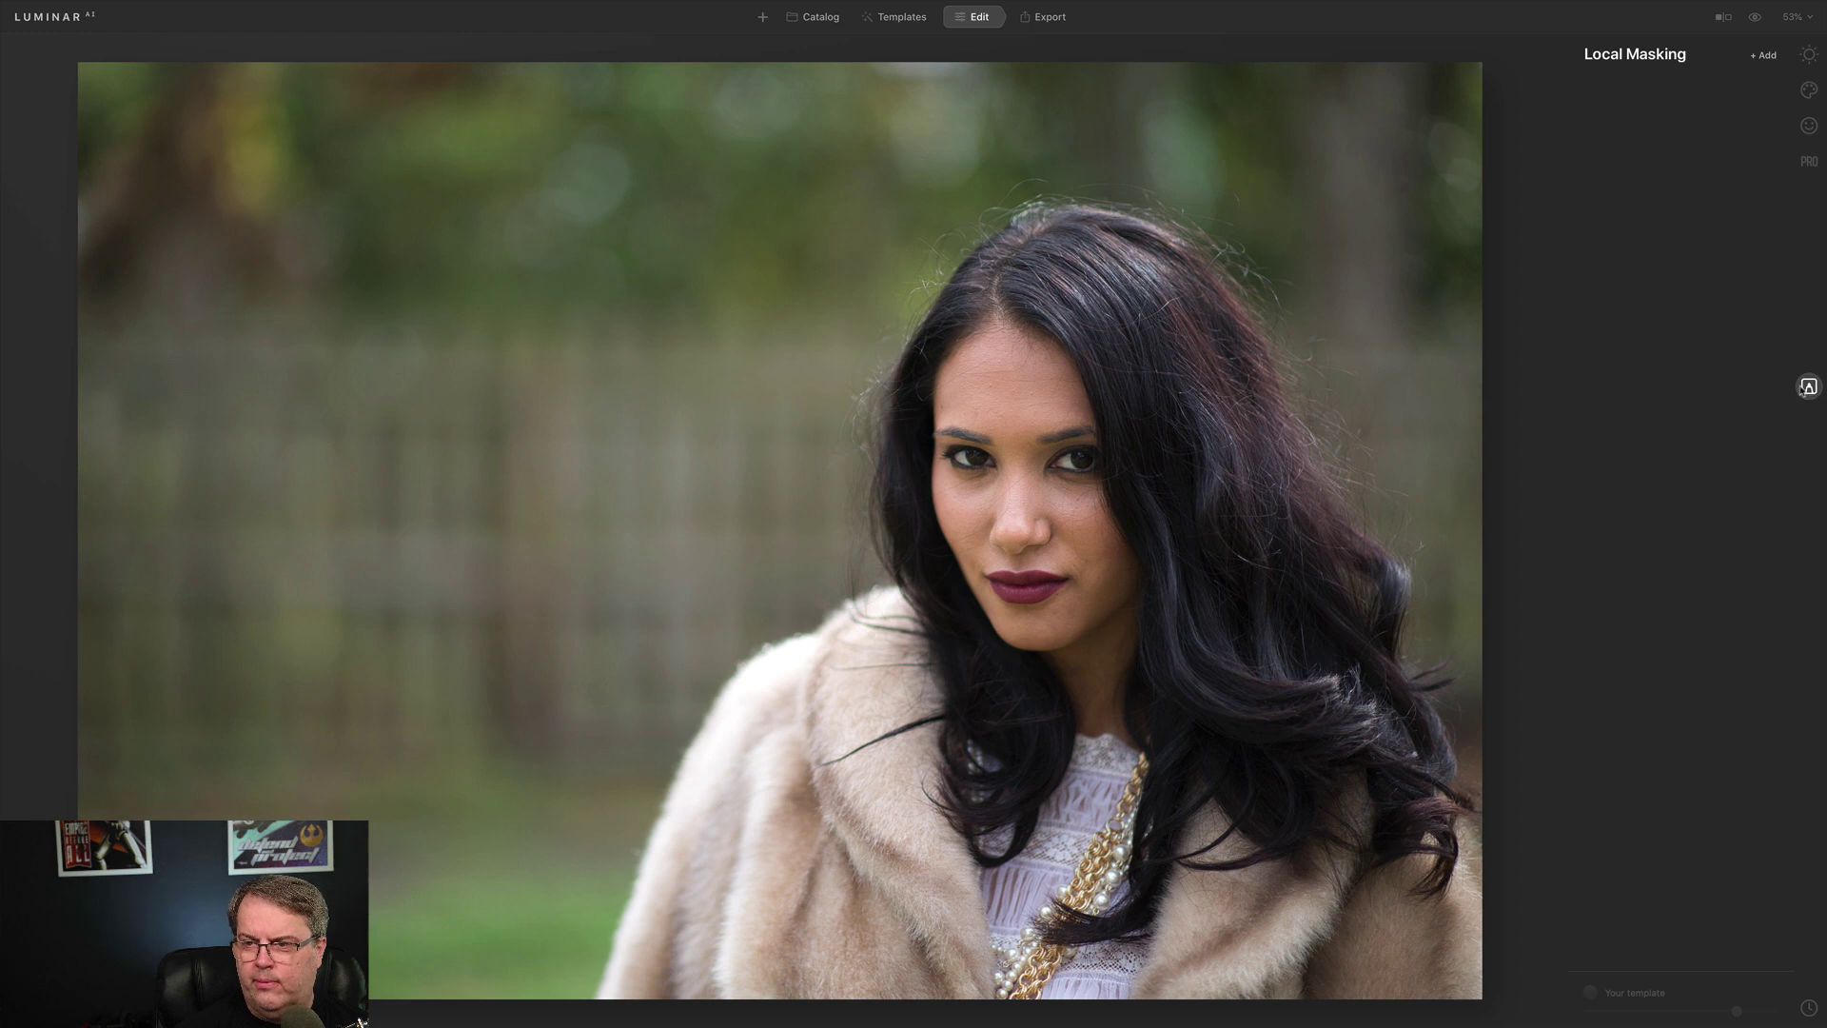
click(1763, 56)
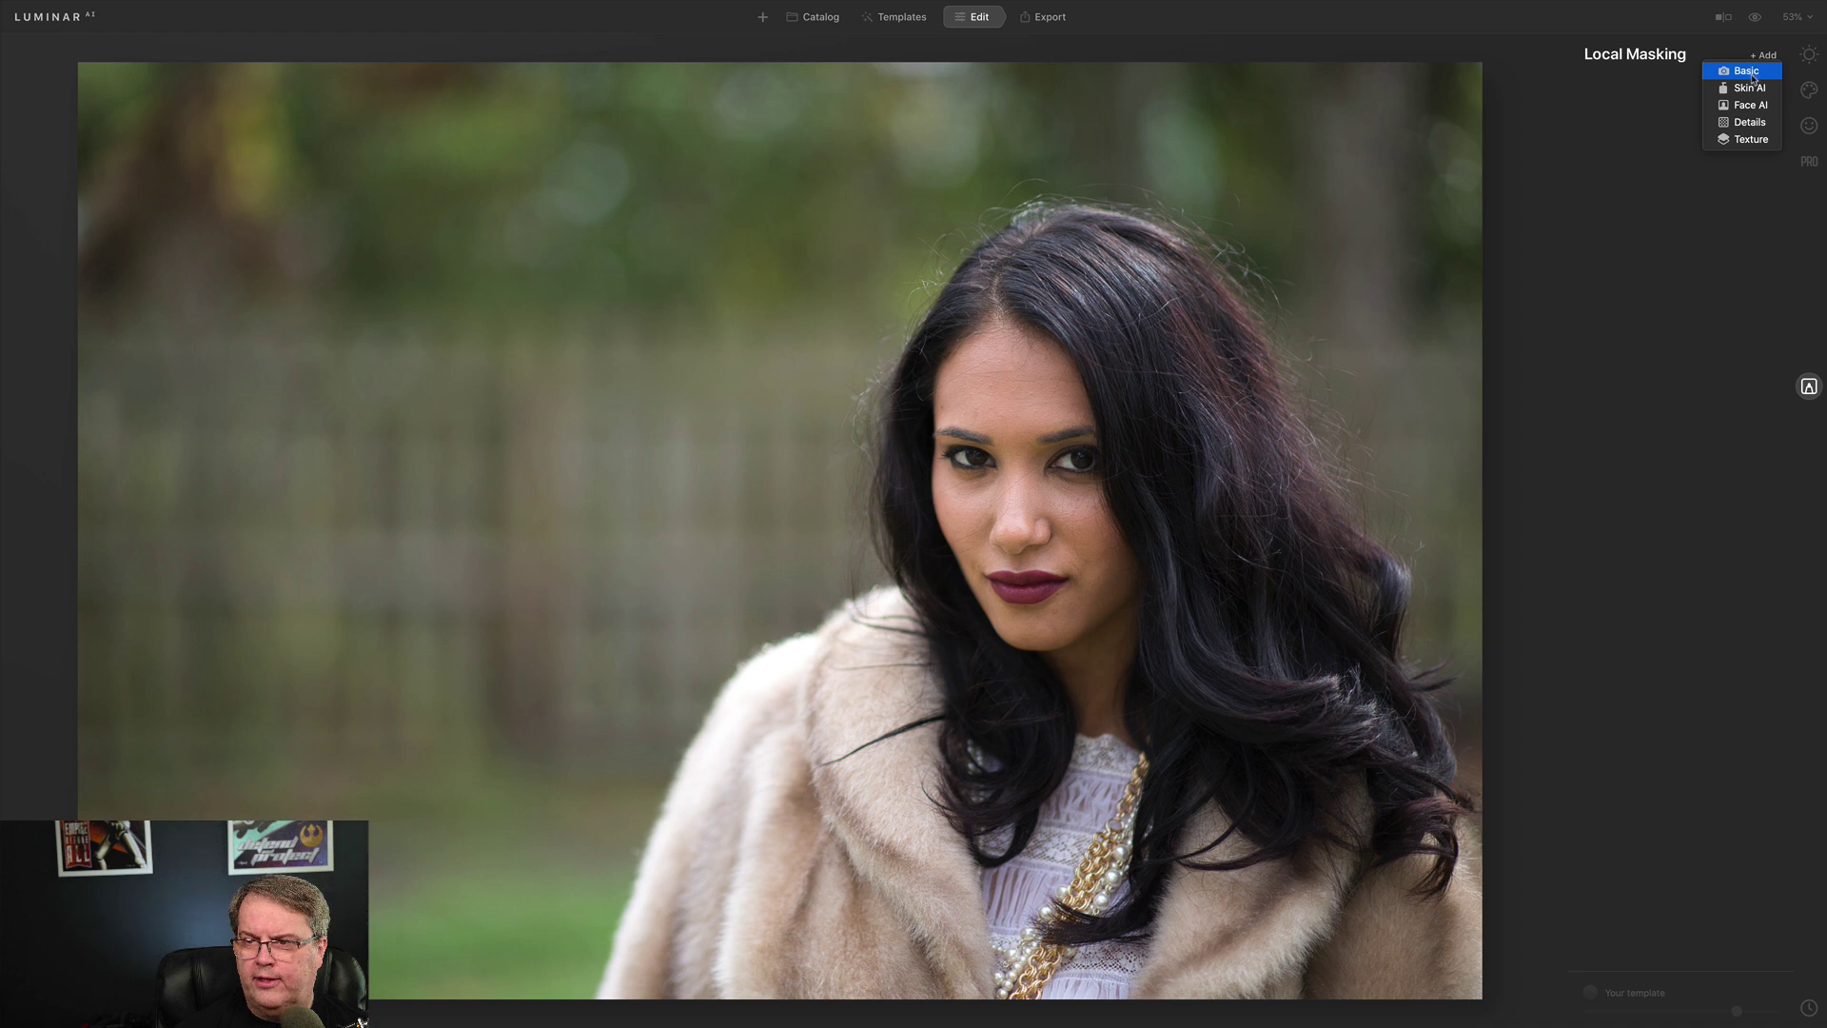
click(1751, 73)
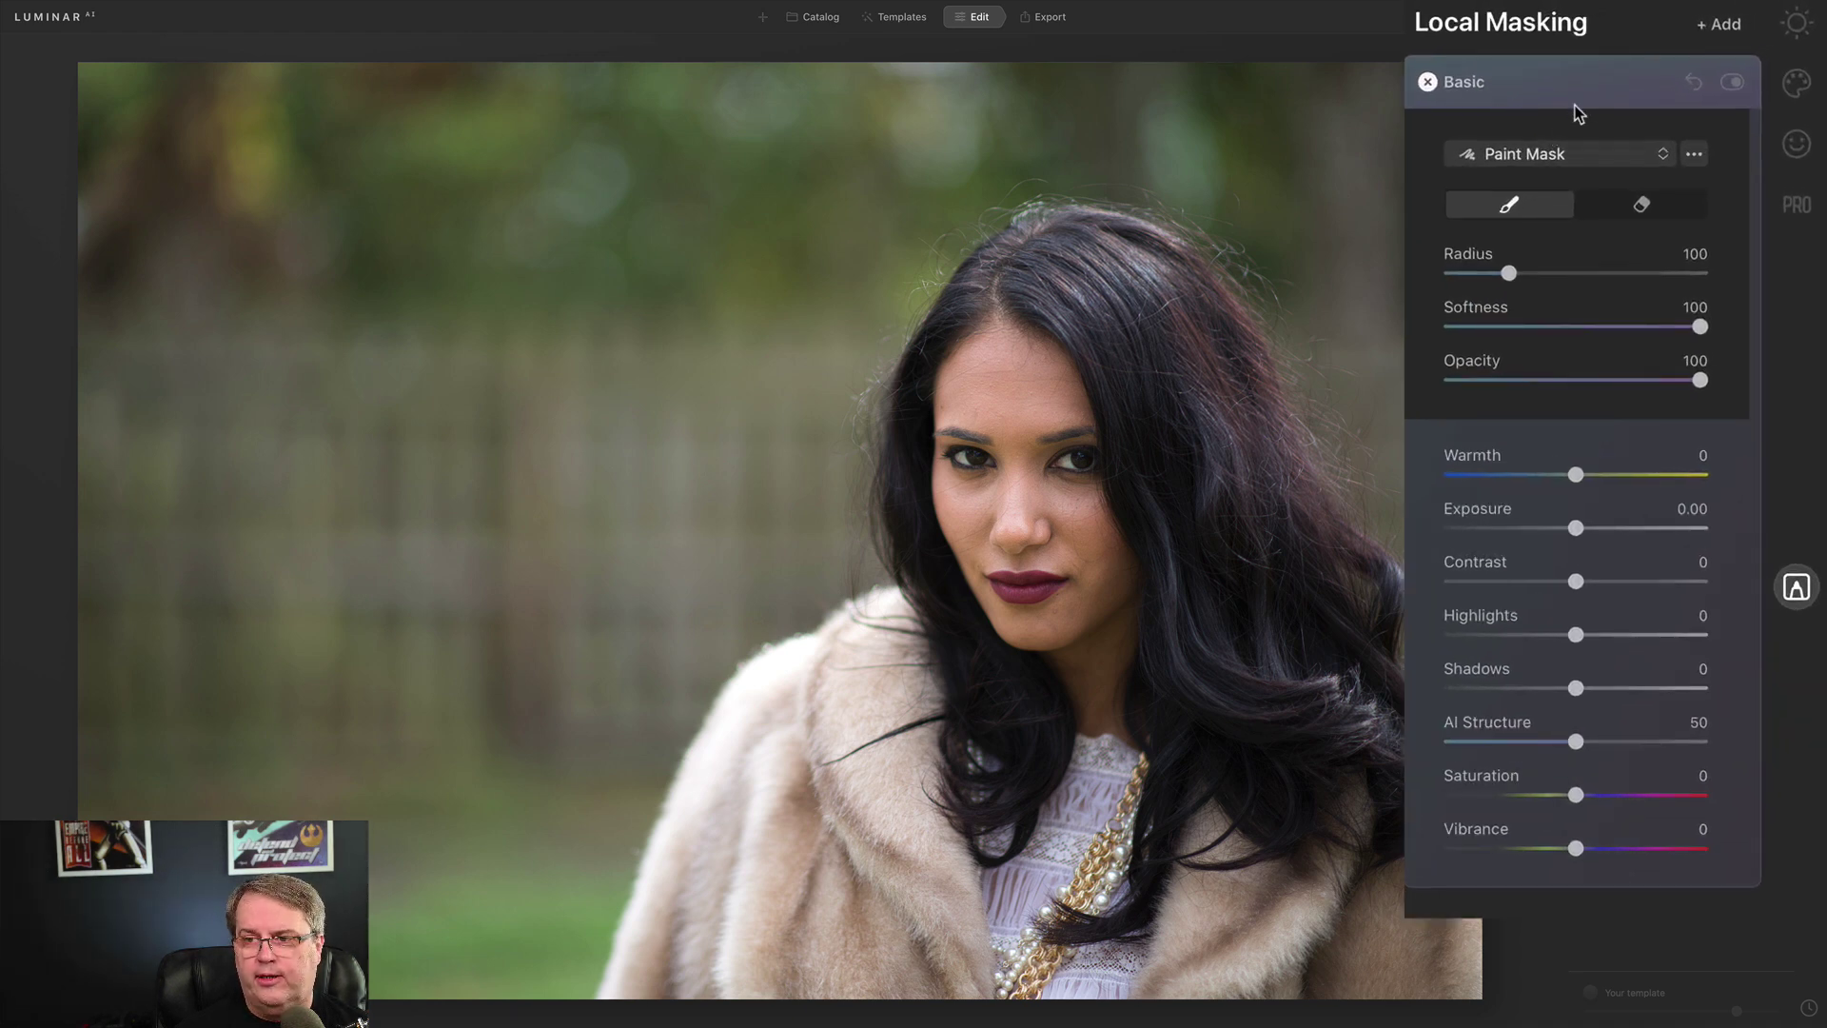
click(1566, 155)
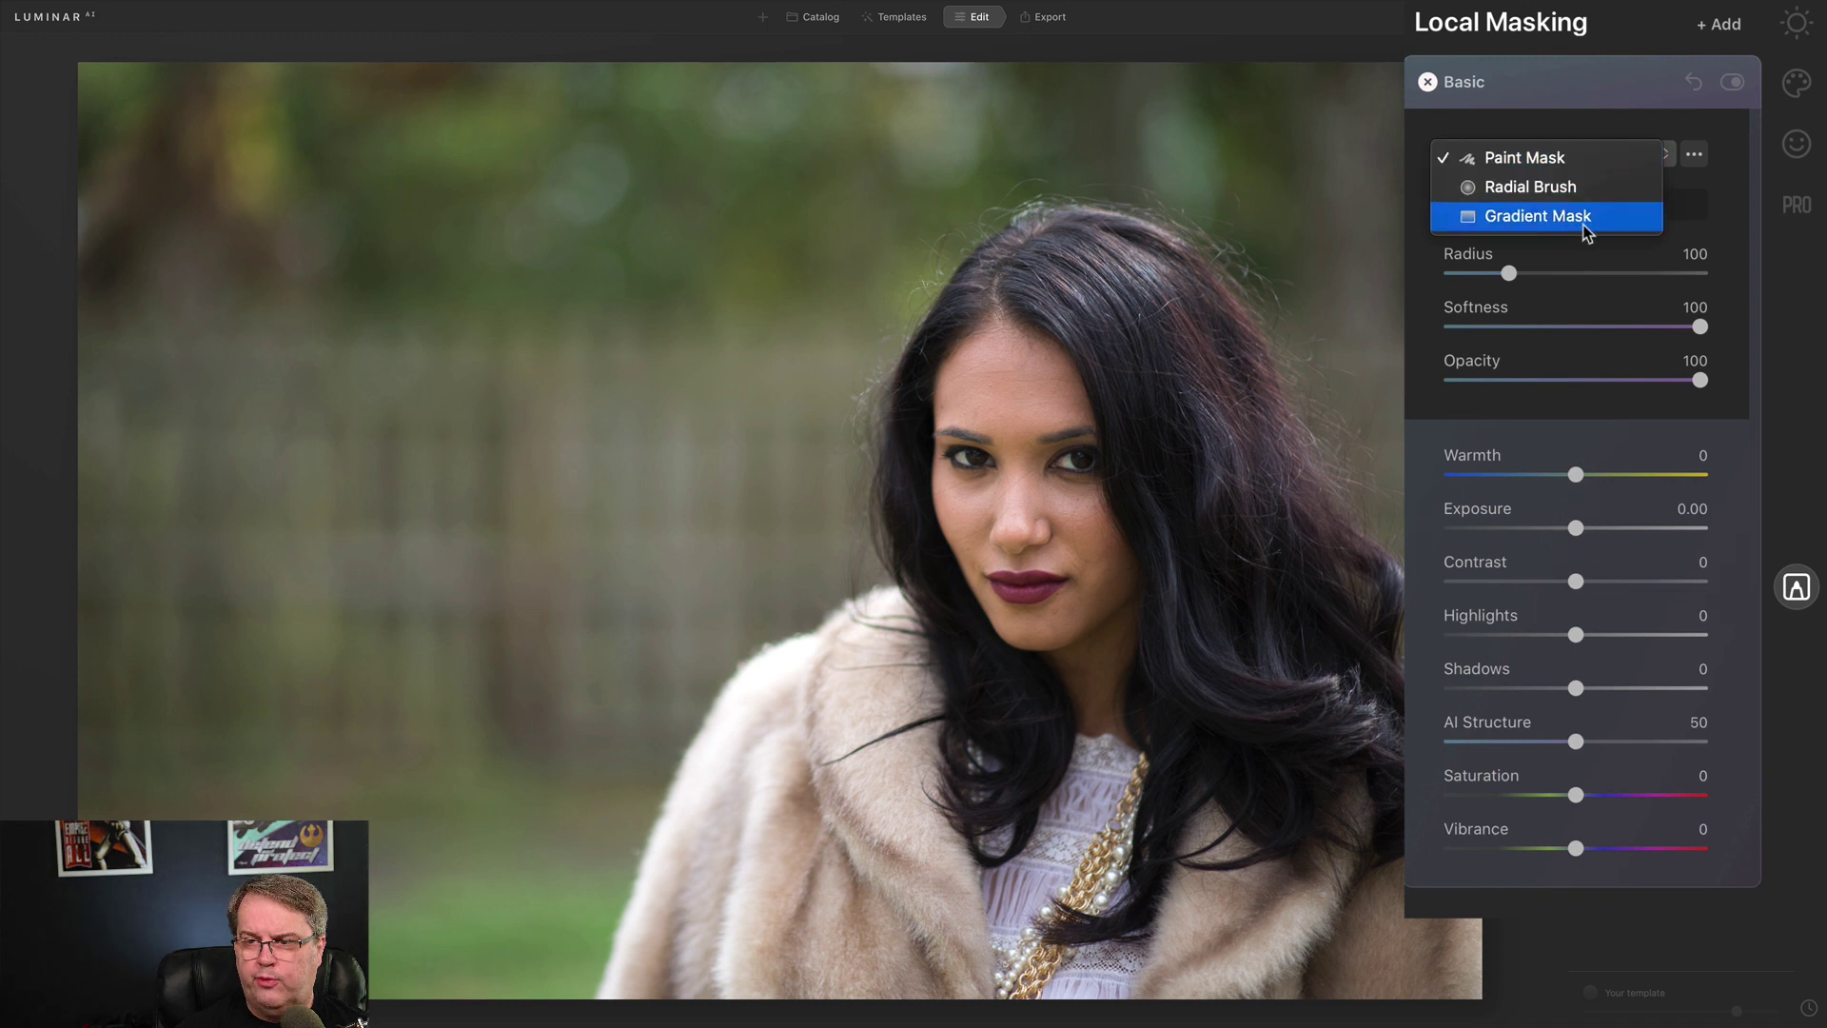
click(1562, 155)
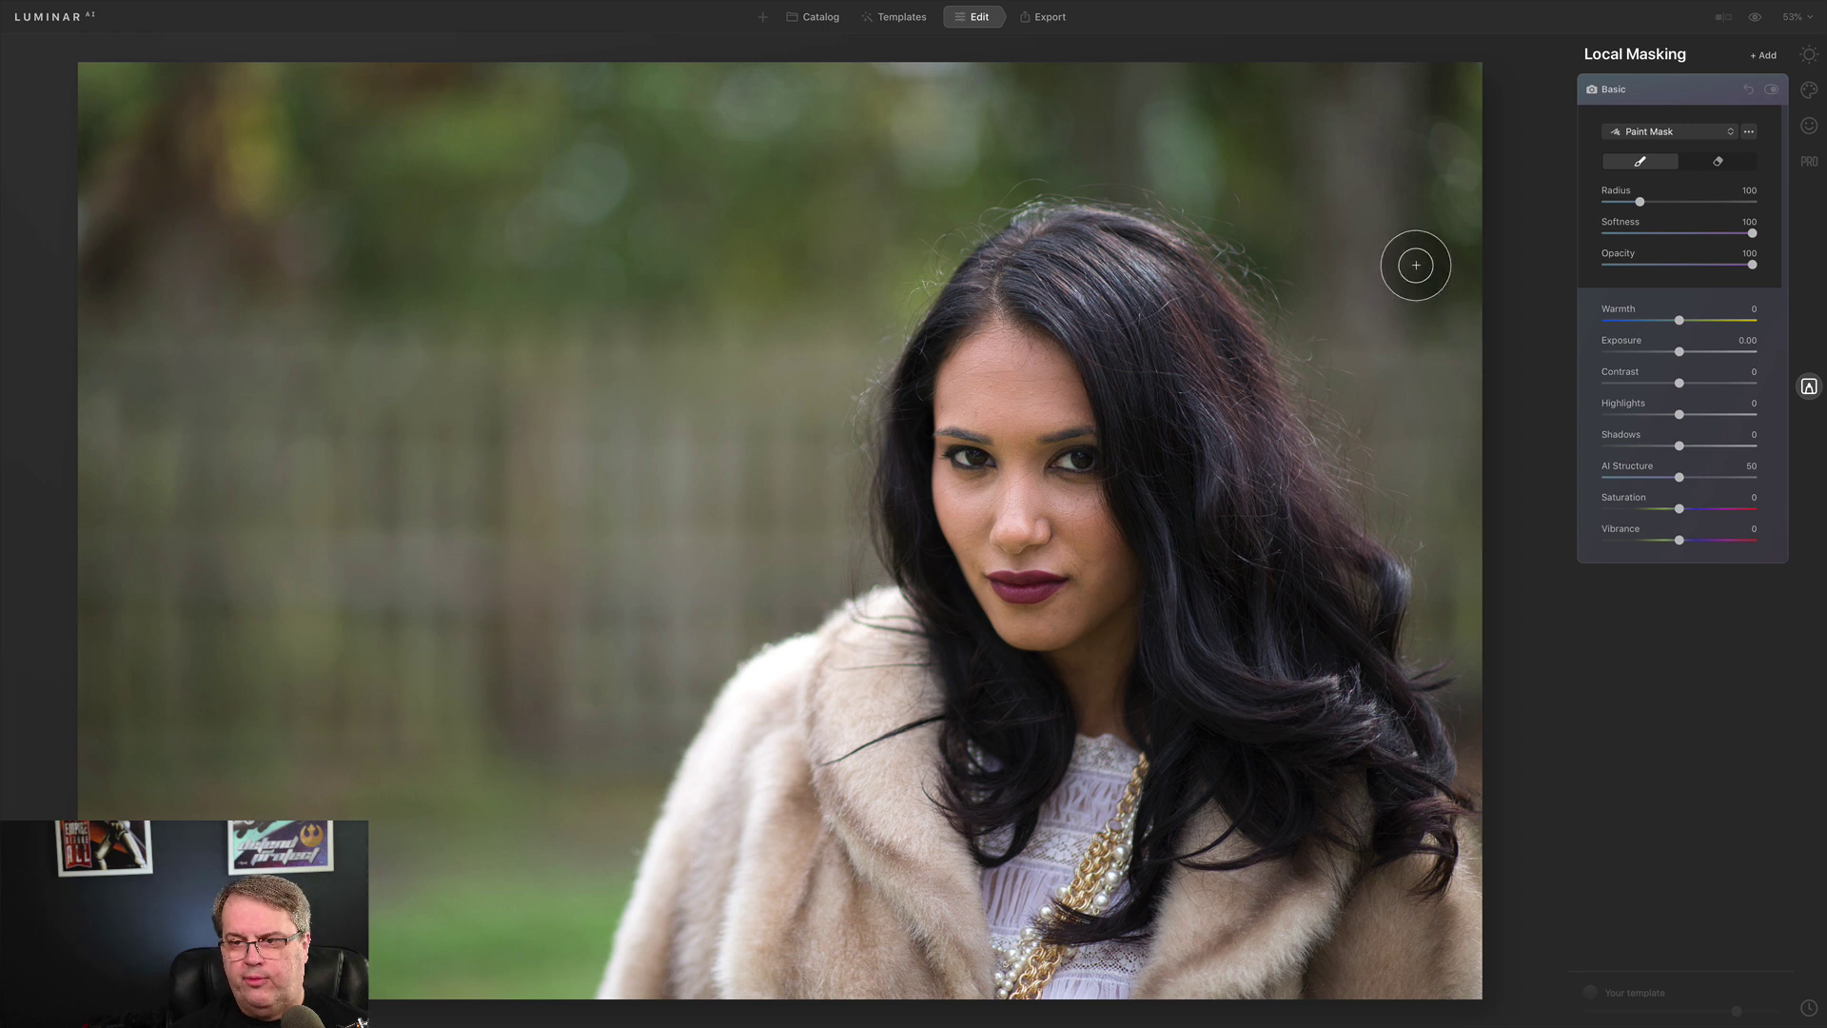
- Switch the Basic mask to Radial Brush and place a large circle centred on the woman's face
click(1661, 135)
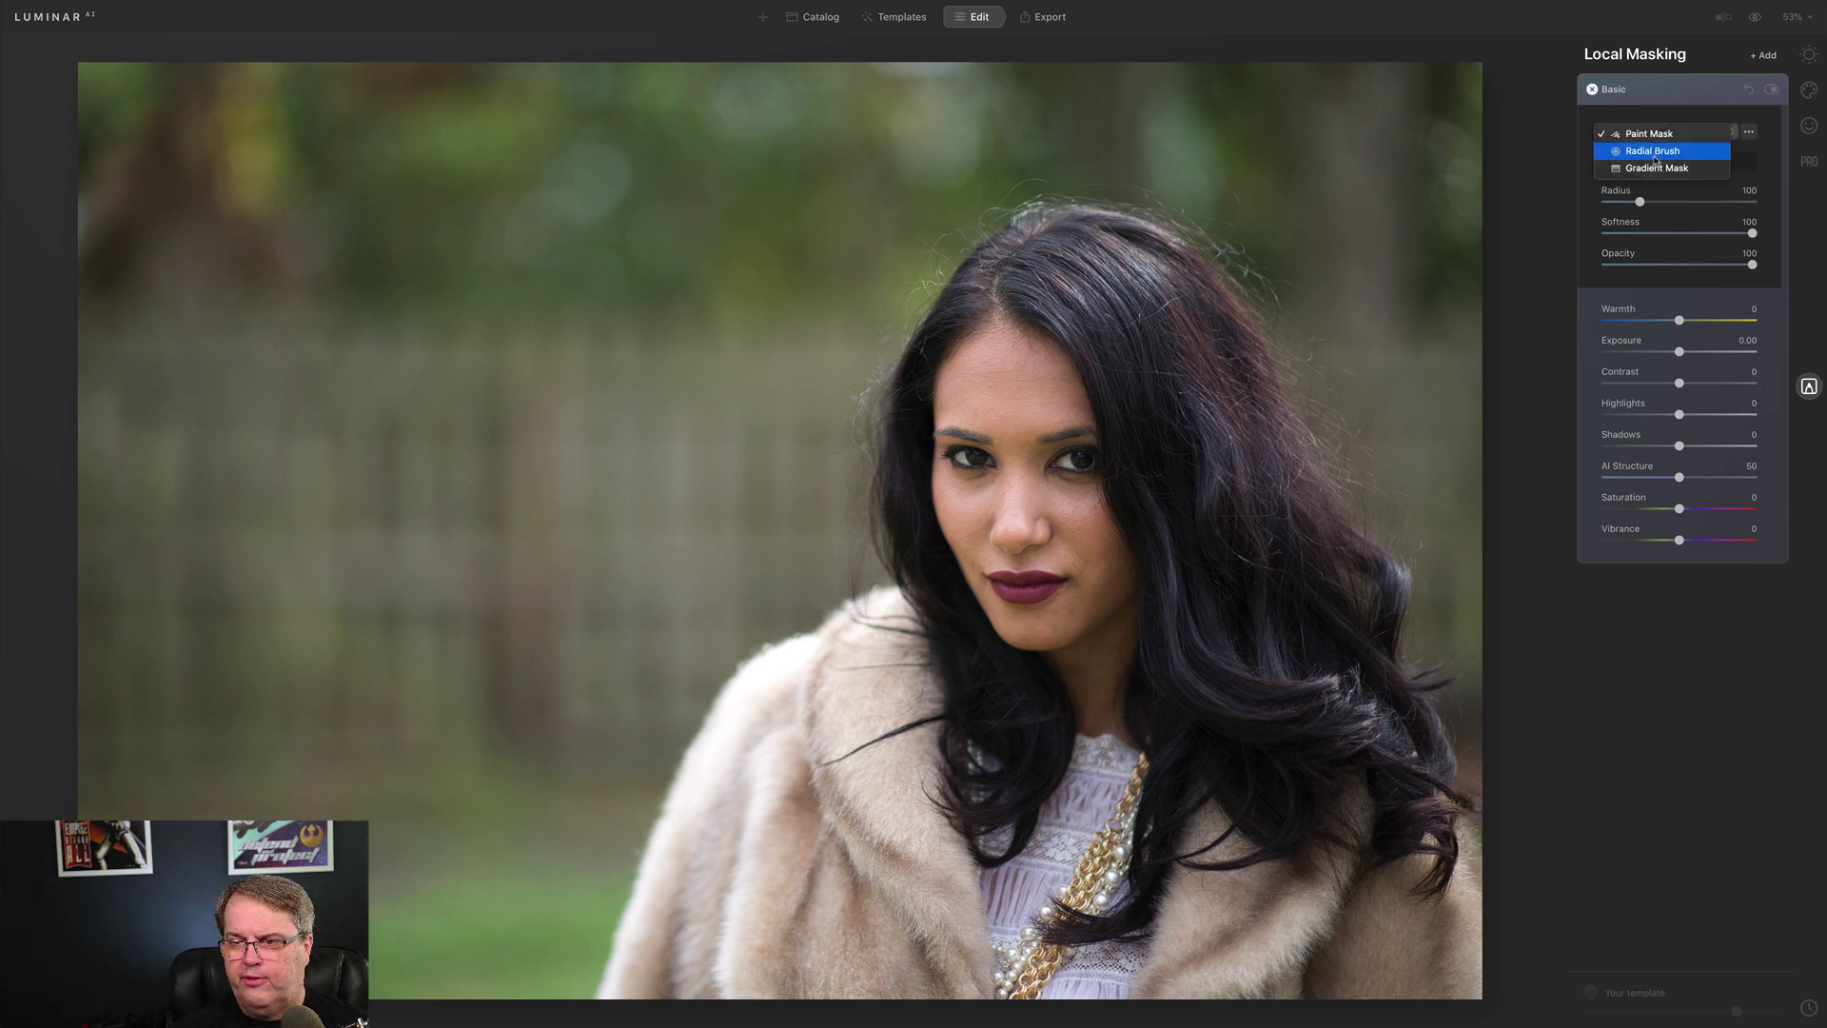
click(1653, 154)
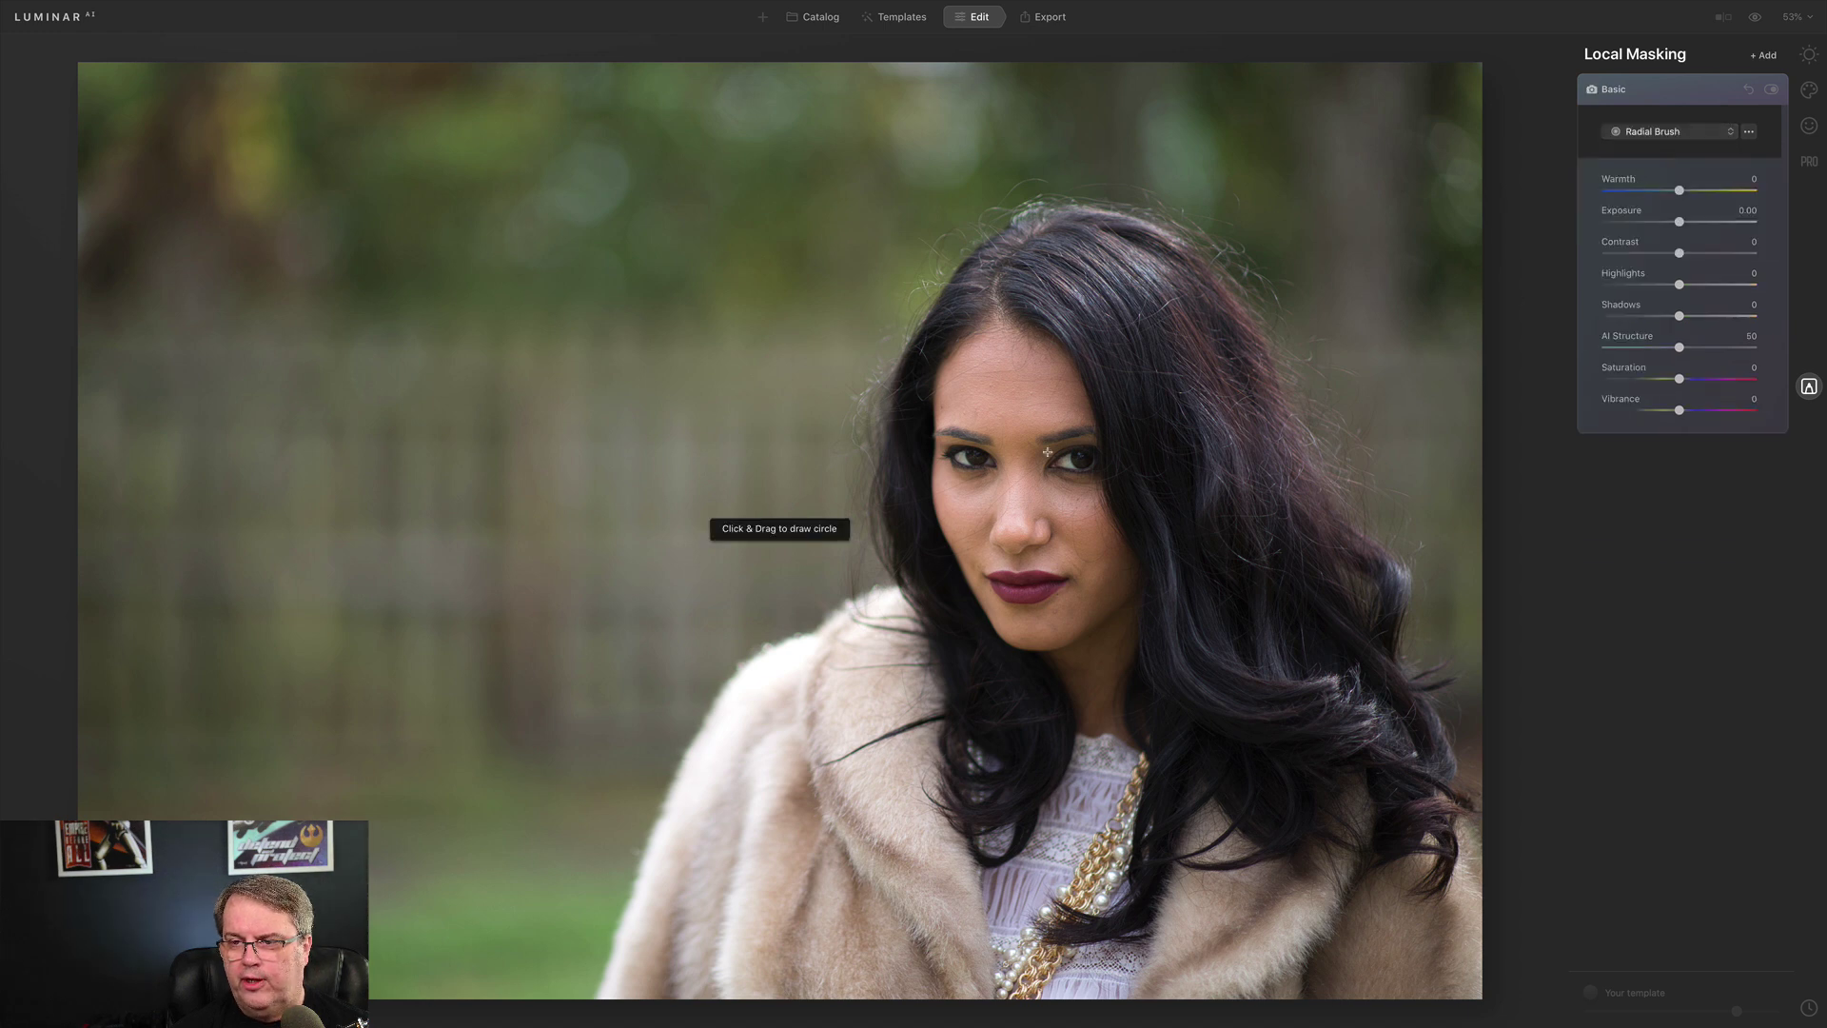
drag(938, 357, 1332, 813)
mouse_move(1063, 505)
mouse_down()
mouse_move(1200, 661)
mouse_move(1174, 631)
mouse_move(1185, 643)
mouse_up()
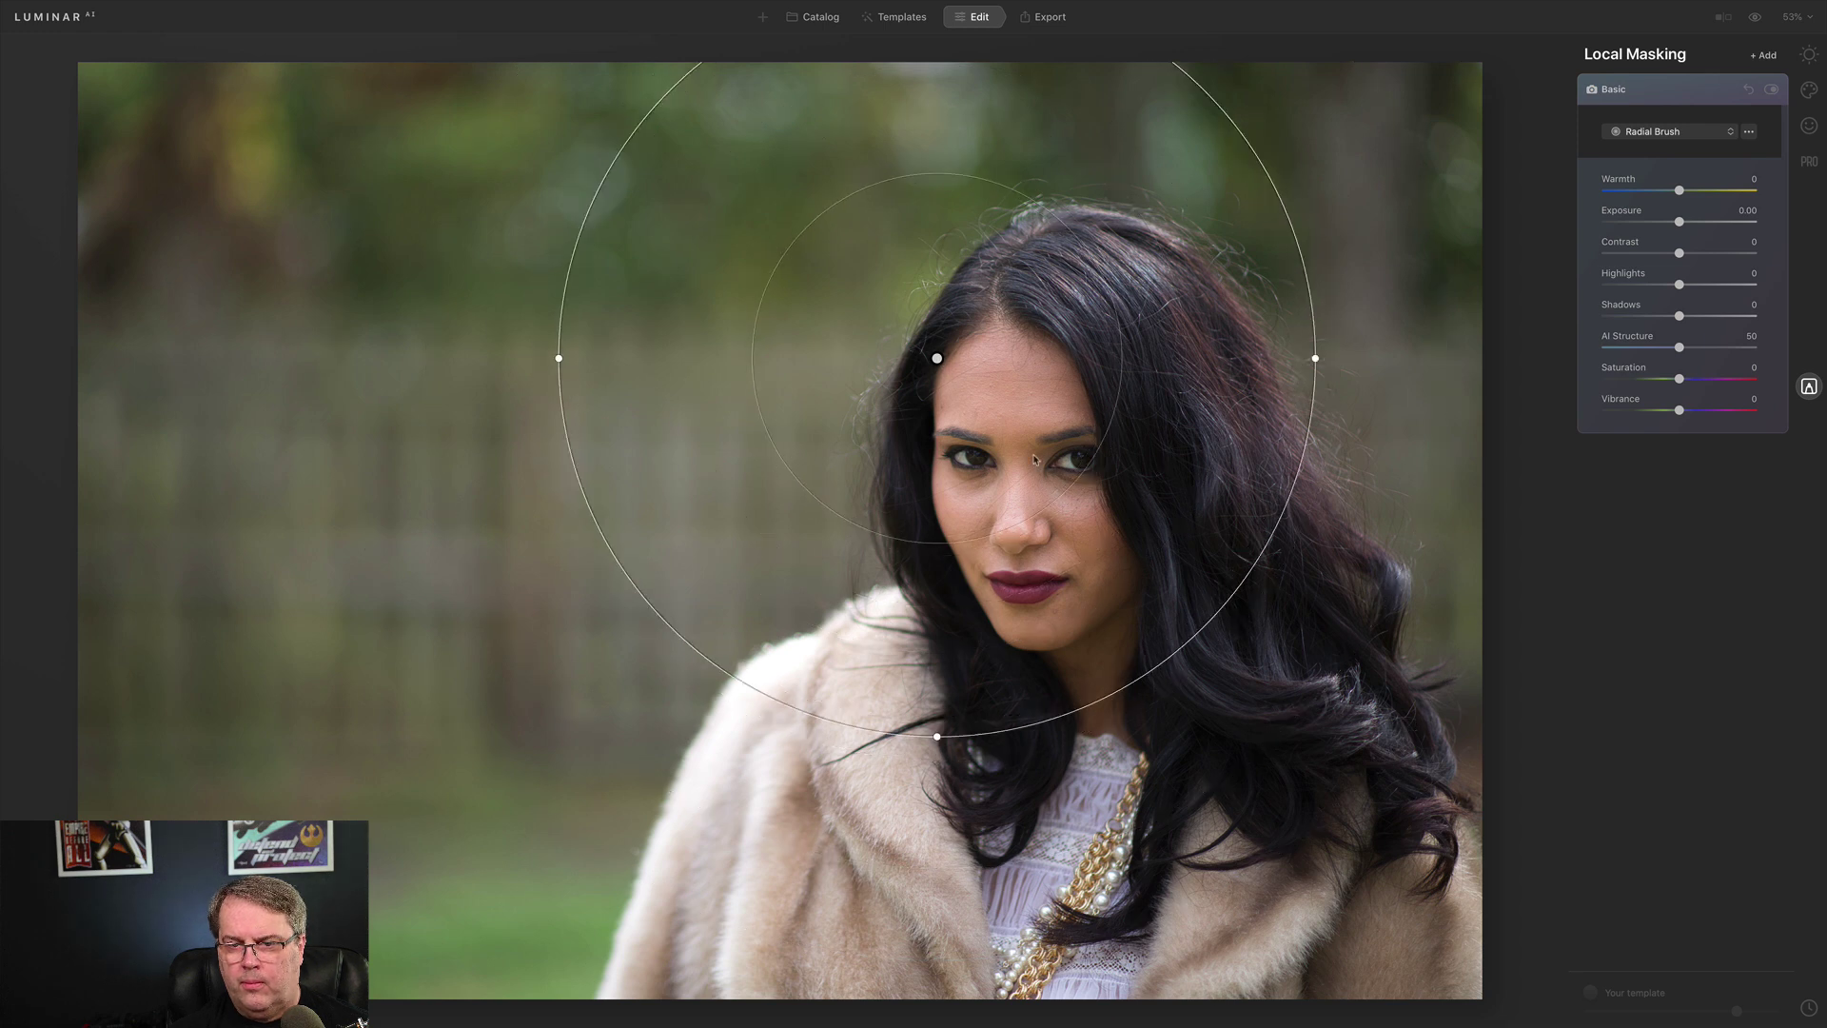
click(1072, 510)
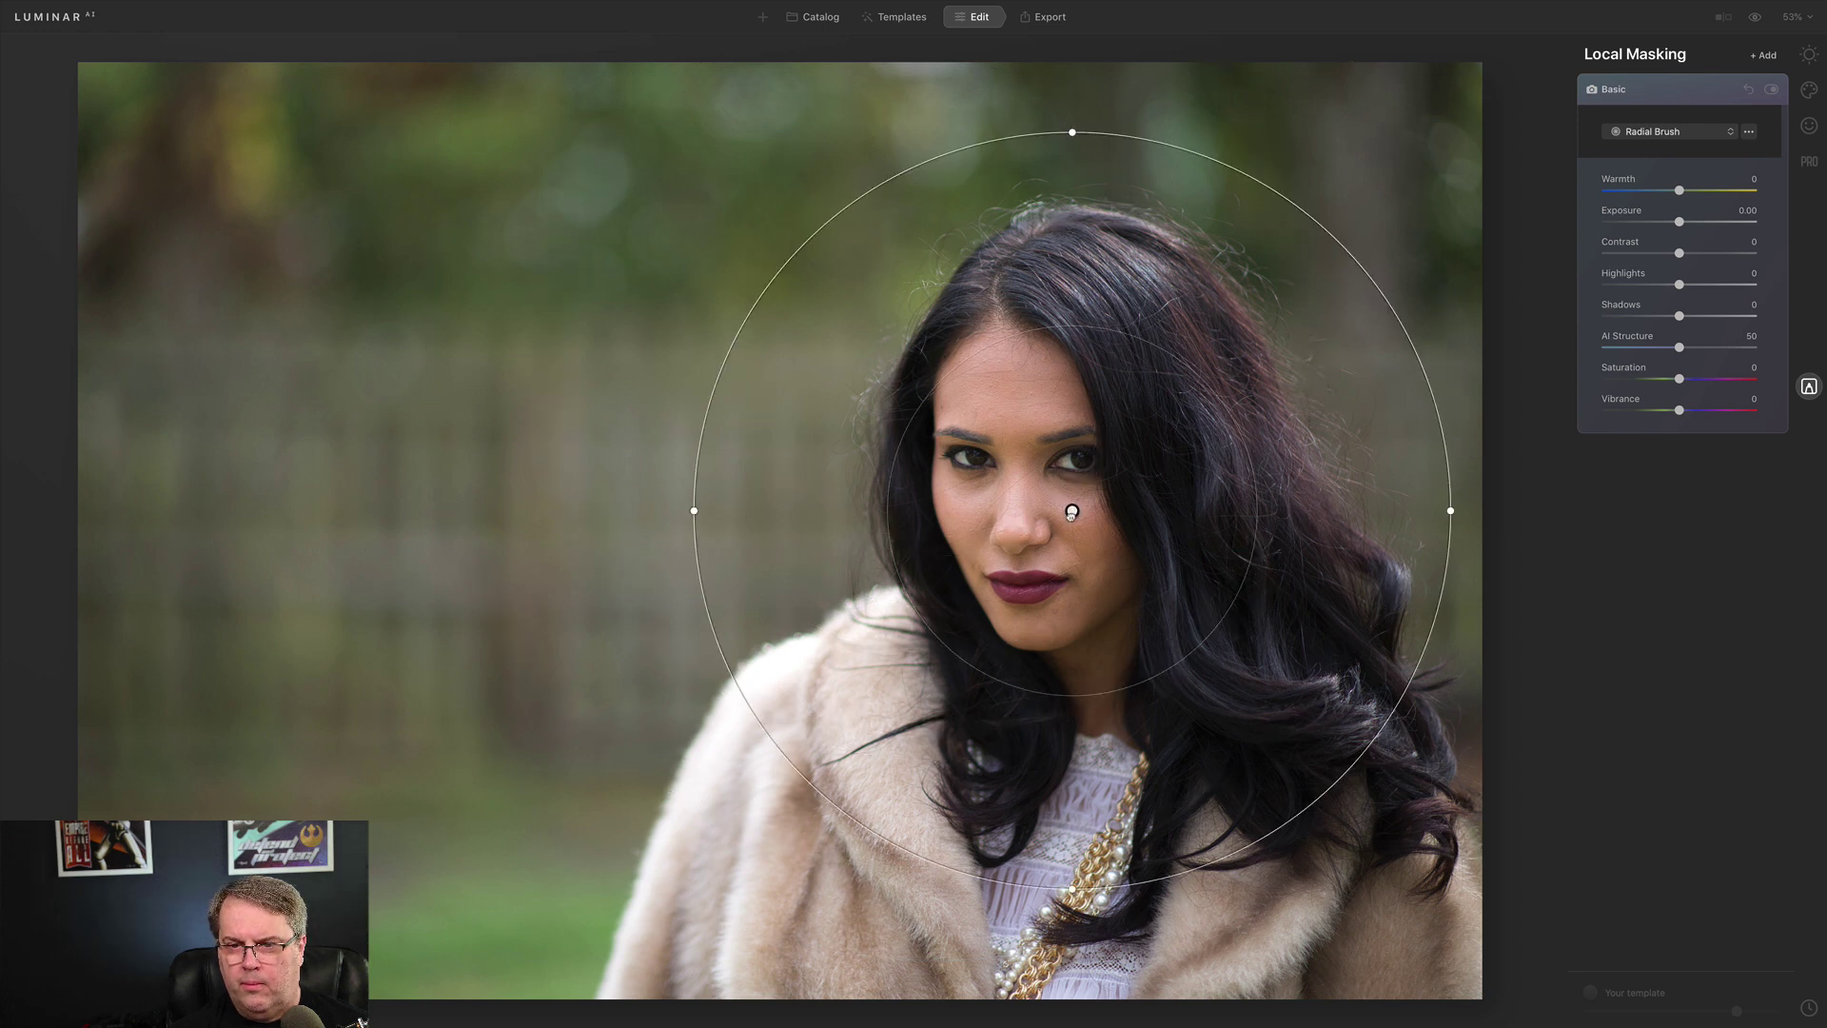
drag(1070, 518, 1073, 525)
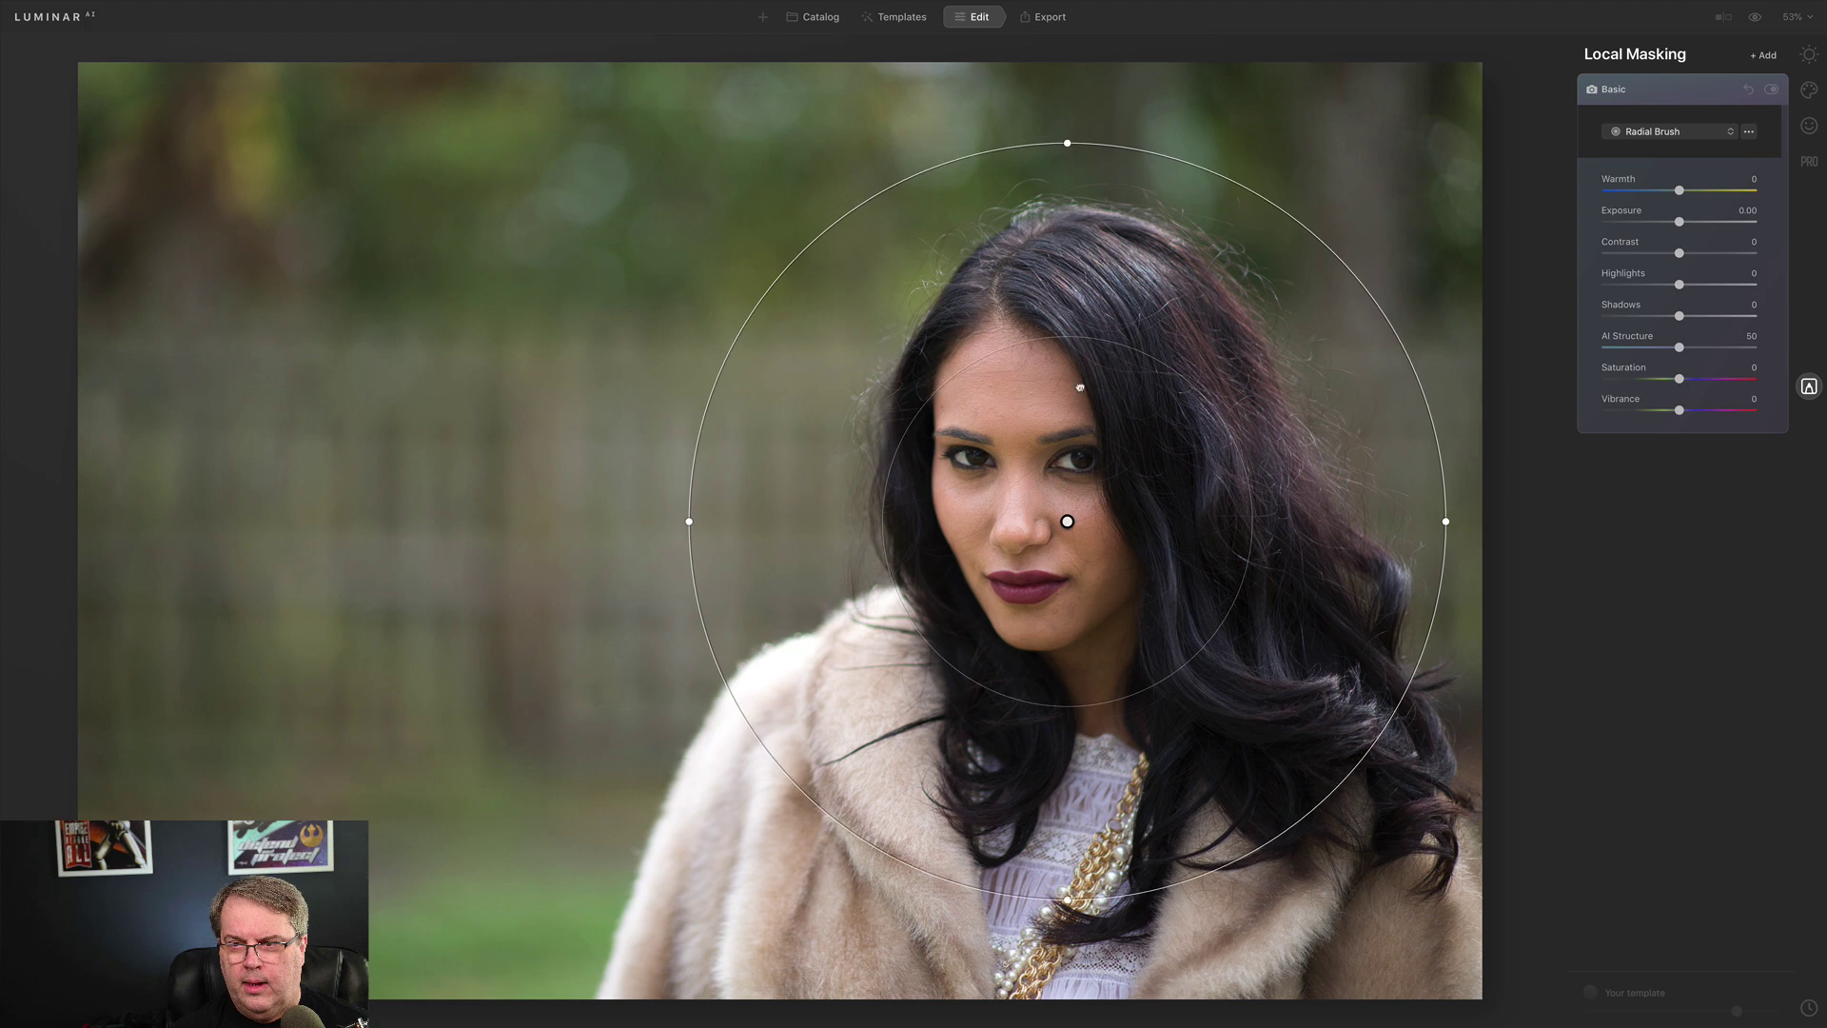
- Brighten the face inside the recentred radial mask with Exposure 1.06, and darken the area around the circle with Exposure -1.08
click(1693, 226)
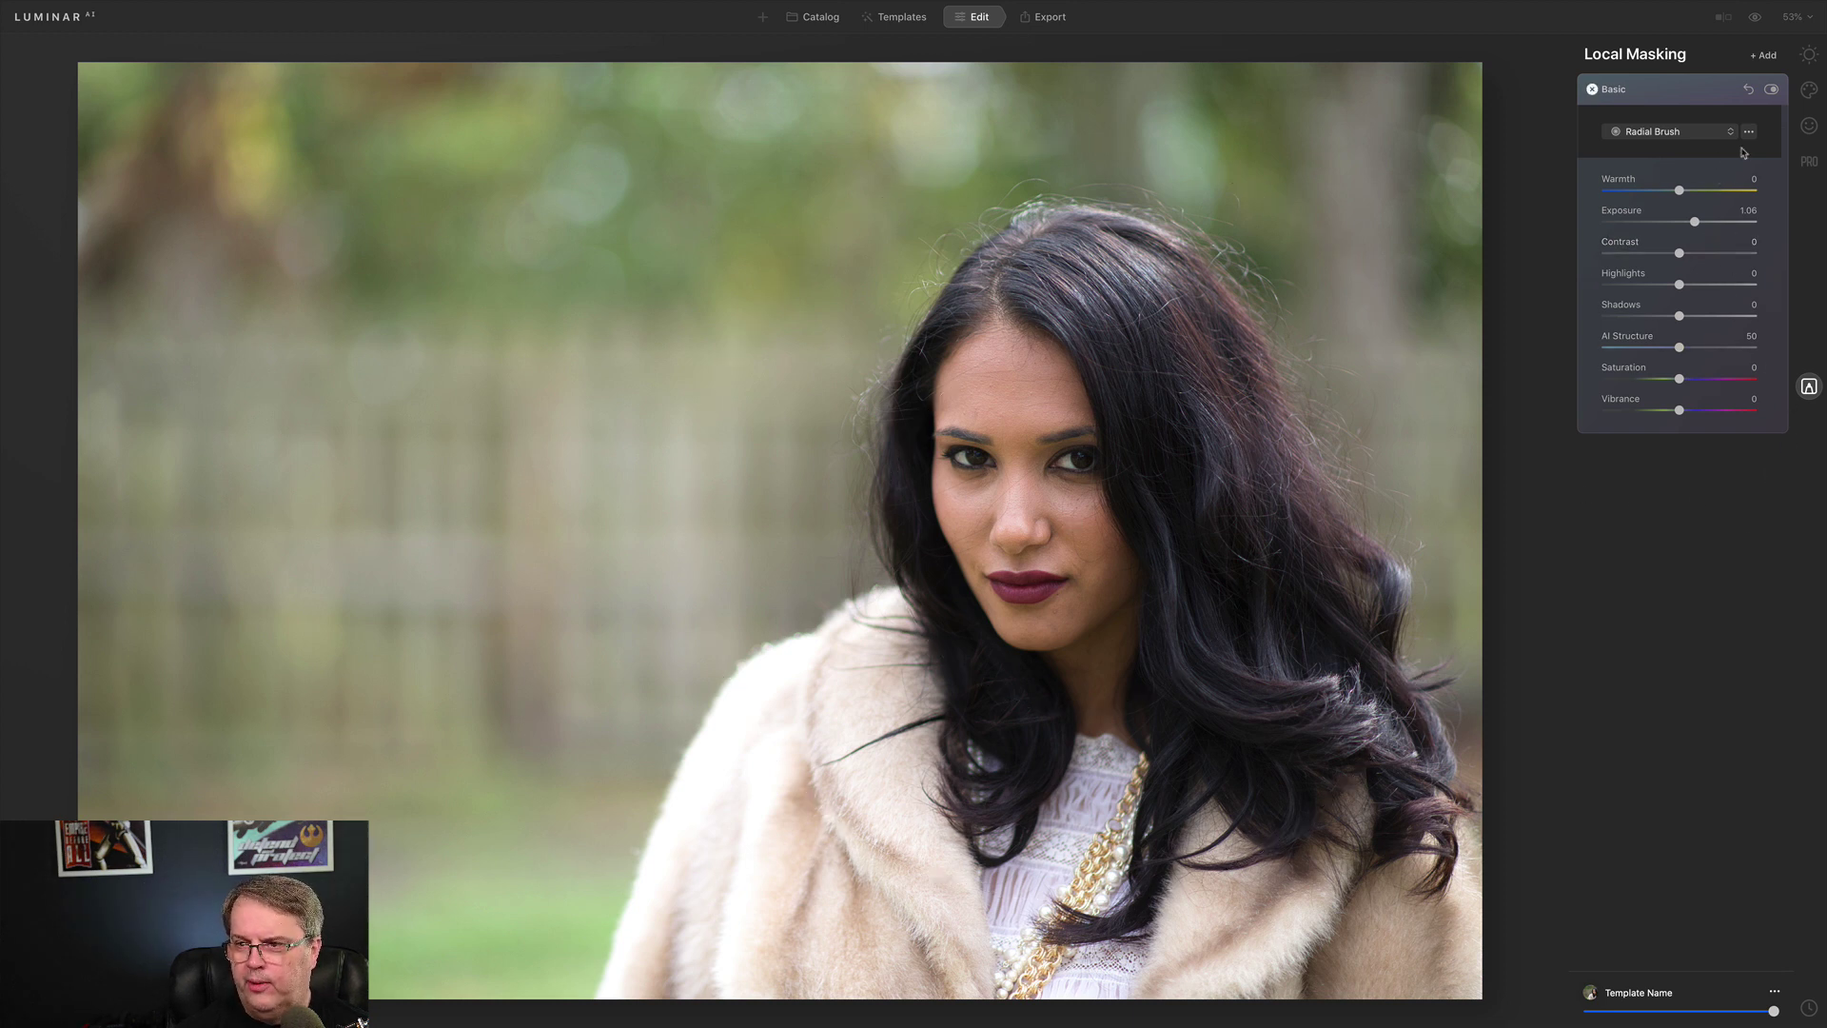
drag(1226, 471, 1196, 476)
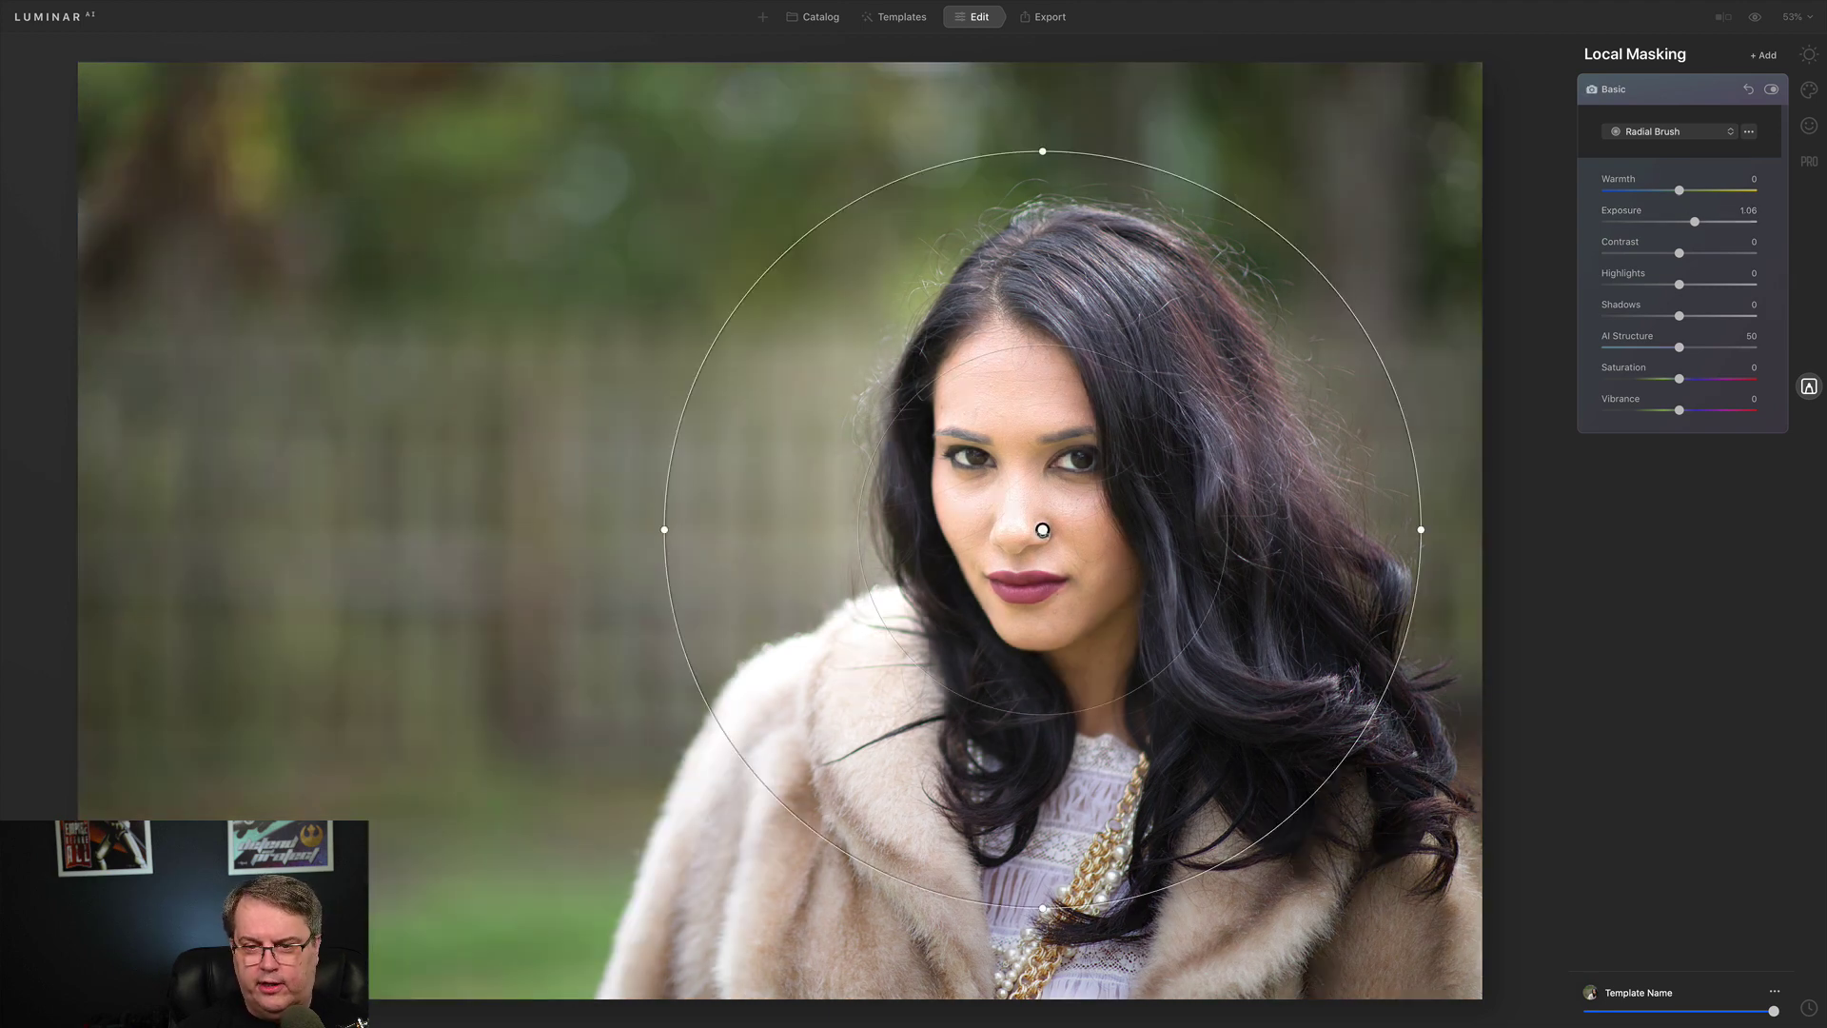
drag(1043, 530, 1044, 534)
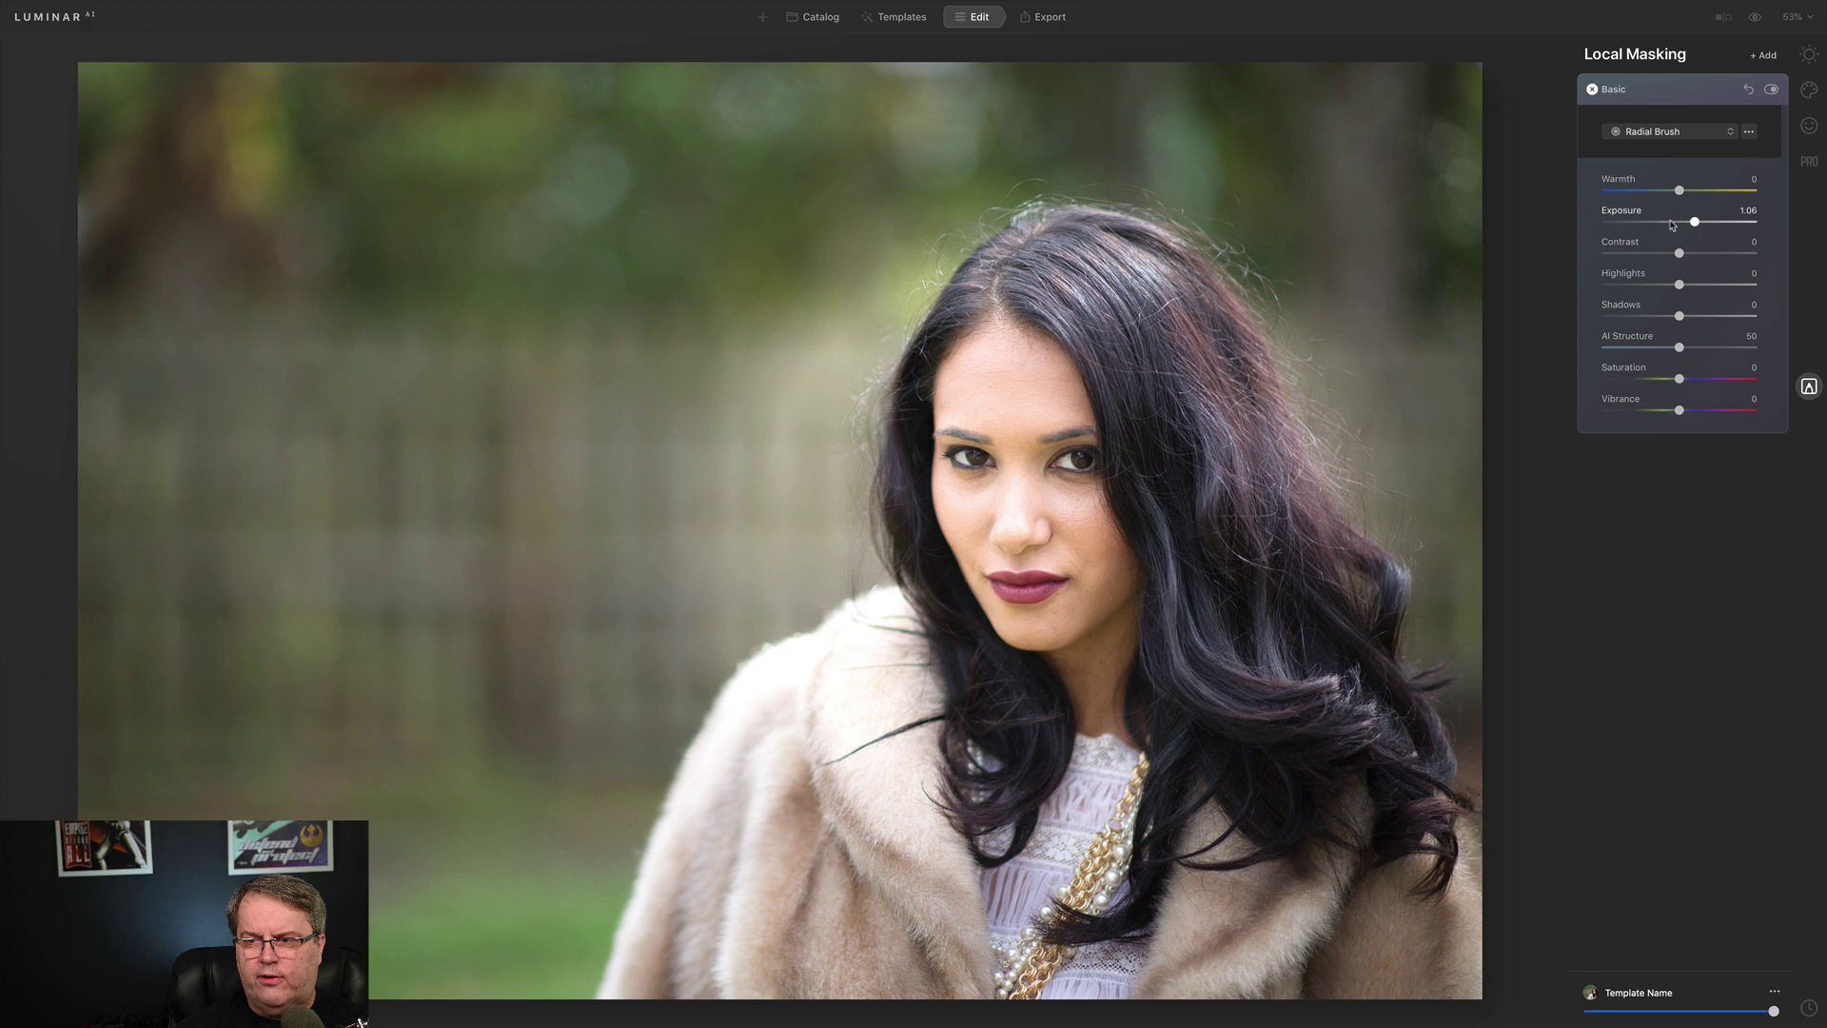
drag(1667, 225, 1663, 223)
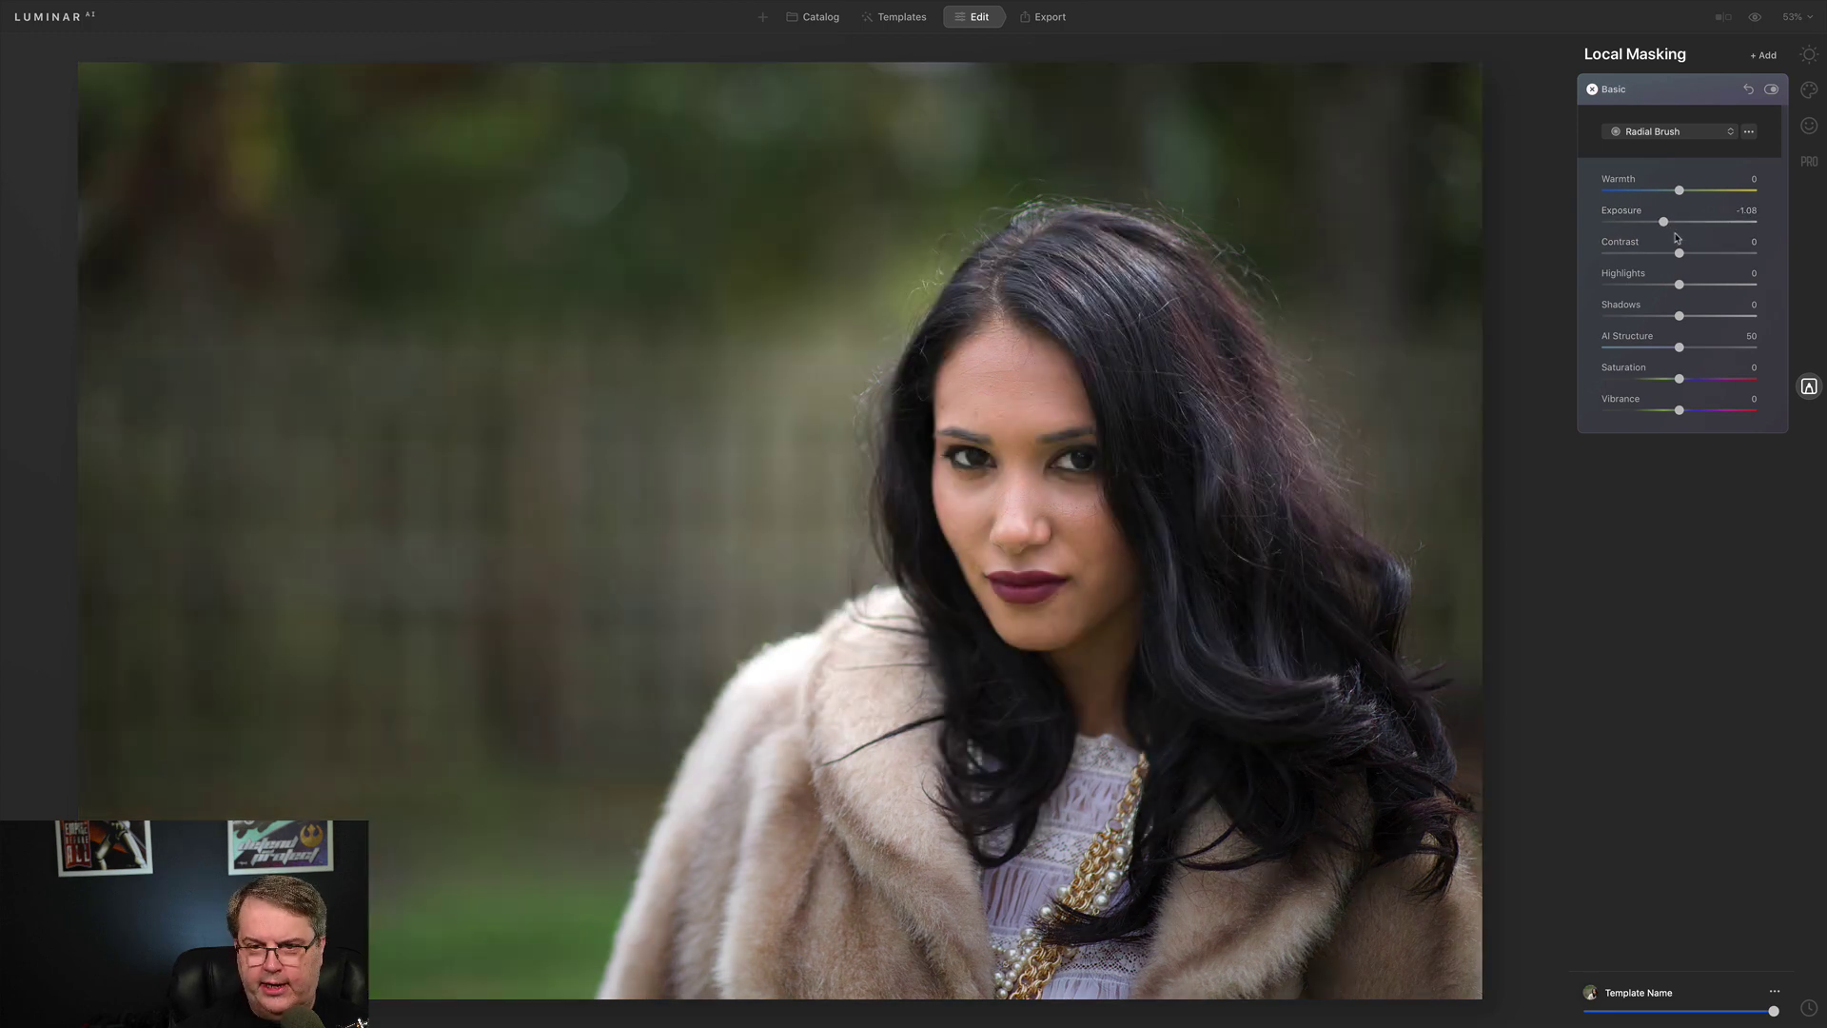
mouse_move(1240, 508)
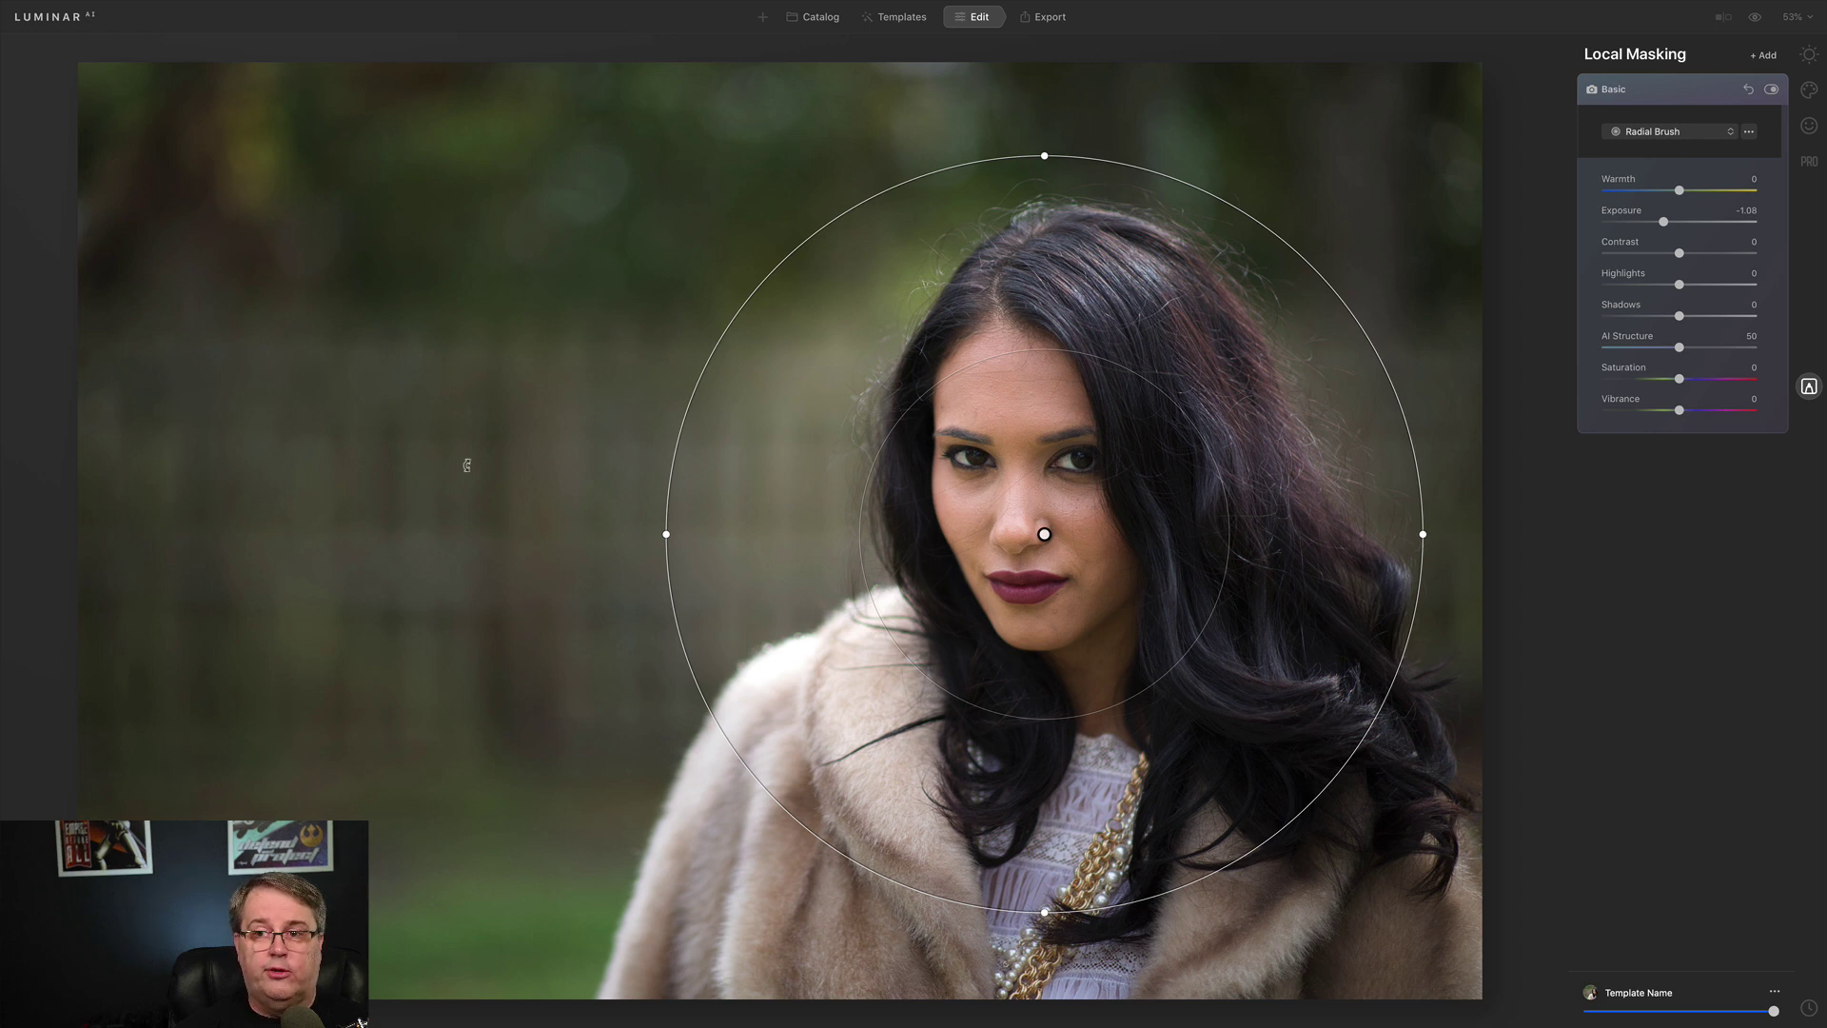
- Reset the Basic local mask's adjustments and remove the mask from the portrait
click(1748, 91)
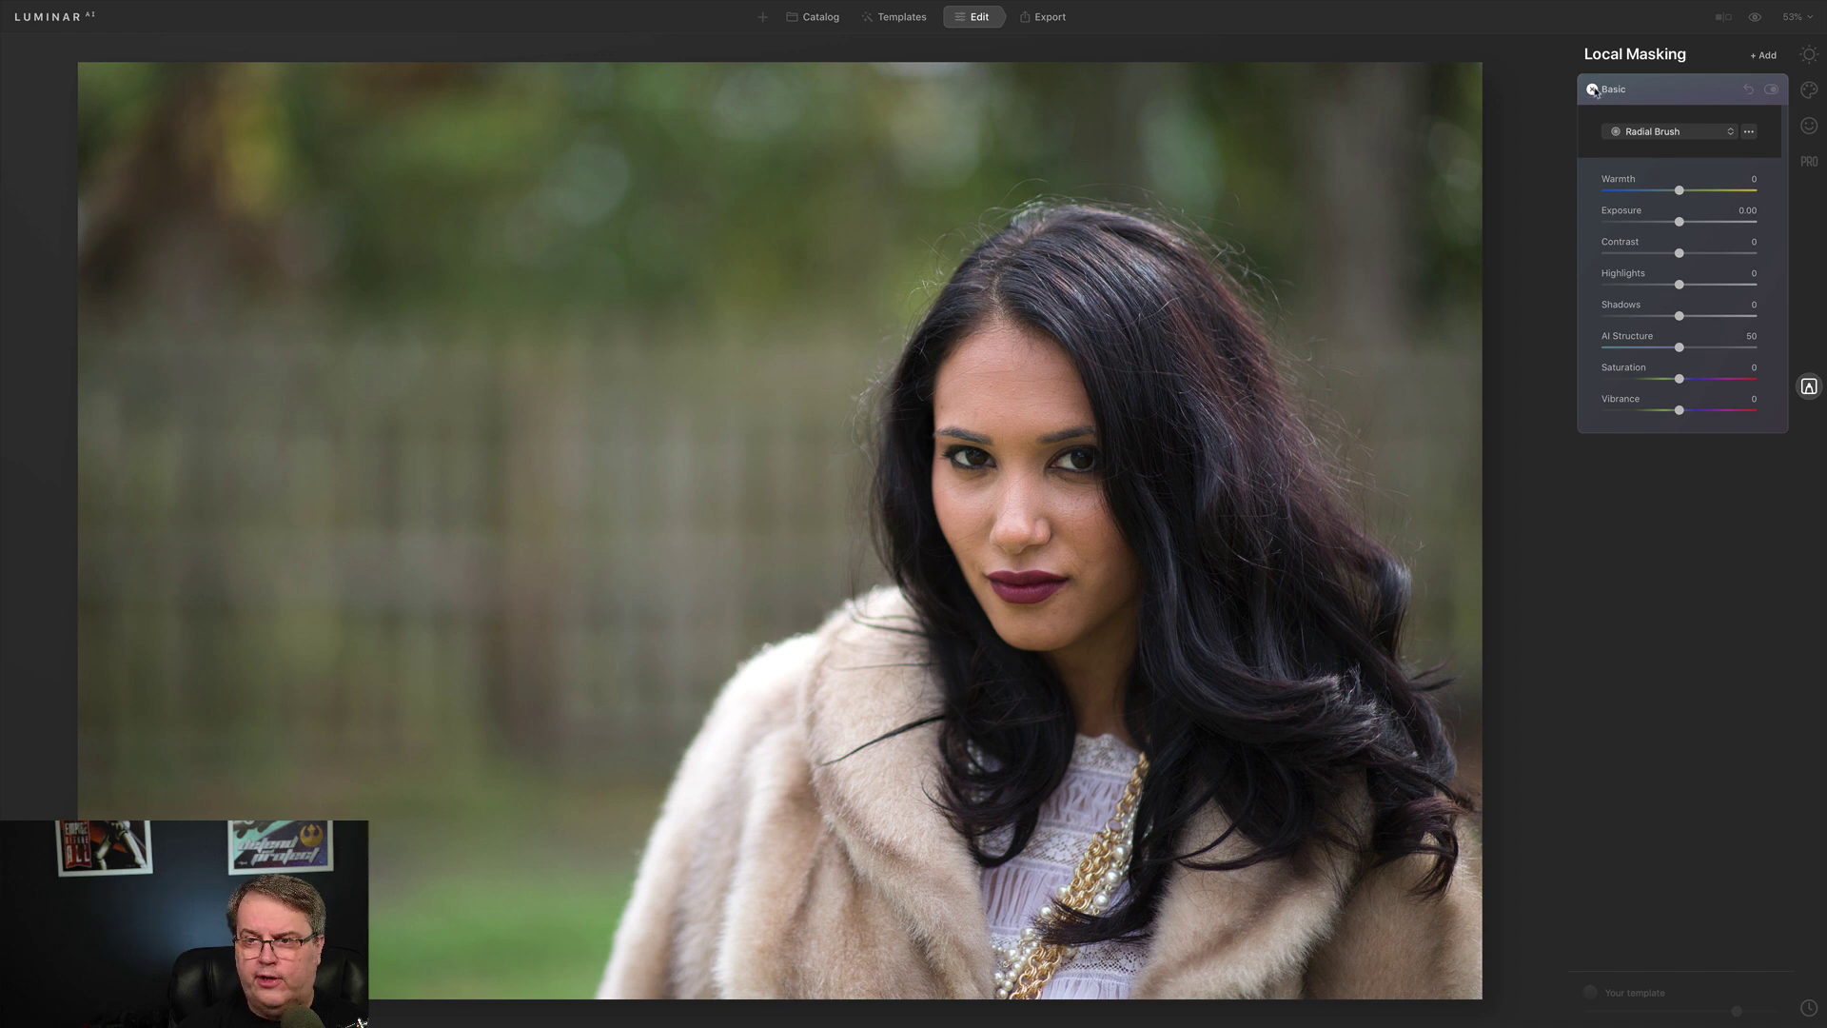
click(1592, 89)
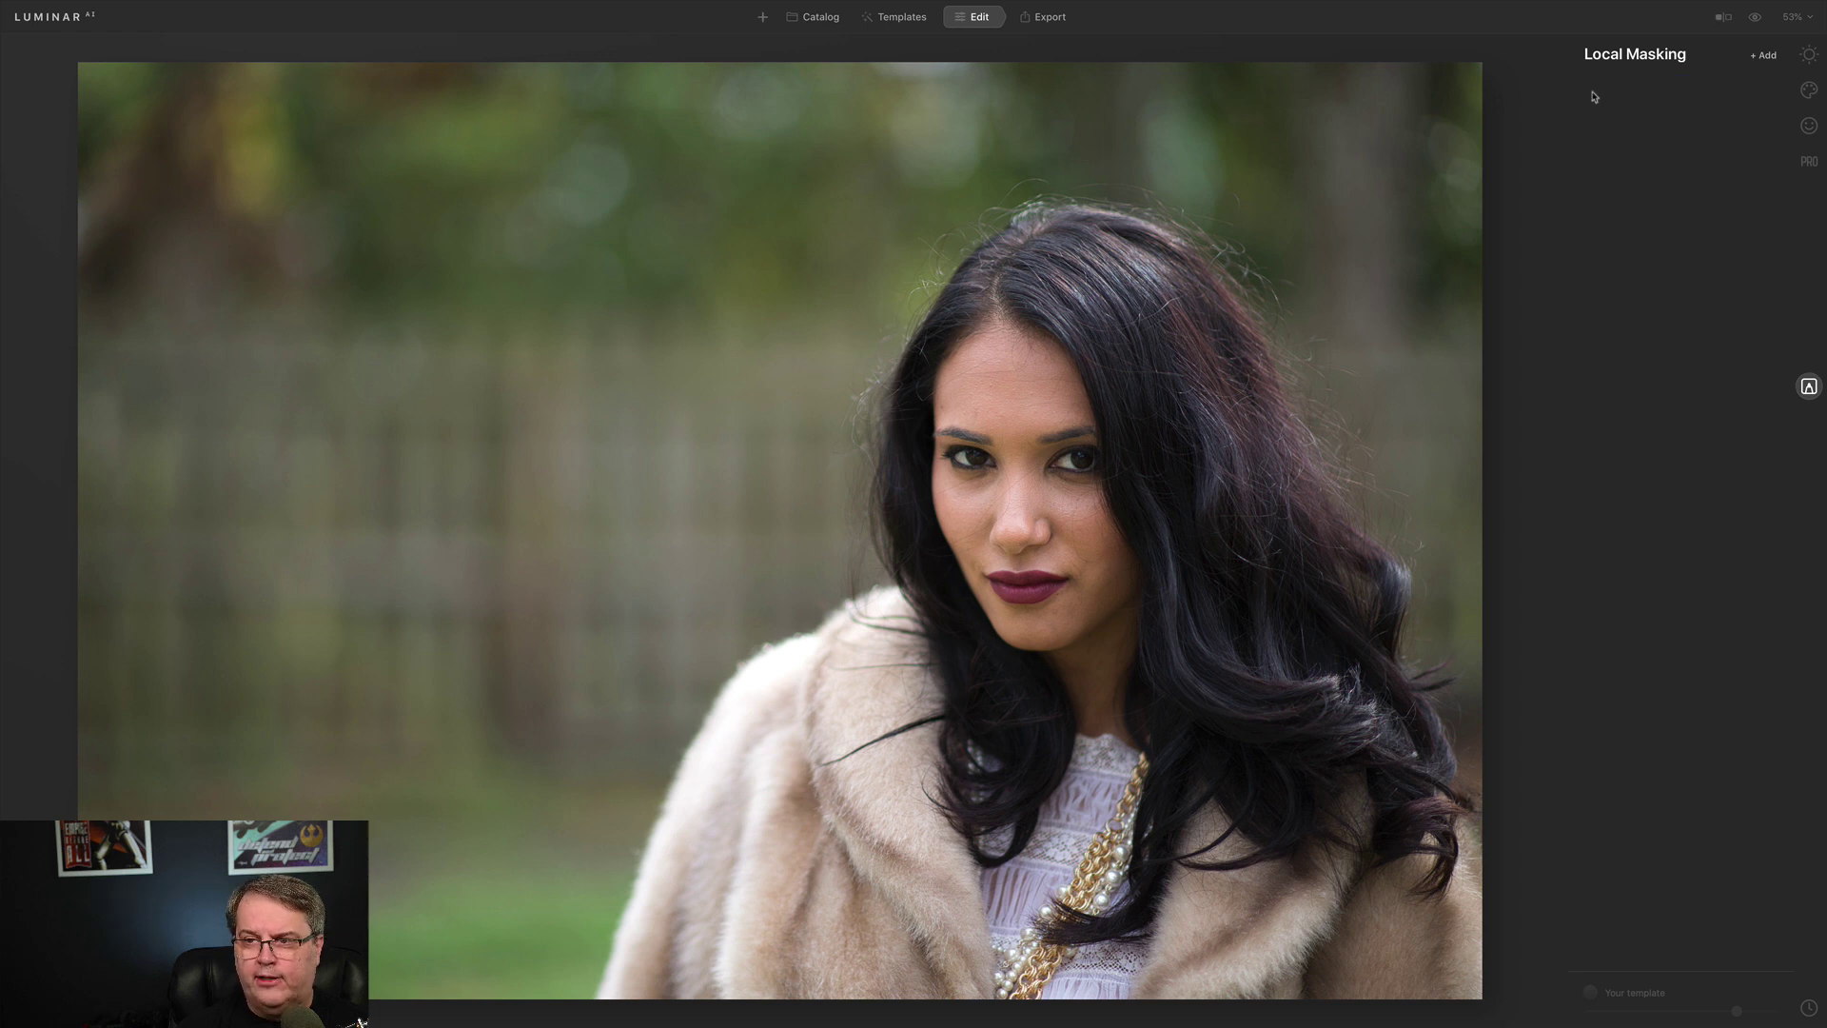
- Add a Texture local mask to the portrait and set its mask type to Radial Brush
click(1763, 58)
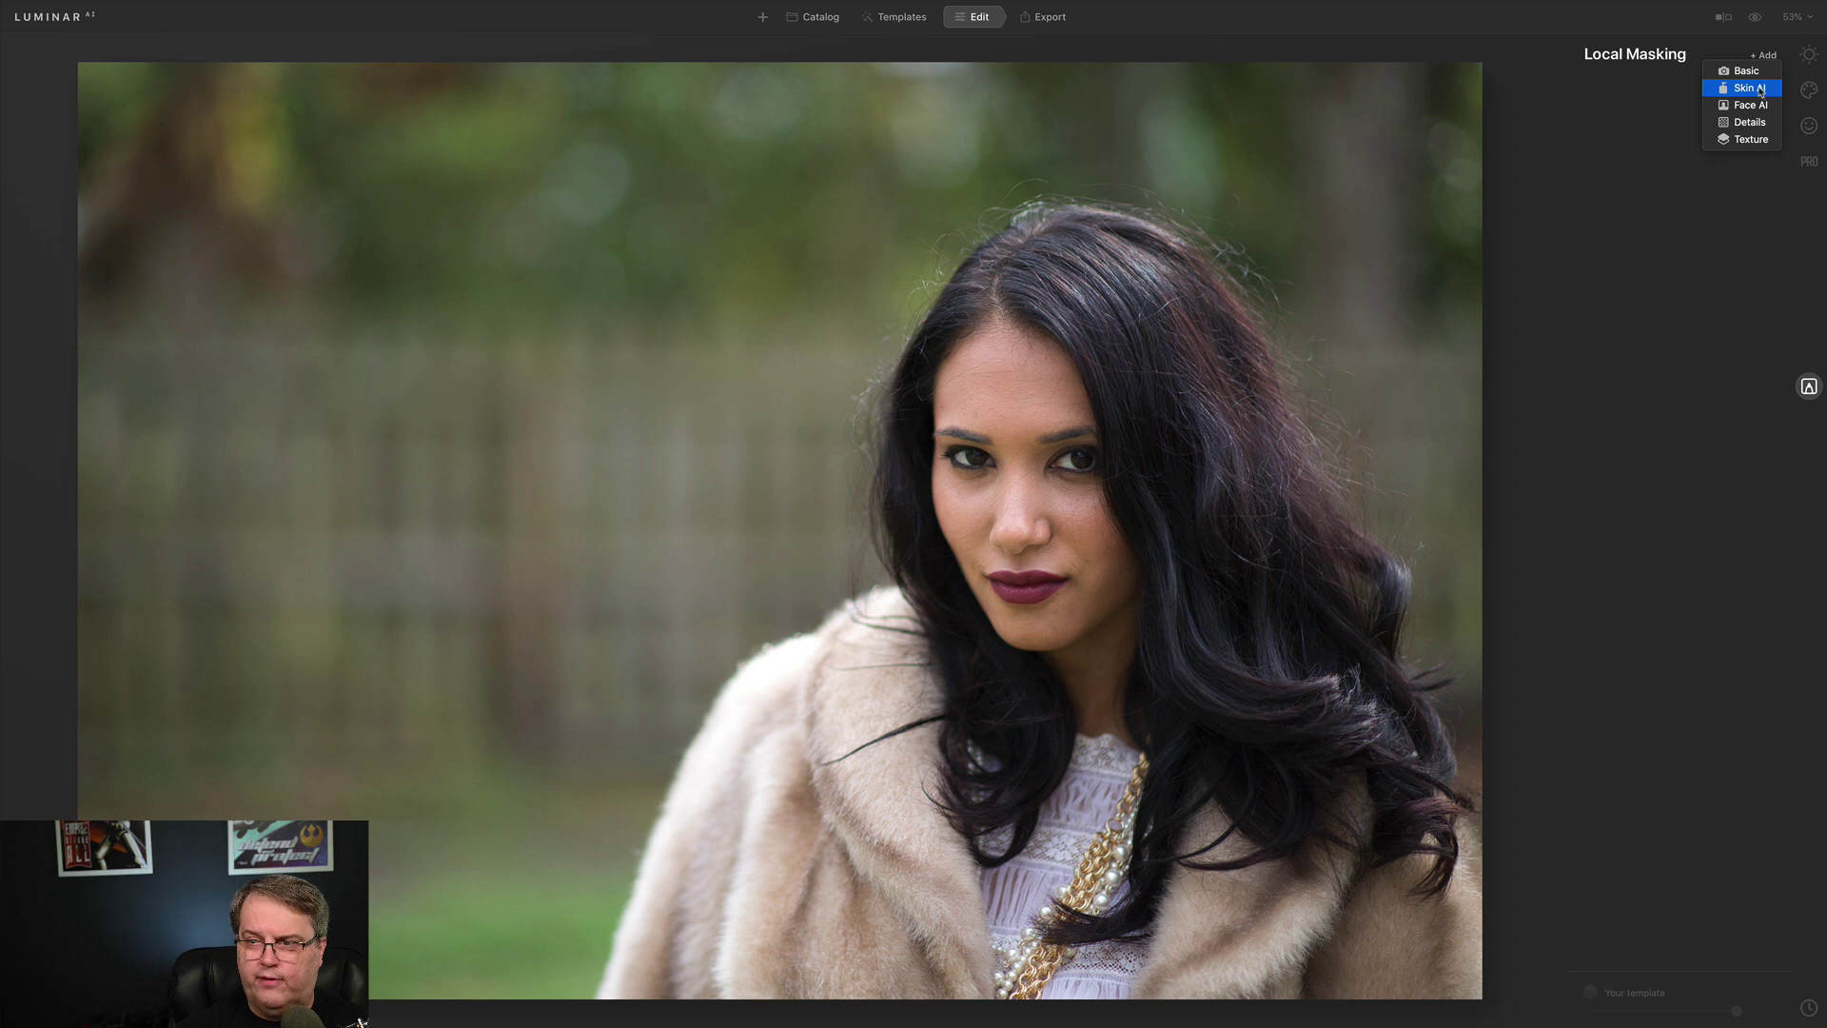
click(1745, 140)
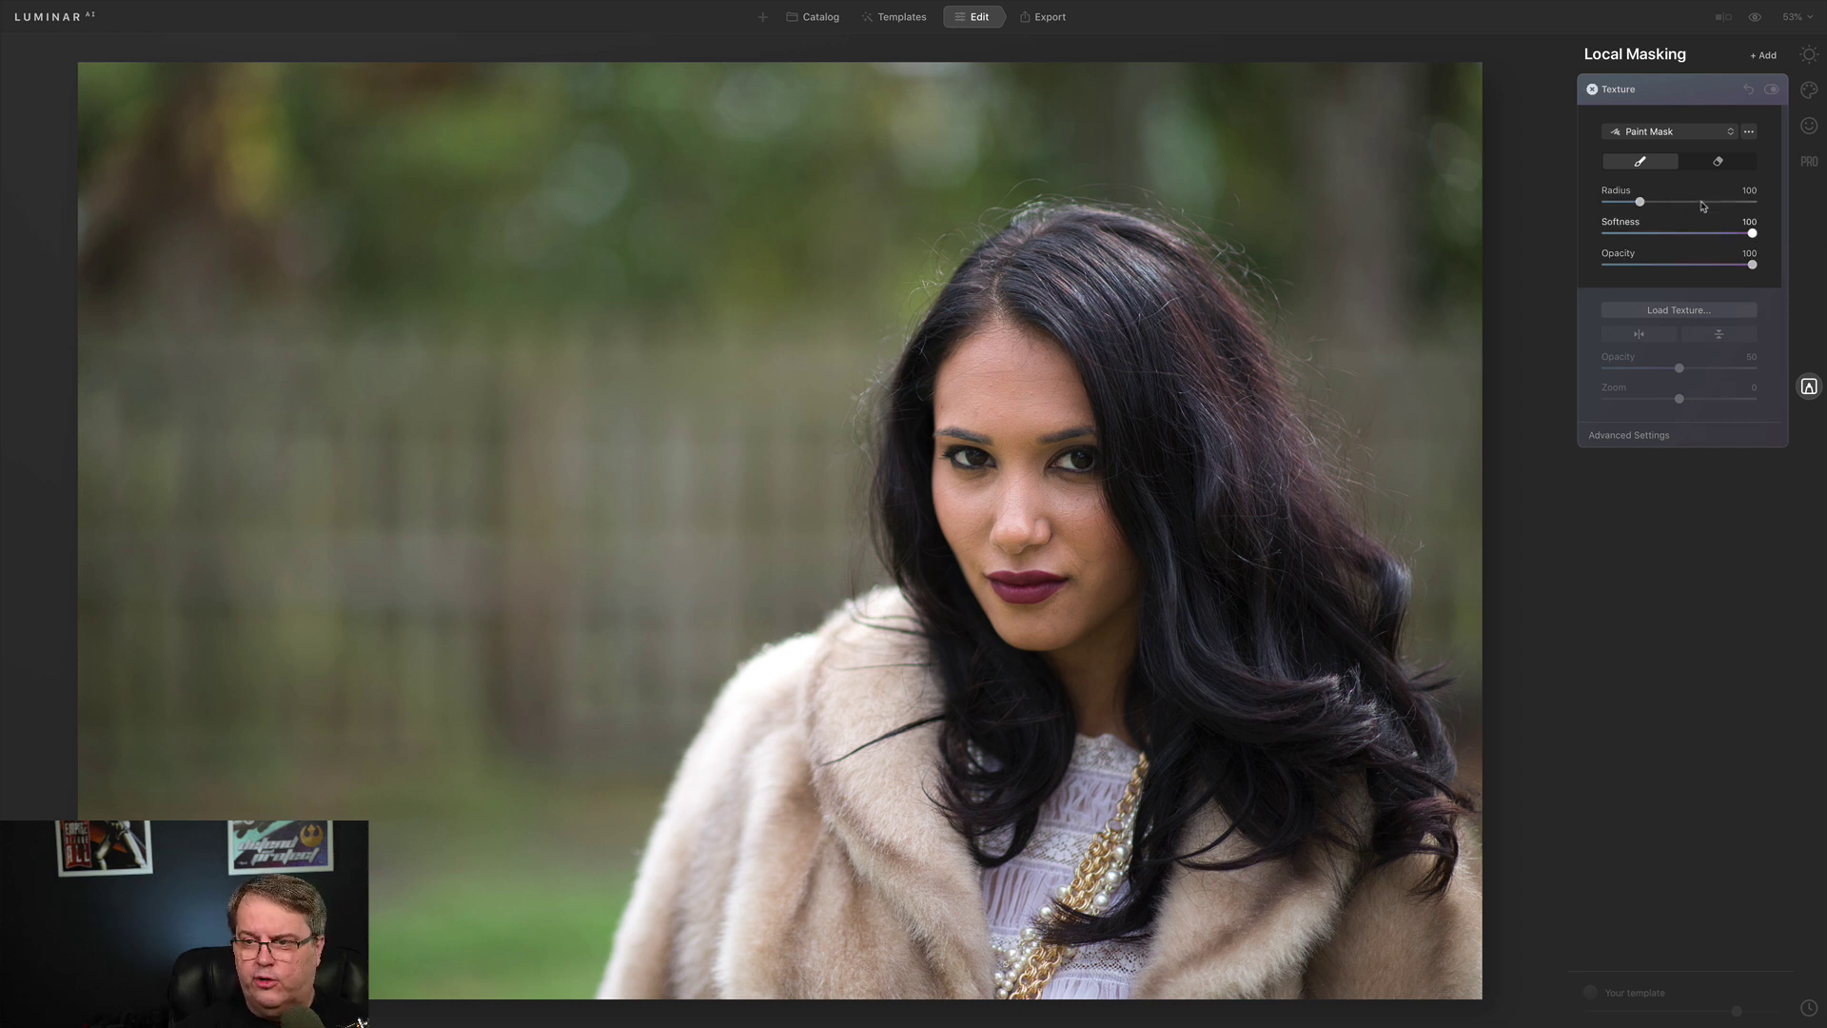
click(1668, 139)
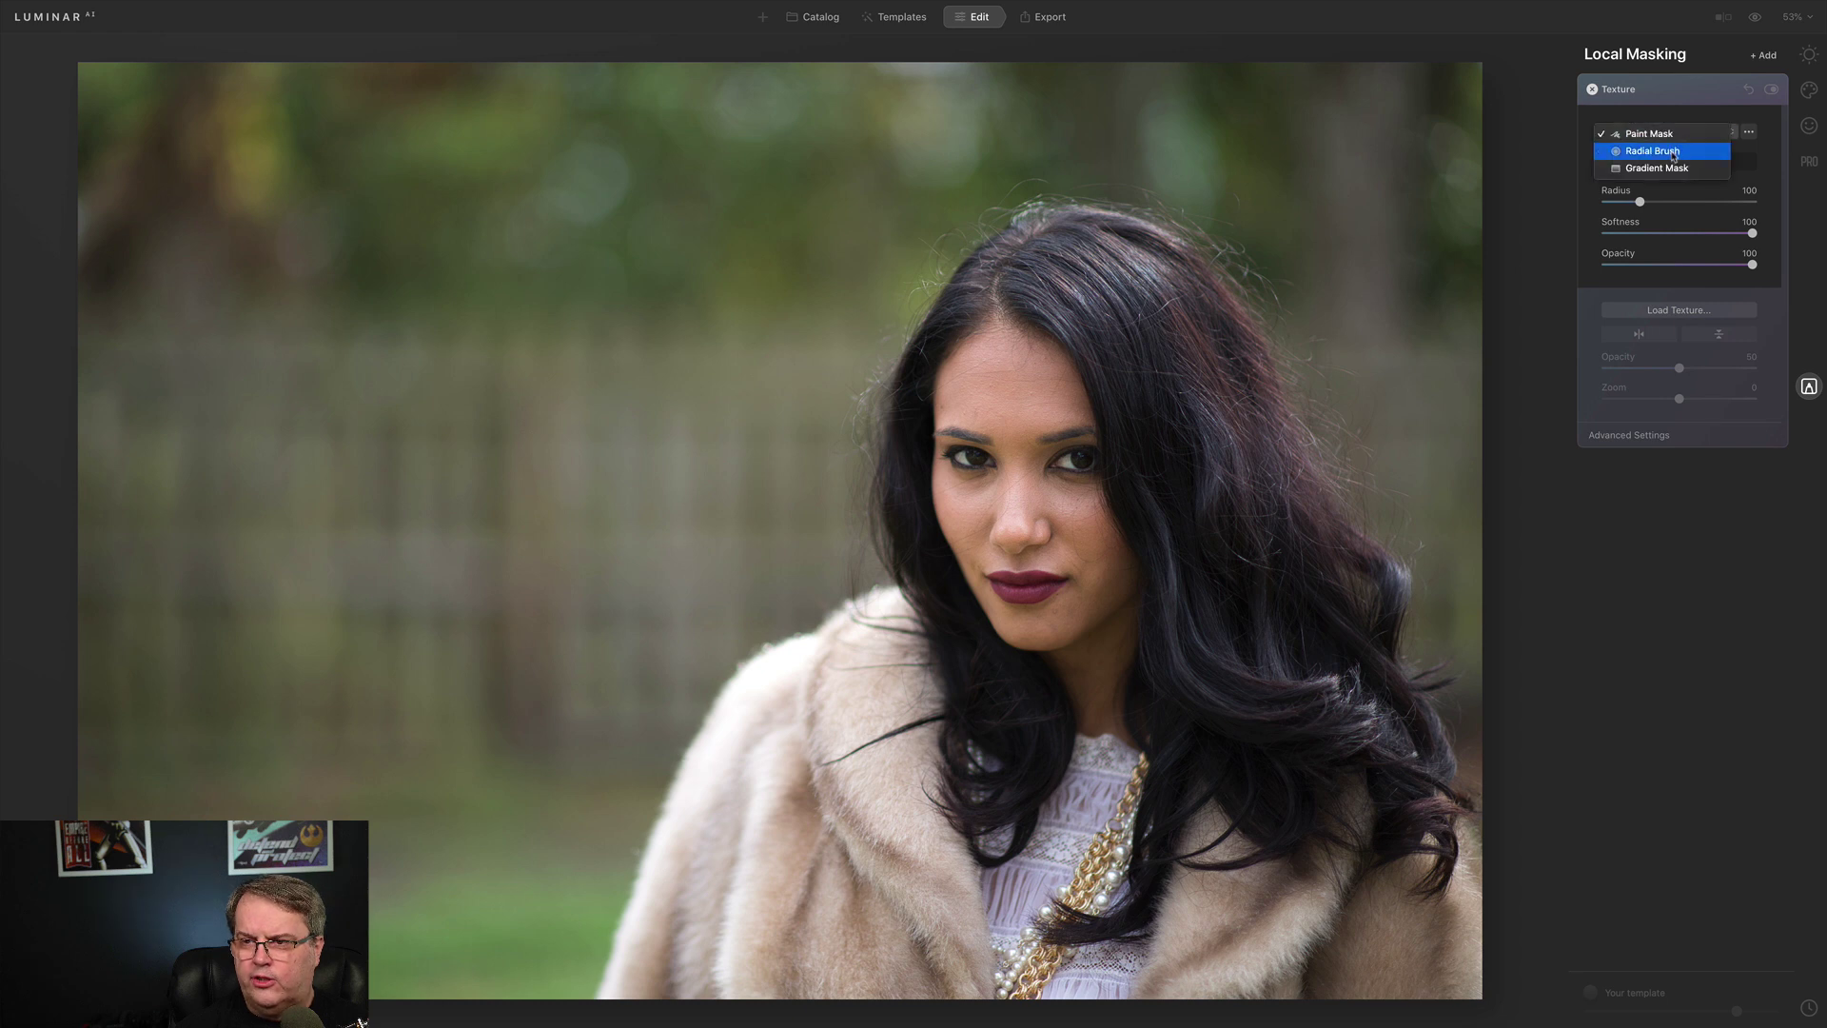
click(1674, 155)
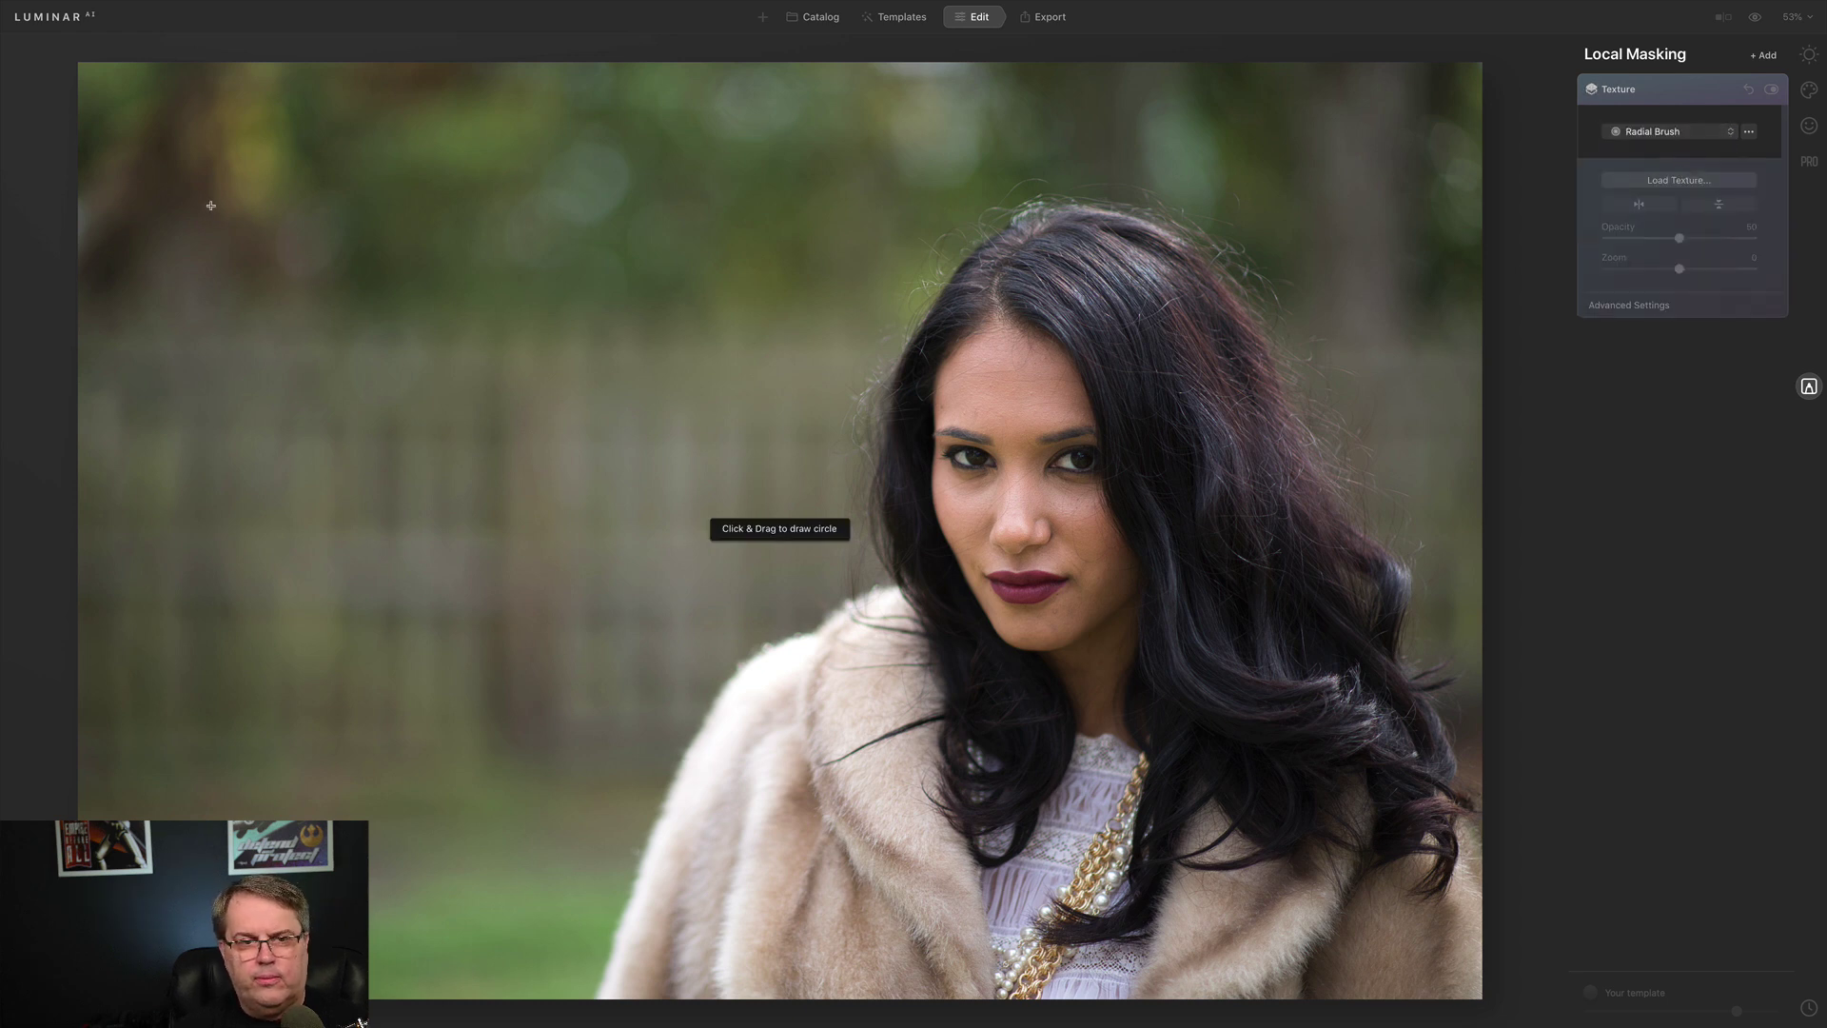
- Place a radial mask circle on the fence background beside the woman and load a grungy brown-and-teal texture into it
drag(210, 205, 216, 201)
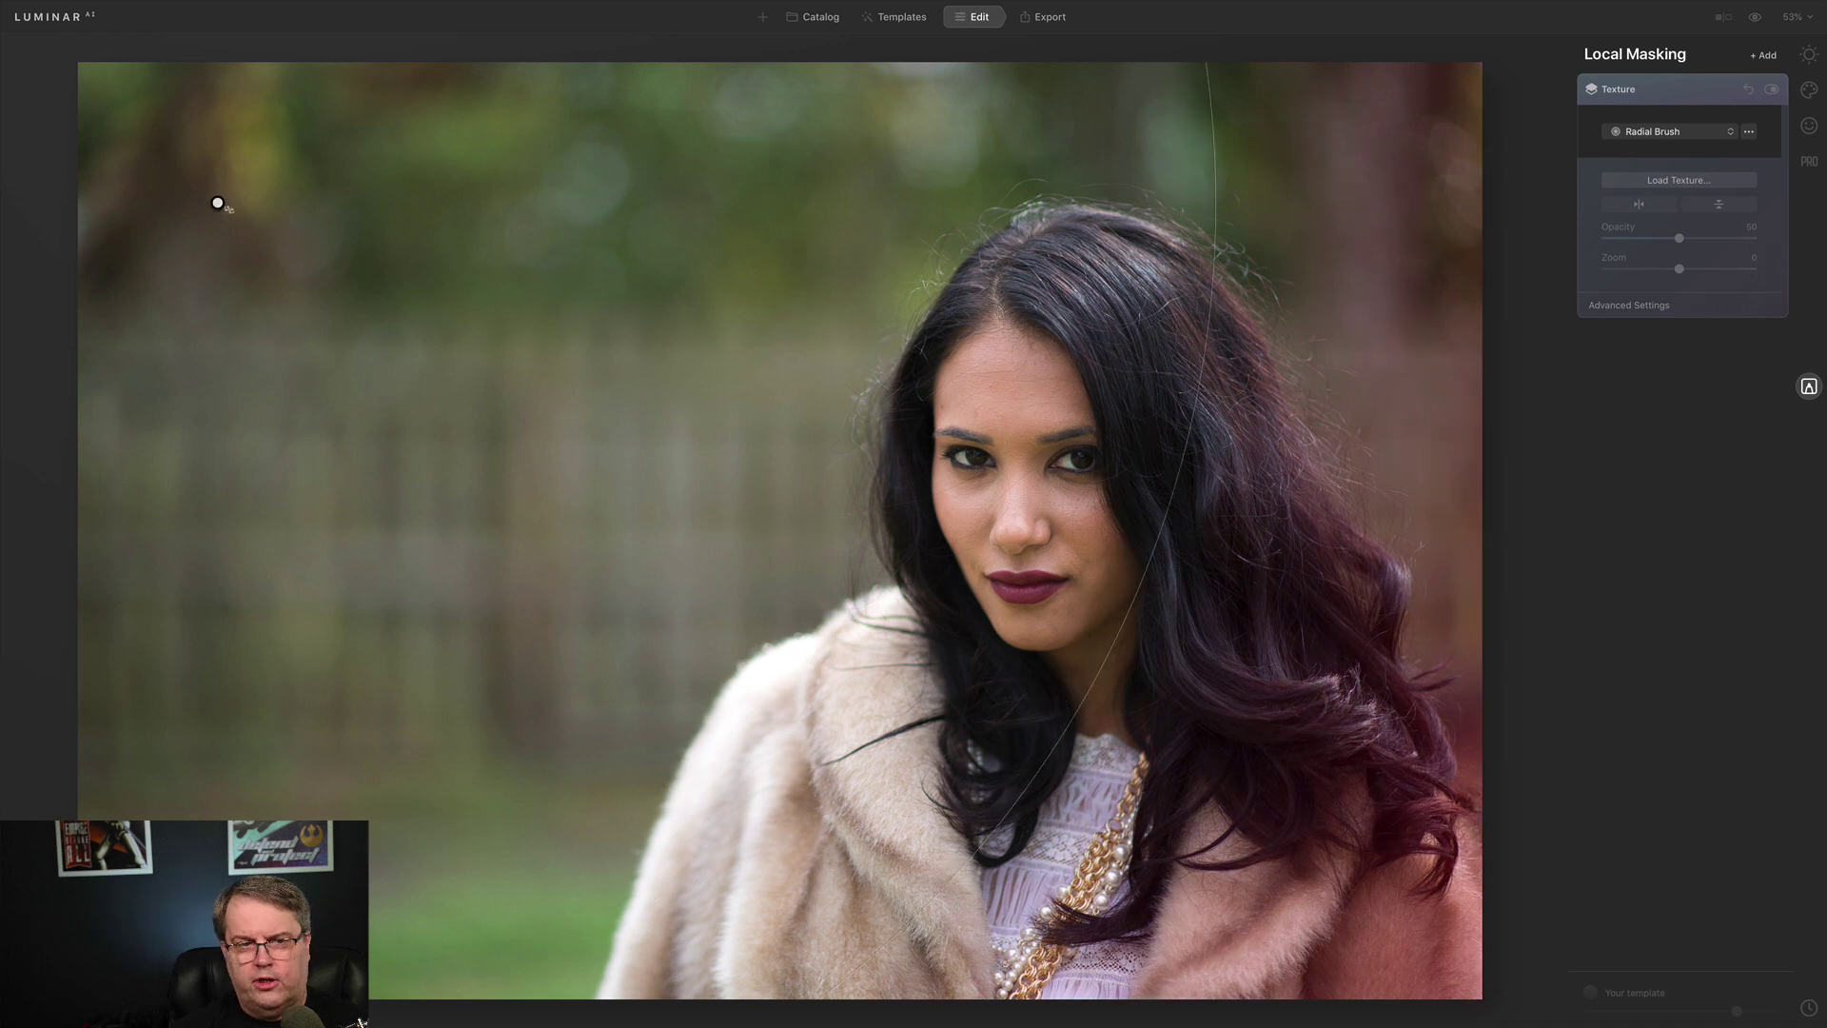
drag(216, 203, 548, 411)
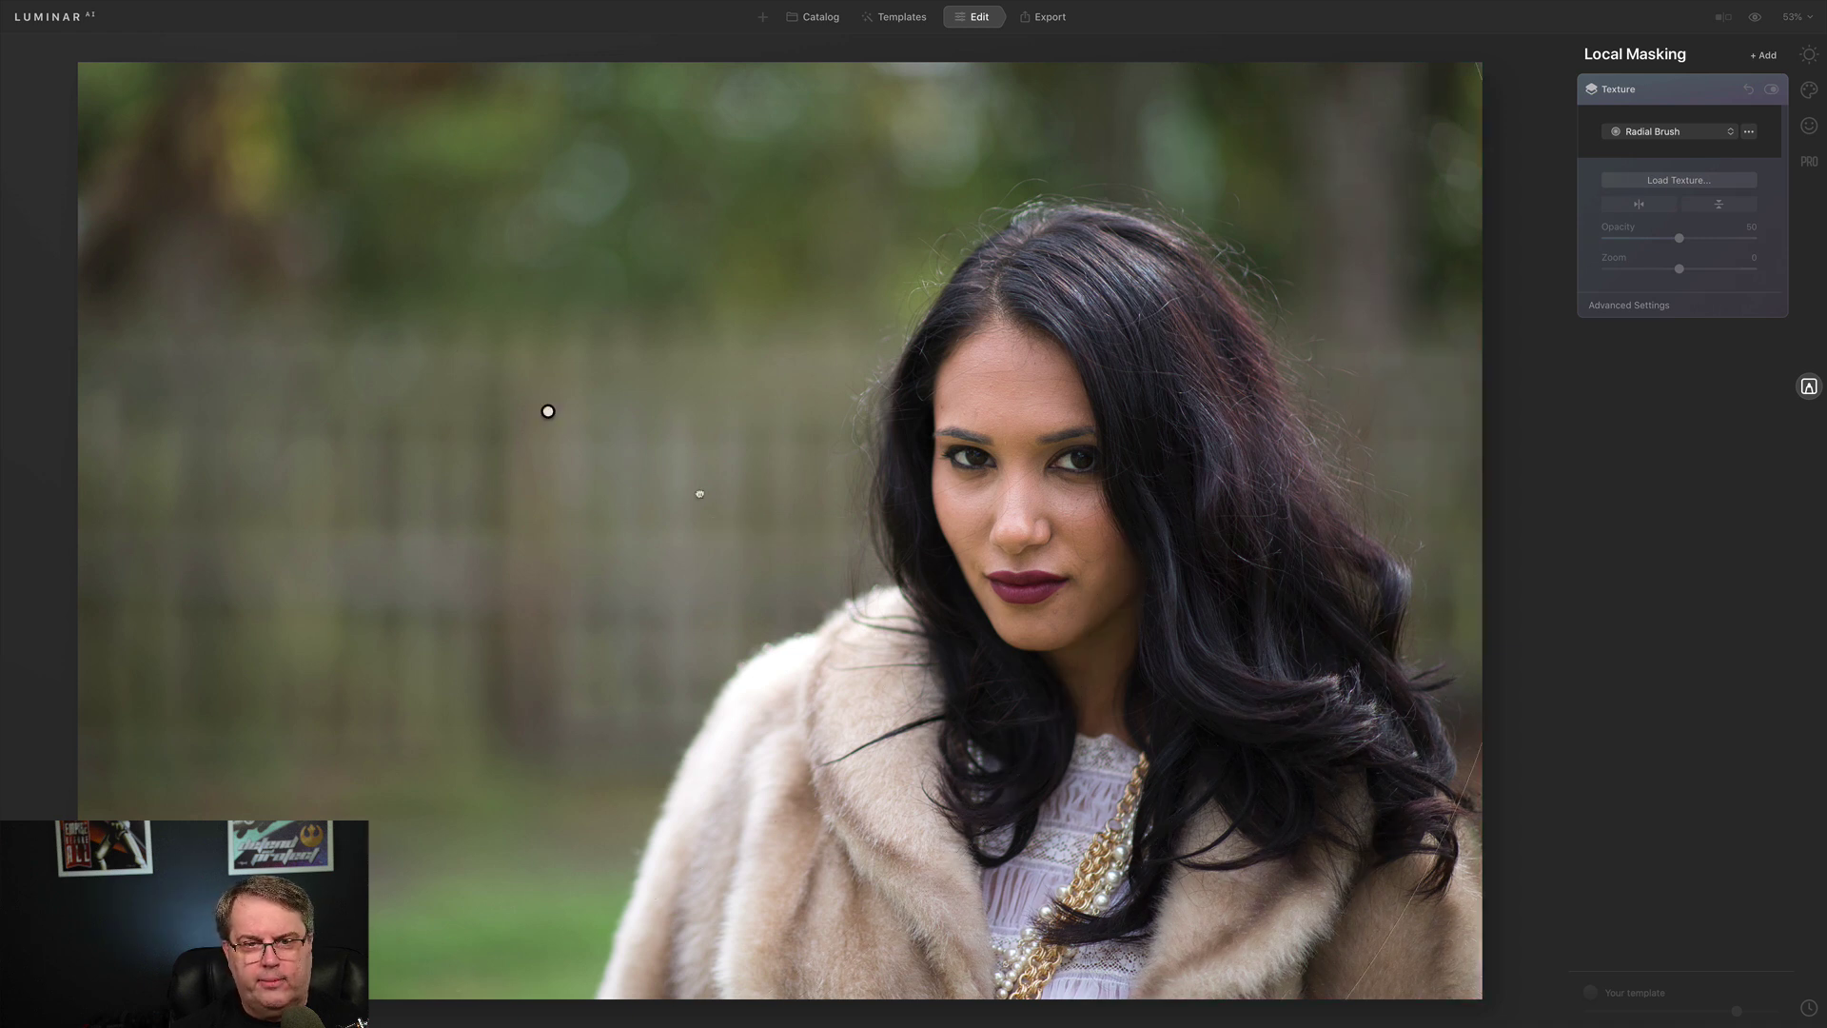
drag(699, 493, 761, 517)
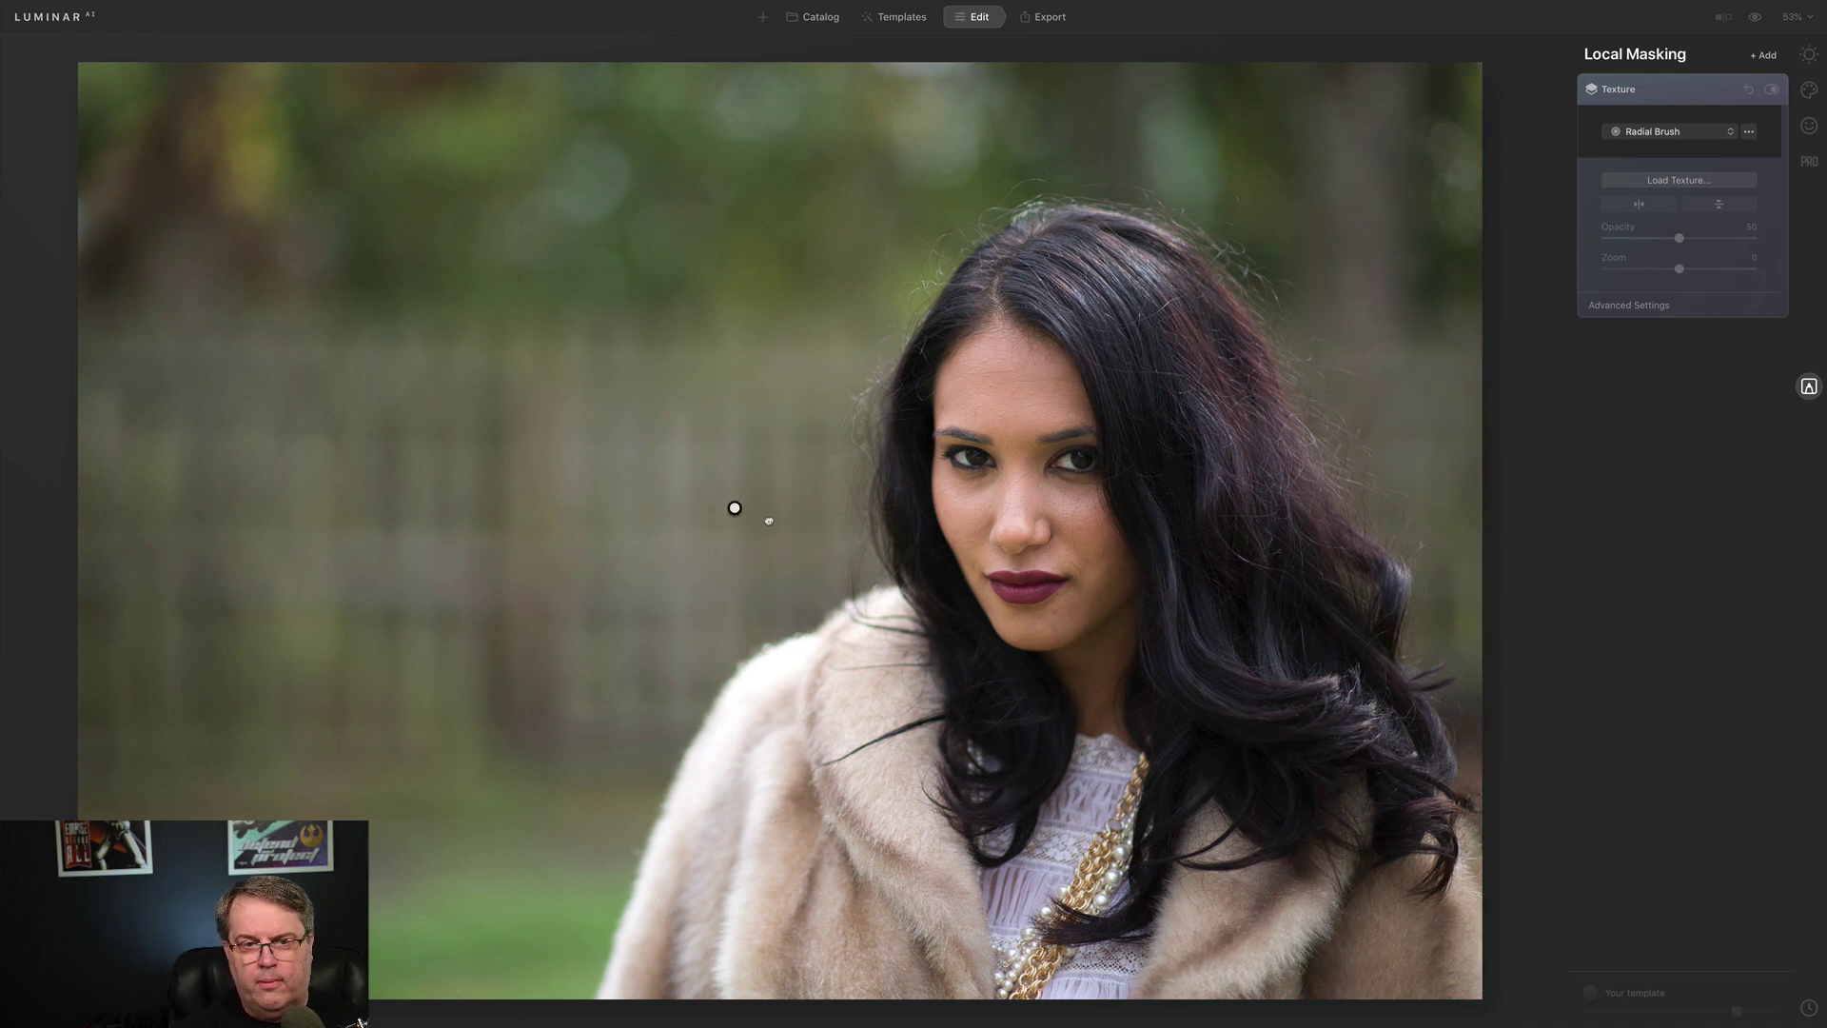
click(1677, 179)
click(1161, 482)
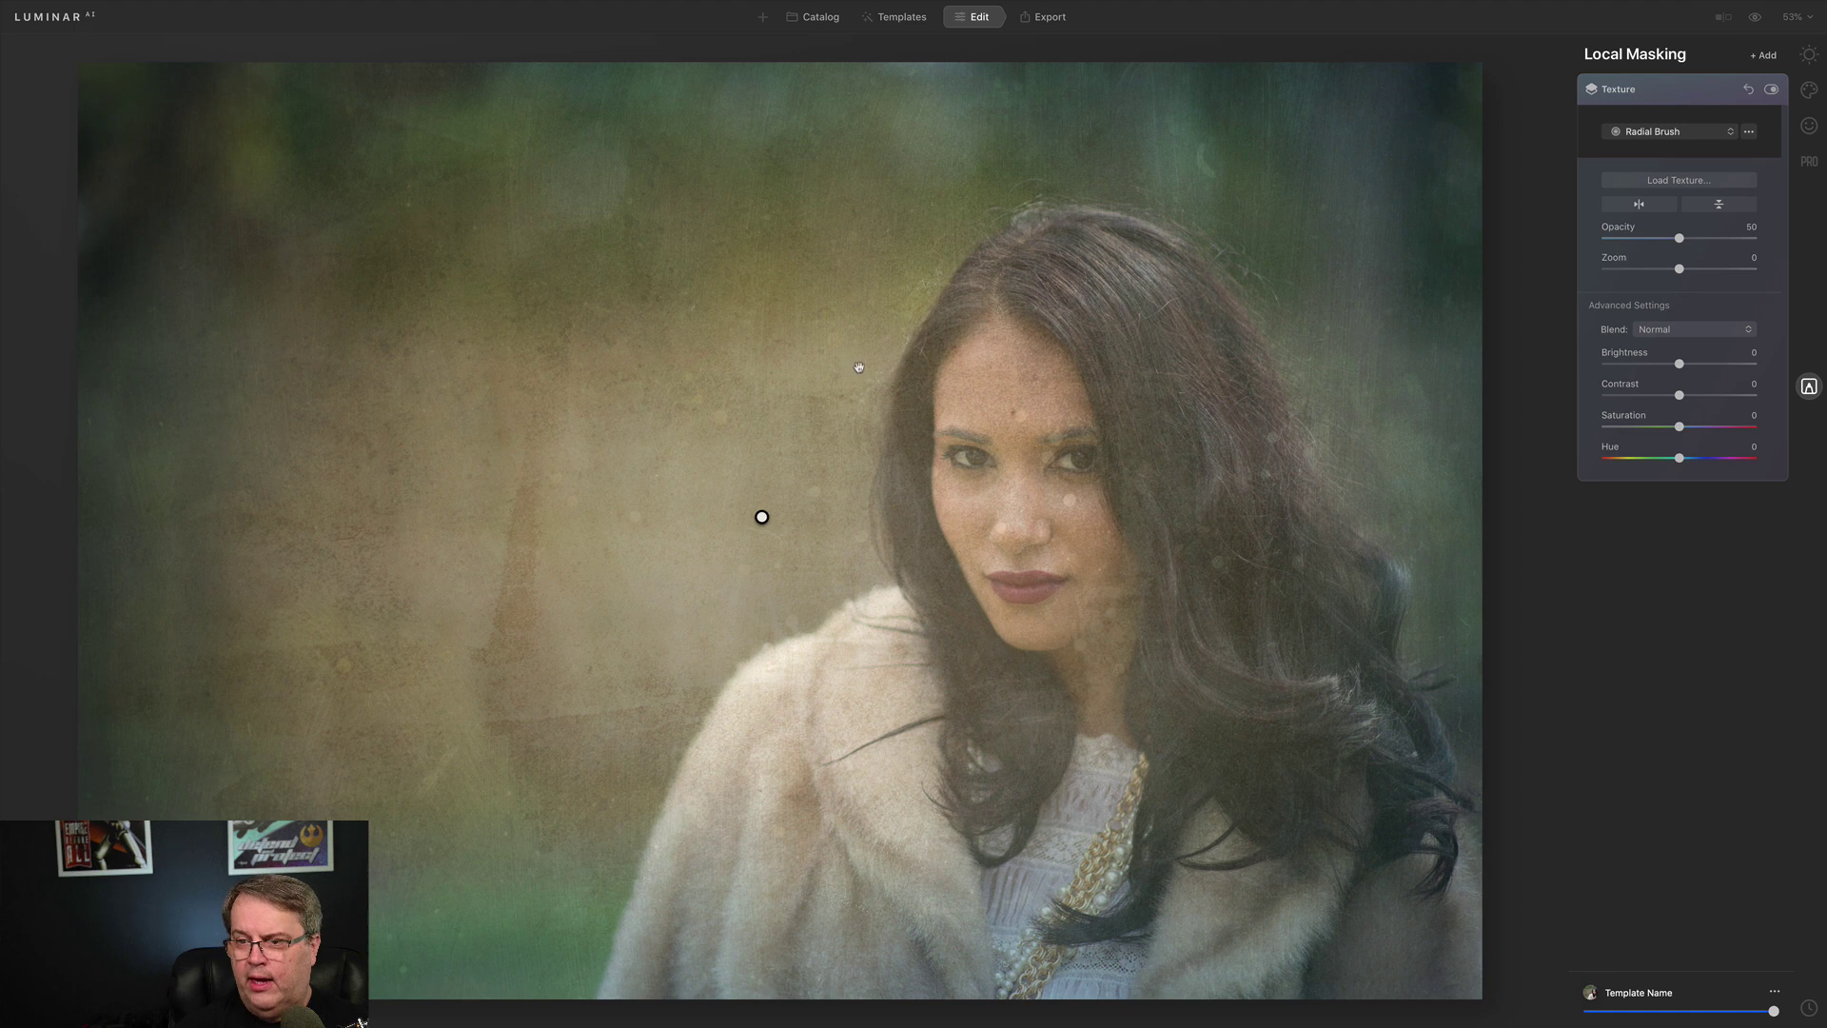
- Switch the Texture mask to Paint Mask and erase the texture from the woman's face, hair and coat with a brush radius of 160
click(1651, 133)
click(1646, 117)
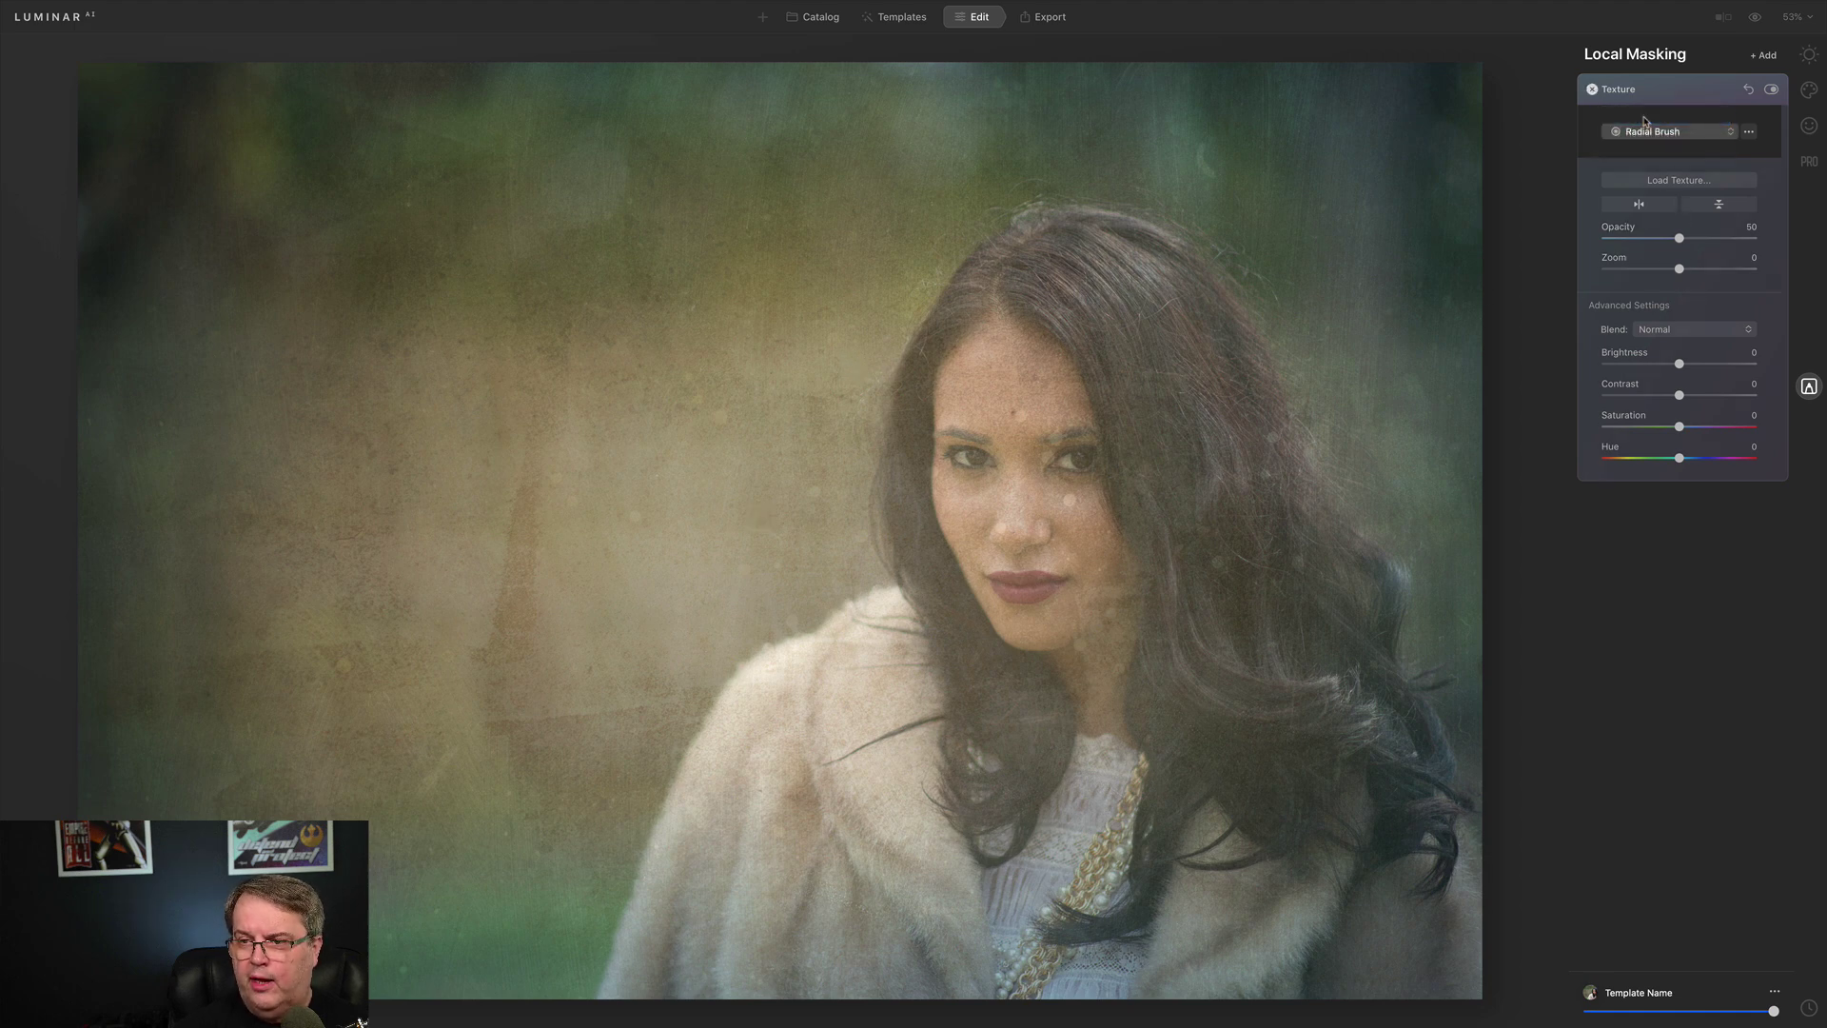
click(1719, 163)
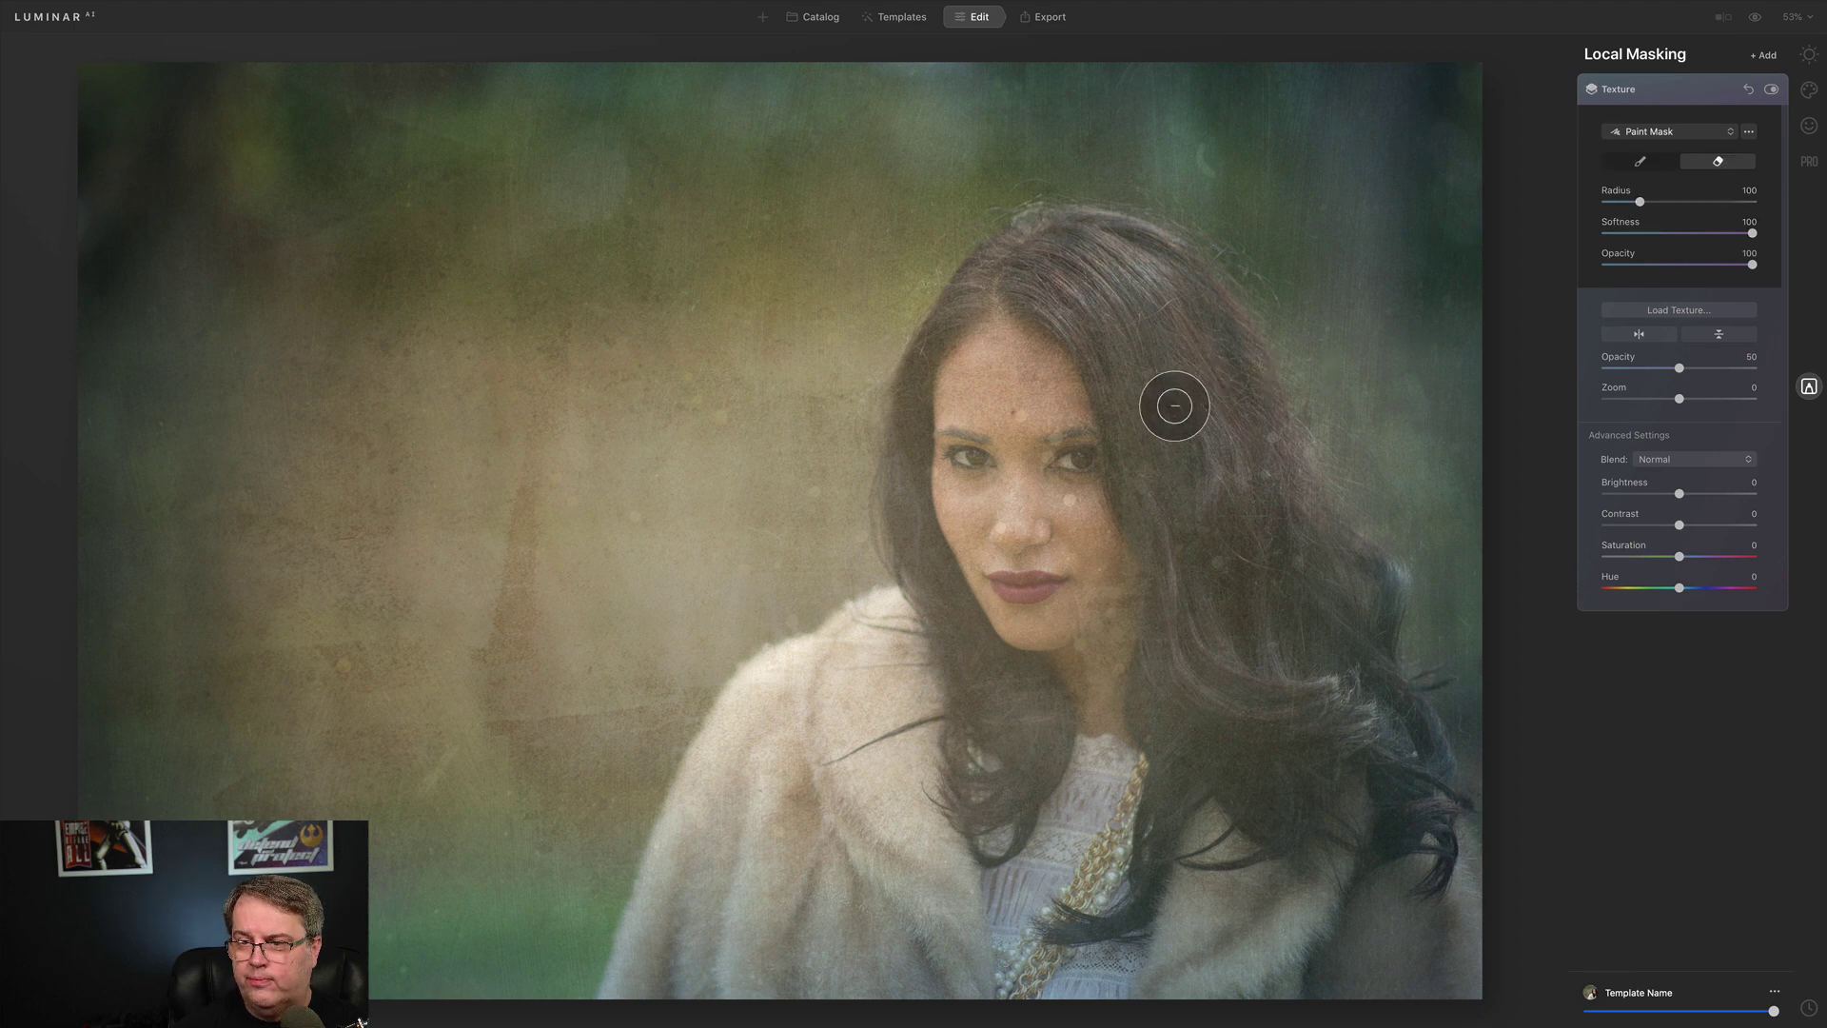
key(bracketright)
key(bracketright)
key(bracketright)
key(bracketright)
key(bracketright)
key(bracketright)
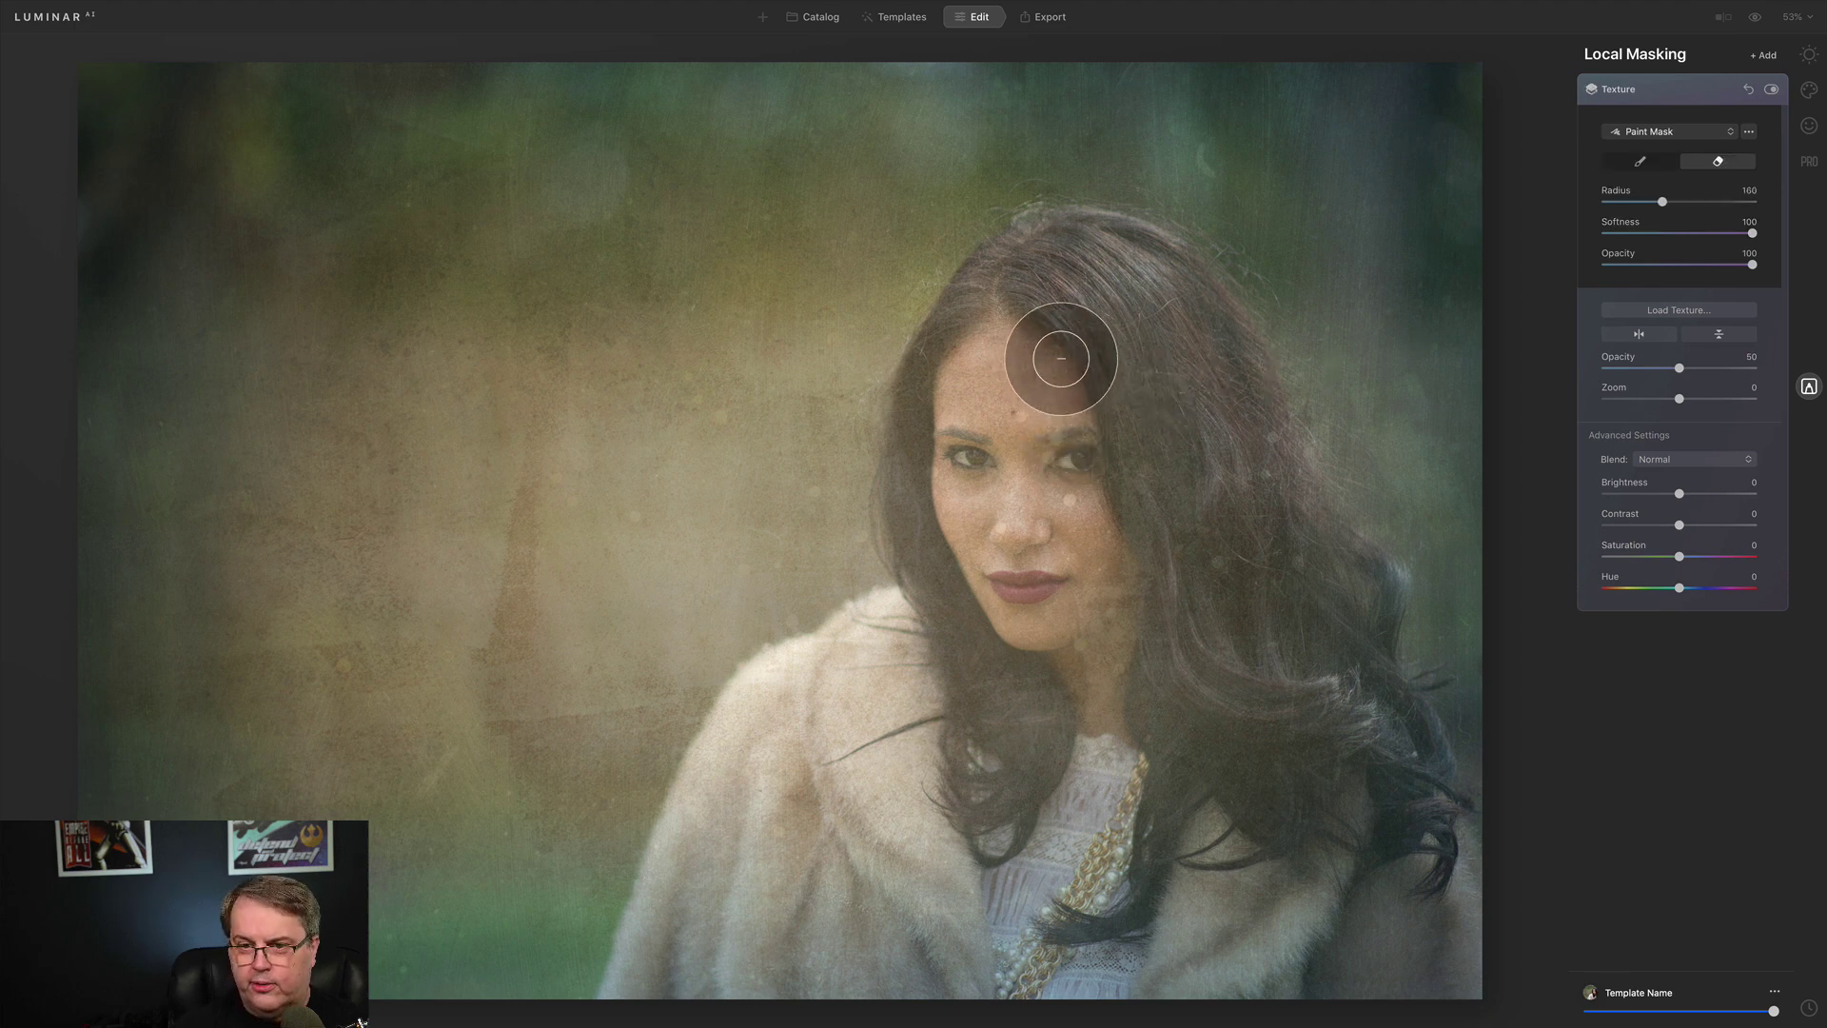
drag(1140, 320, 1199, 457)
drag(1019, 393, 1386, 962)
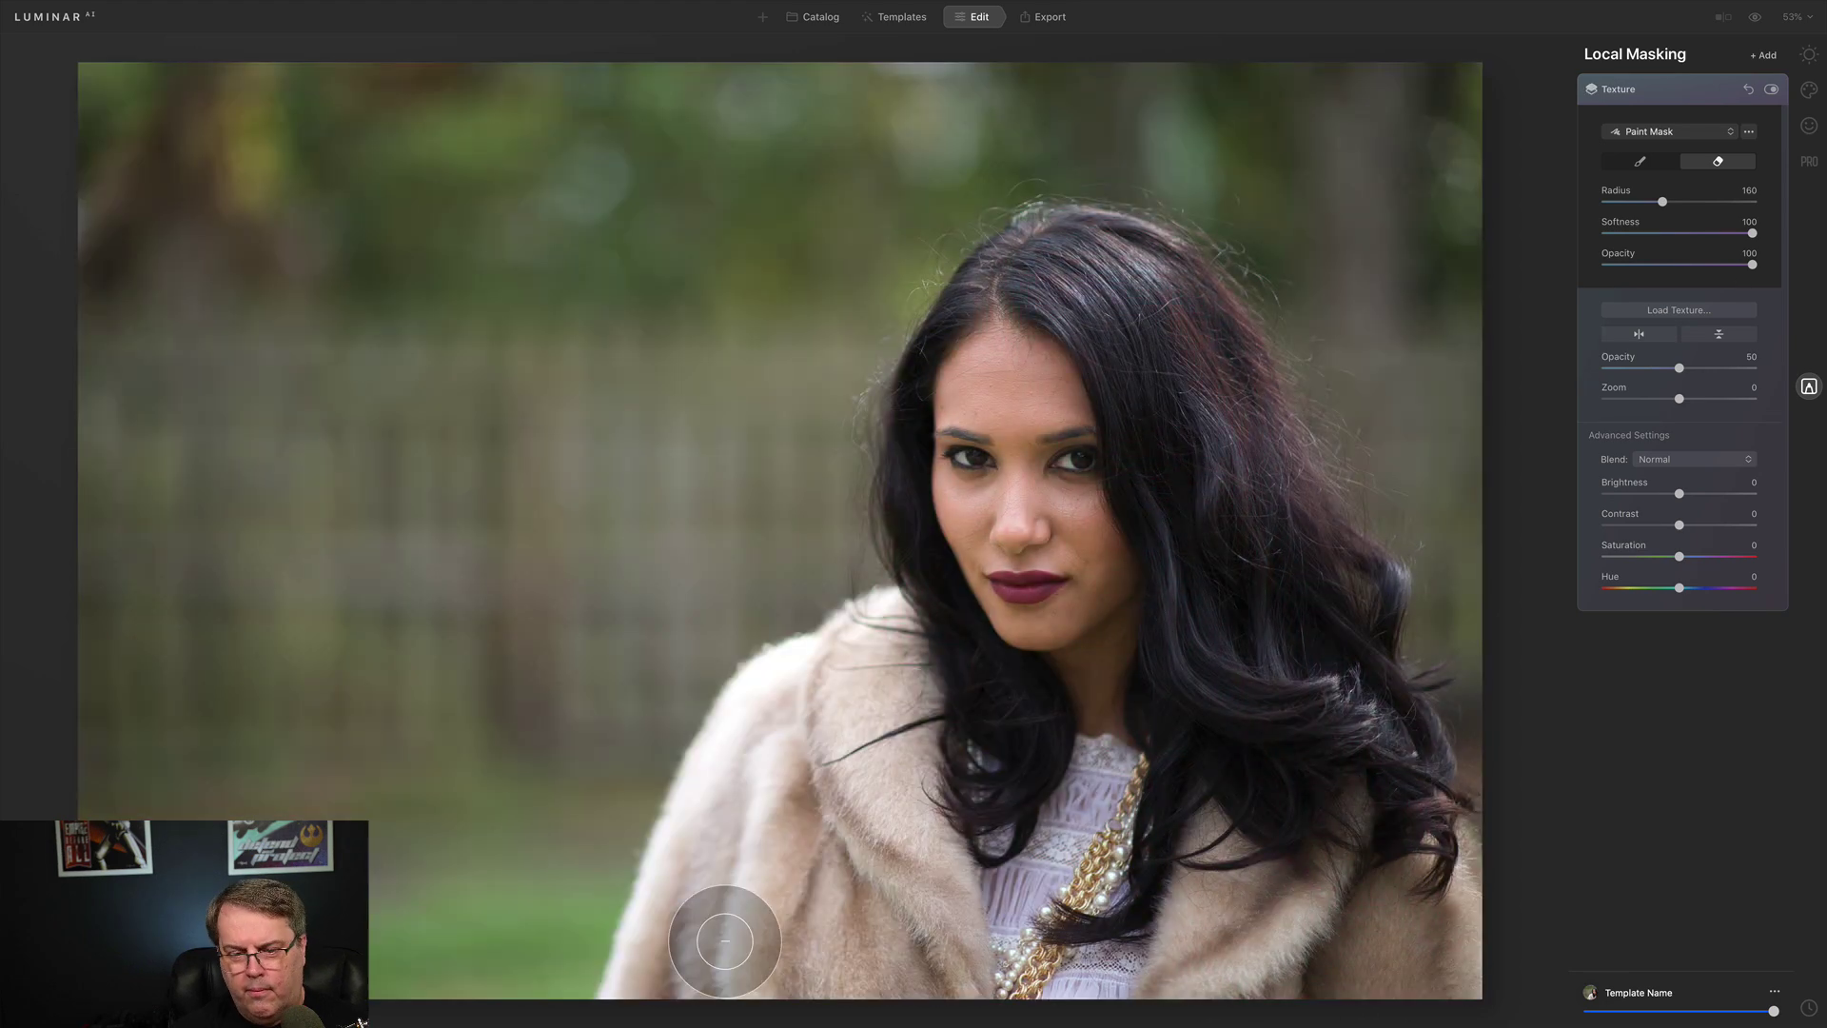
mouse_move(726, 938)
mouse_down()
mouse_move(990, 787)
mouse_move(772, 756)
mouse_move(1374, 734)
mouse_move(1399, 844)
mouse_up()
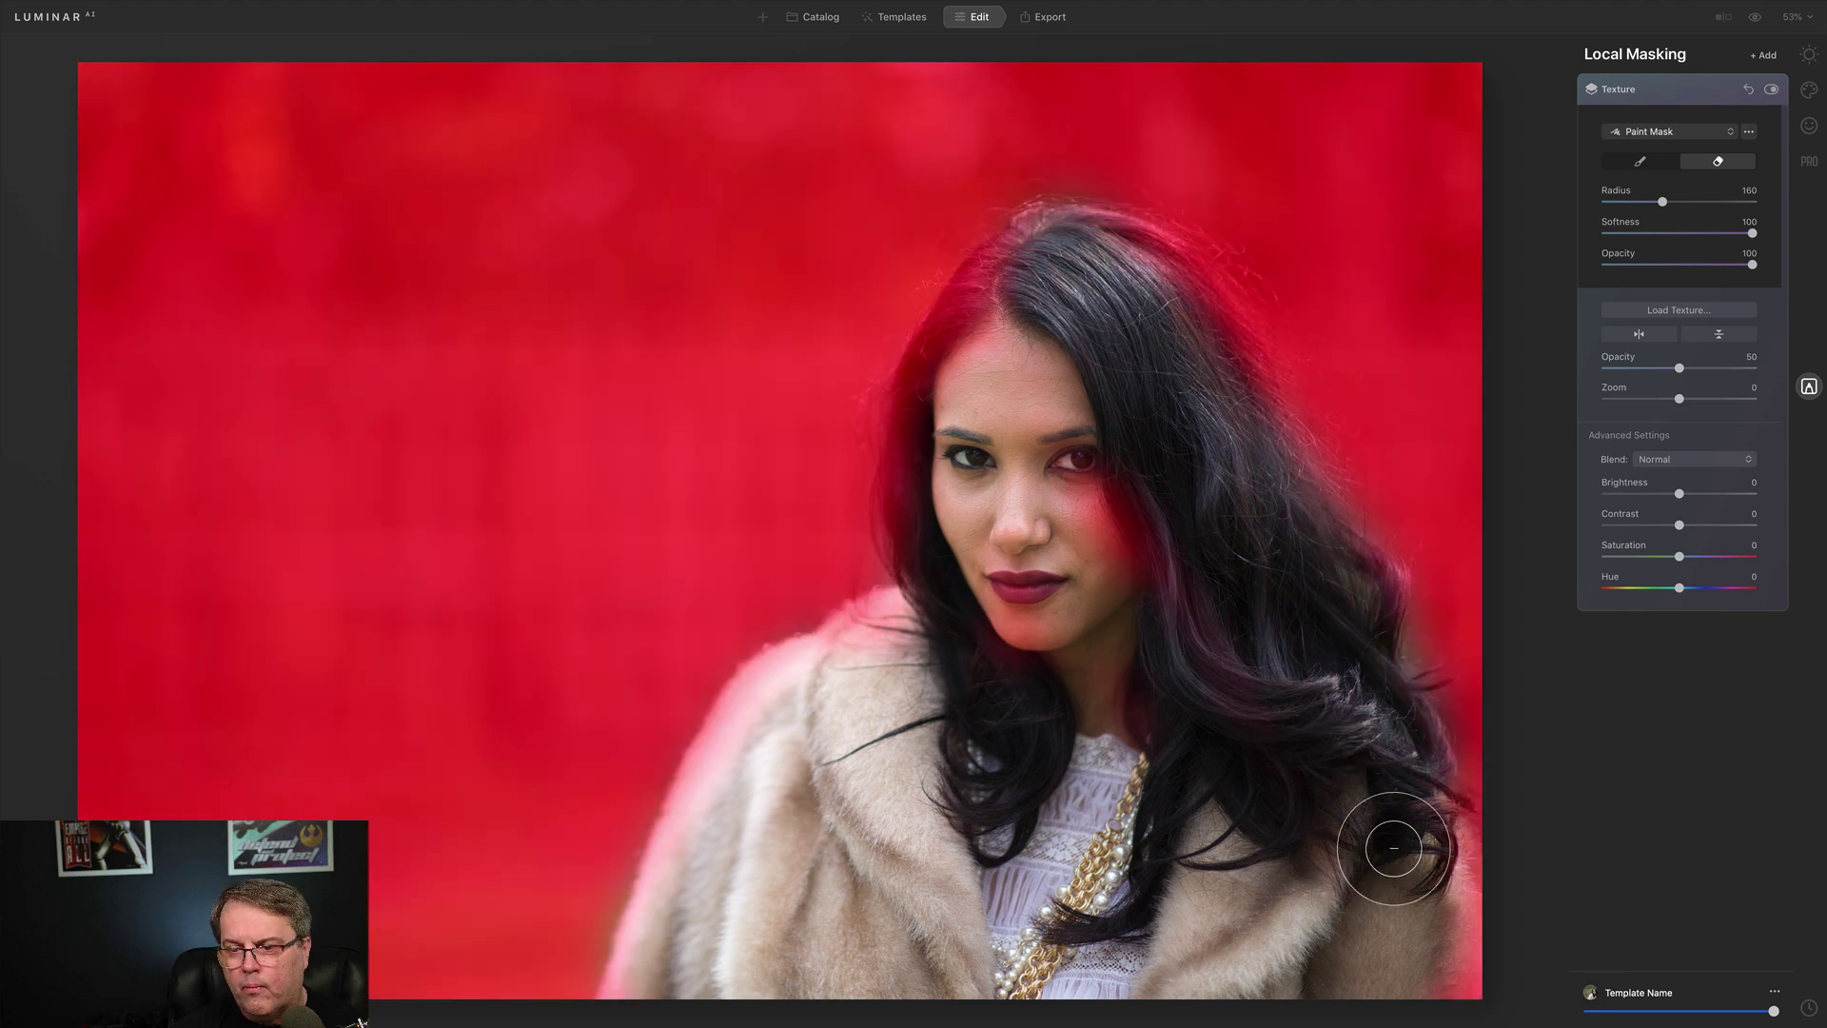
- Set the texture's opacity to 100 and erase its remains along the coat and hair edges with a brush radius of 88
key(bracketleft)
key(bracketleft)
key(bracketleft)
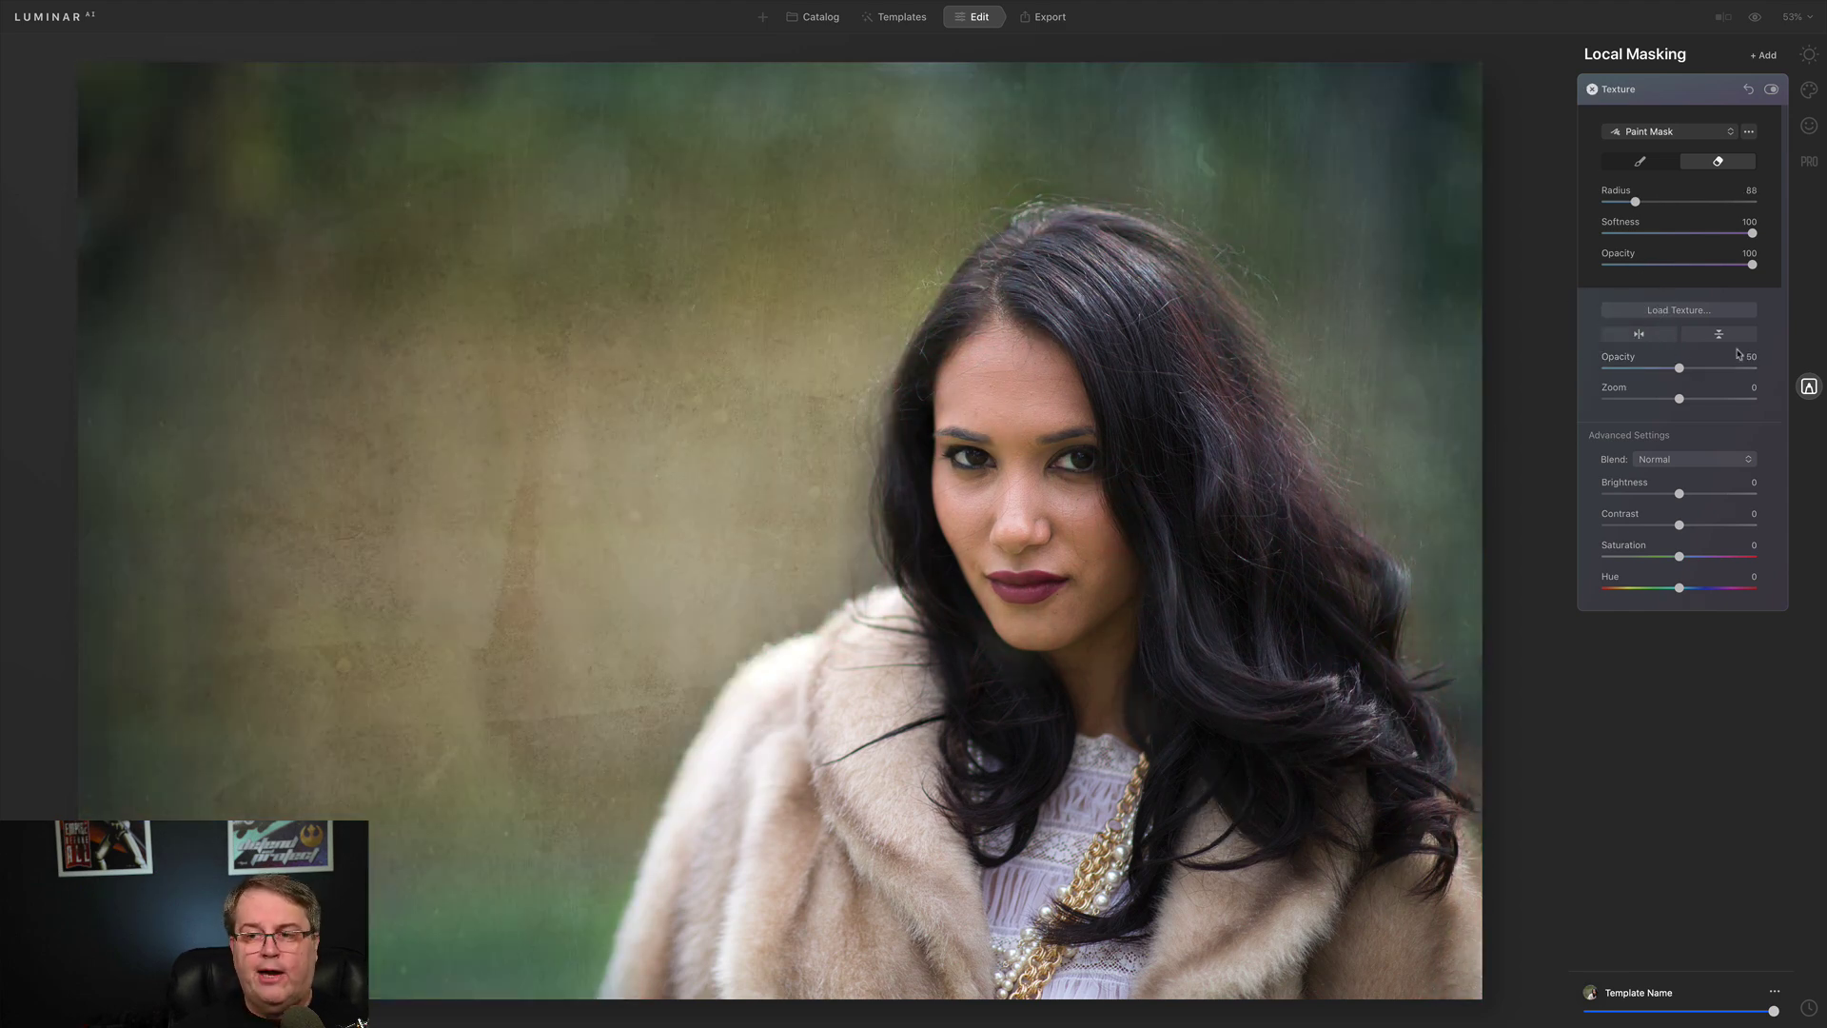
drag(1683, 369, 1805, 361)
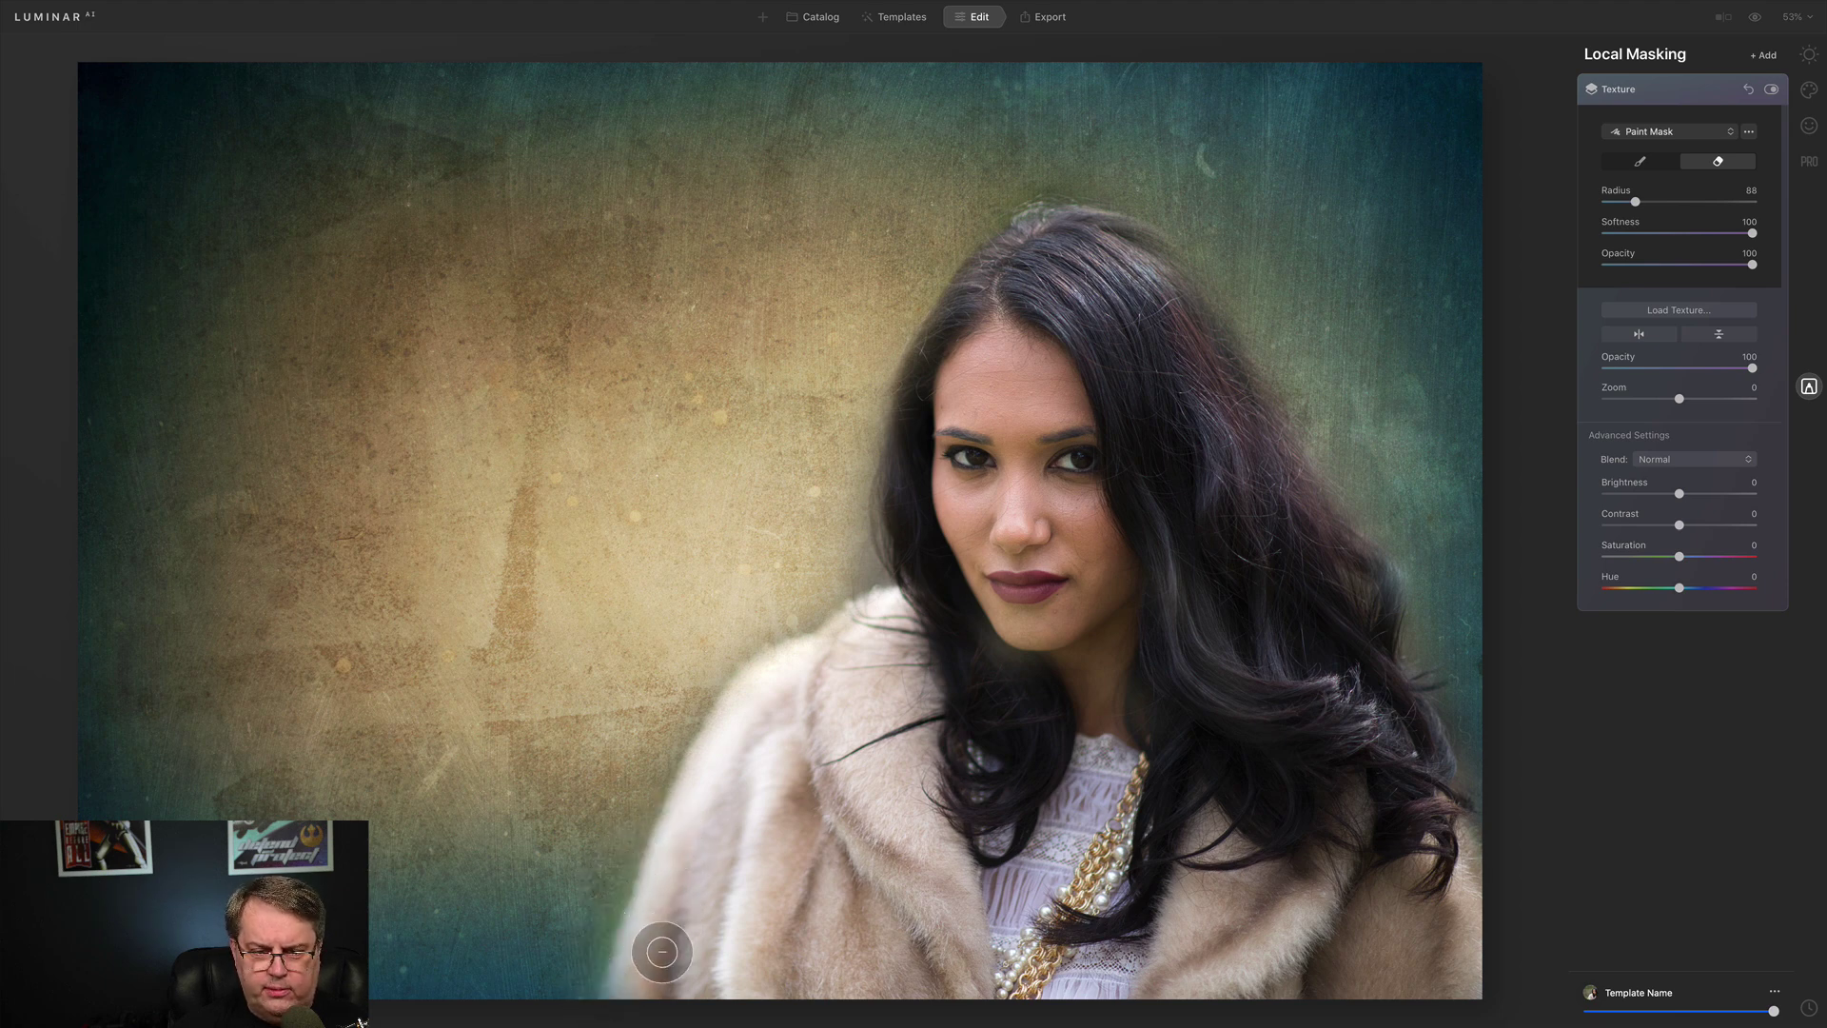
mouse_move(638, 987)
mouse_down()
mouse_move(718, 771)
mouse_move(775, 701)
mouse_move(886, 640)
mouse_move(852, 637)
mouse_move(1046, 654)
mouse_up()
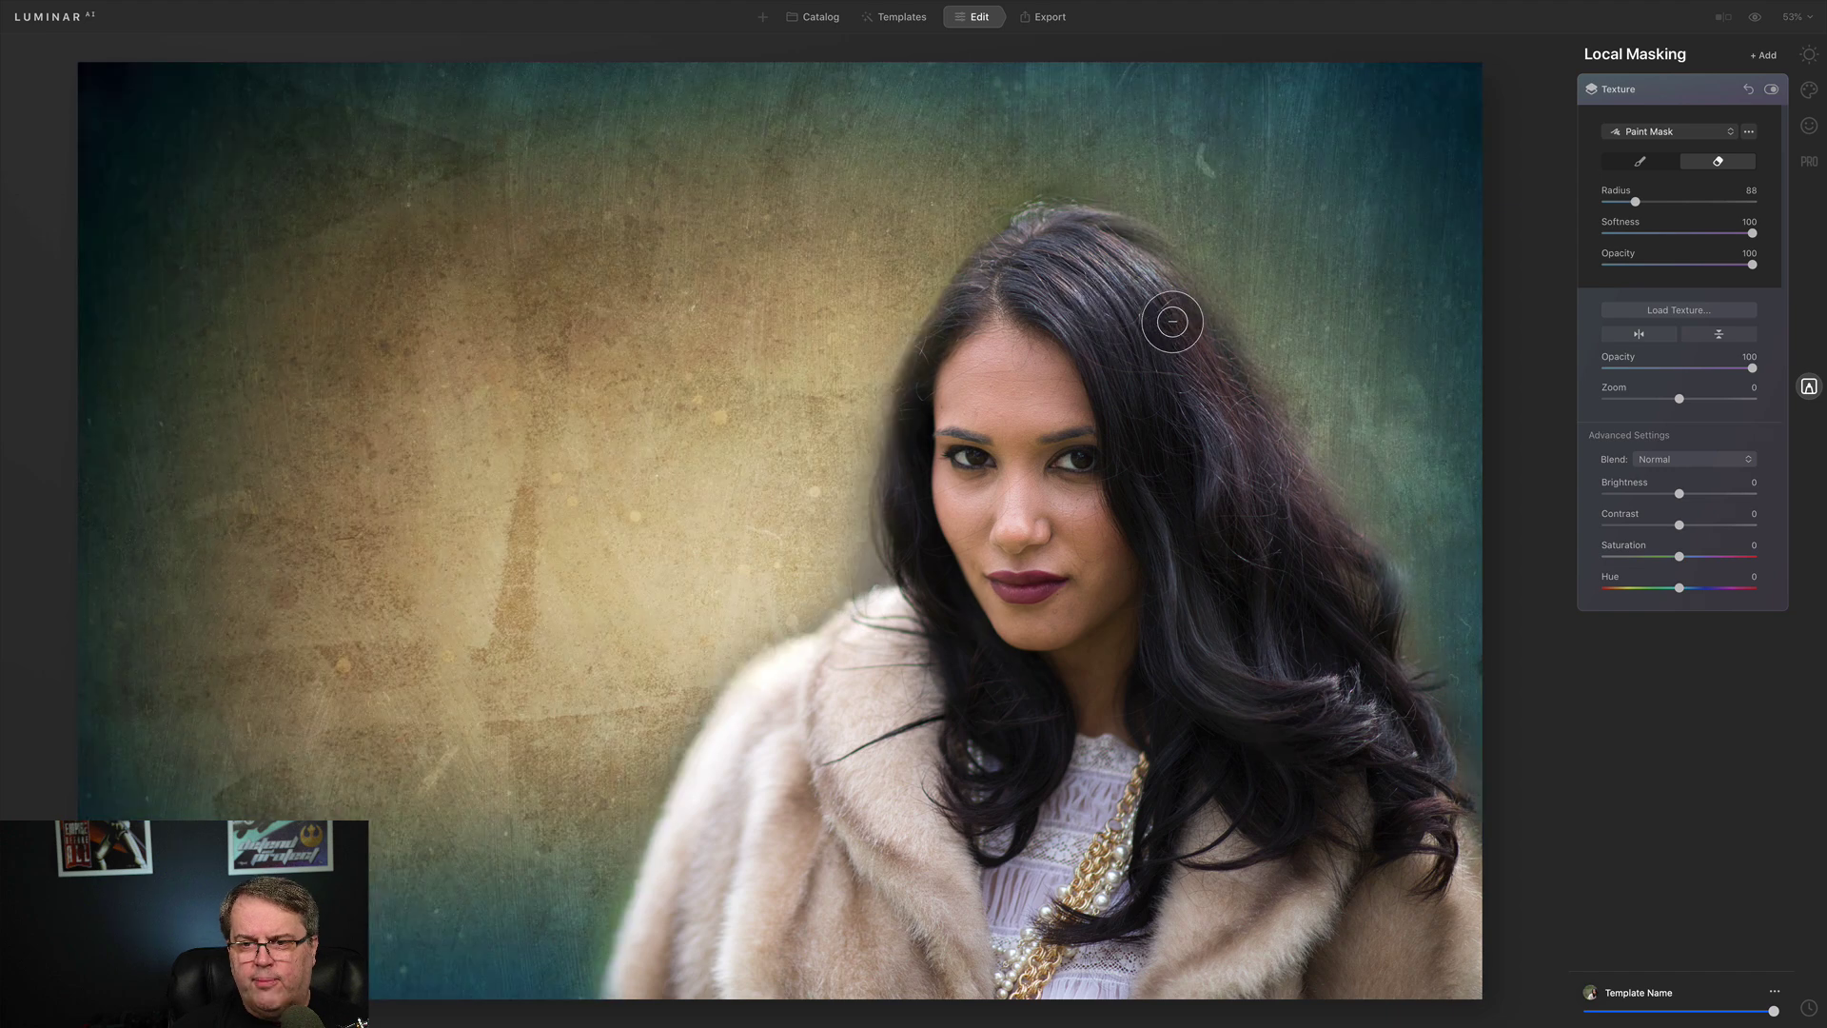
mouse_move(1172, 319)
mouse_down()
mouse_move(1158, 282)
mouse_move(1238, 346)
mouse_move(1193, 283)
mouse_move(1222, 295)
mouse_move(1202, 269)
mouse_move(1113, 217)
mouse_move(1238, 320)
mouse_move(1355, 544)
mouse_move(1268, 425)
mouse_move(1380, 575)
mouse_move(1432, 927)
mouse_up()
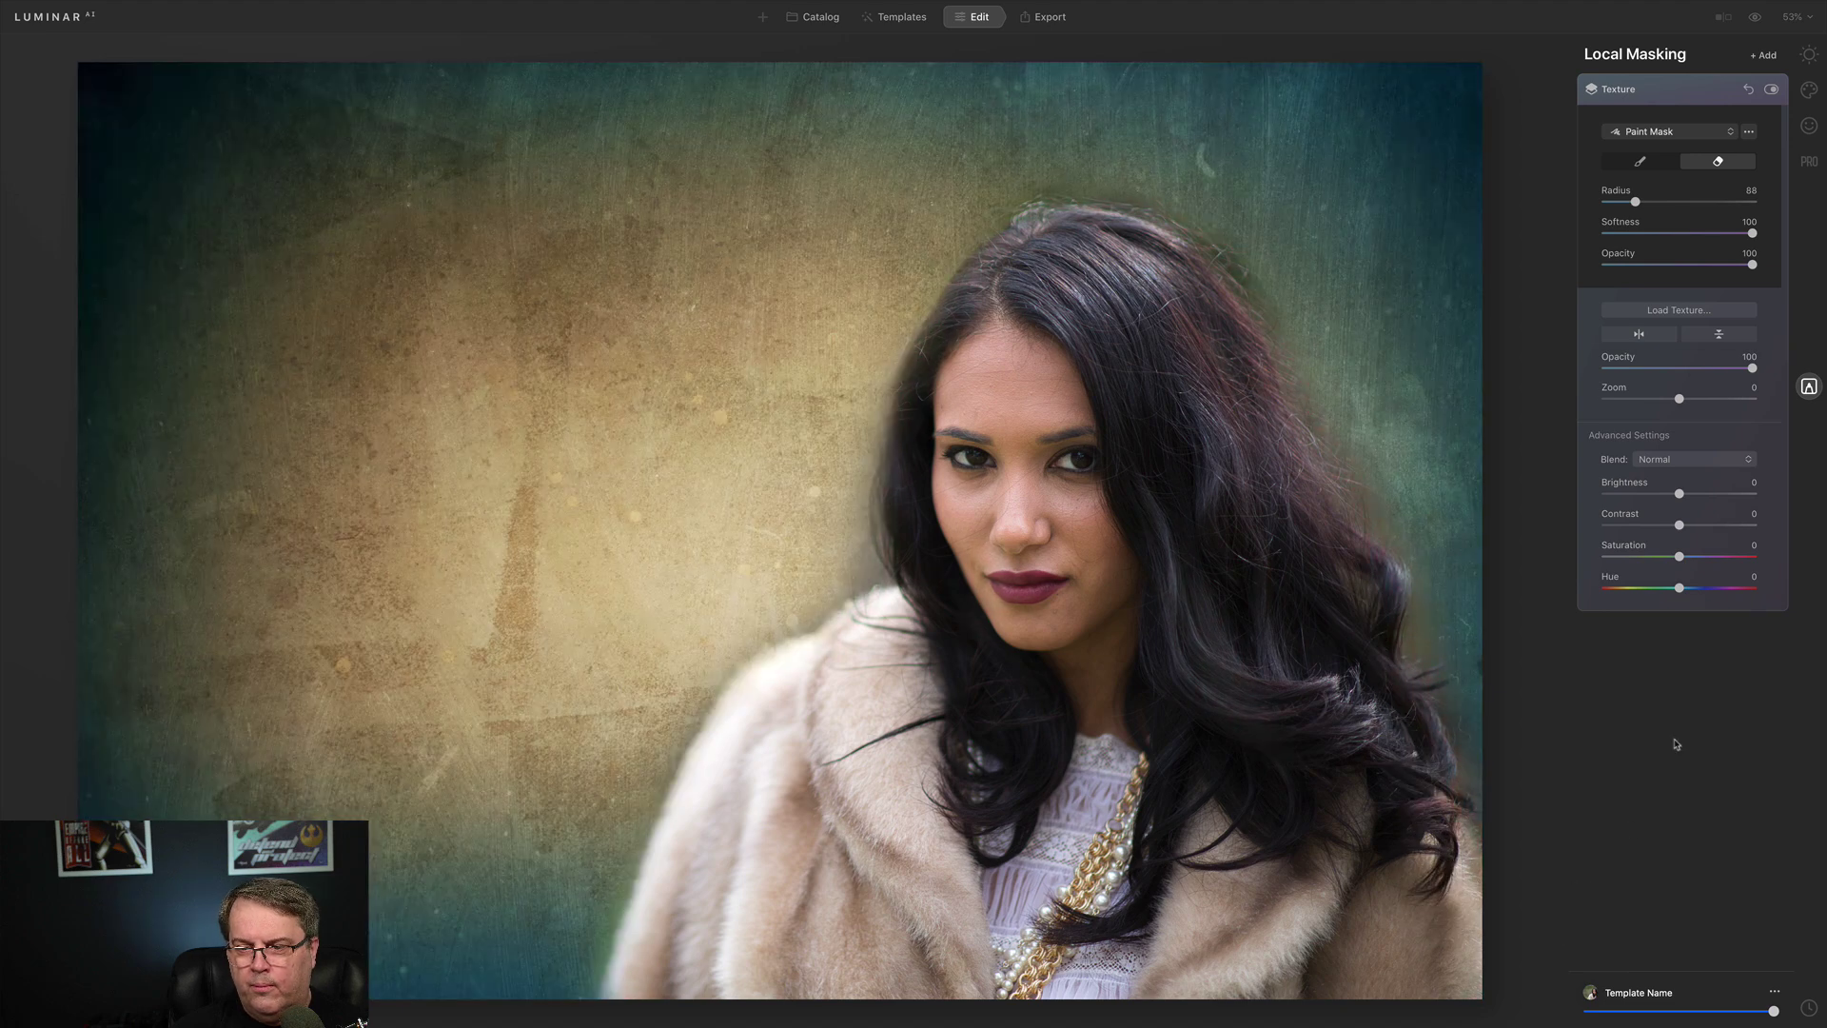
- Set the texture's blend mode to Soft Light and erase more of it around the woman's hair
click(1720, 463)
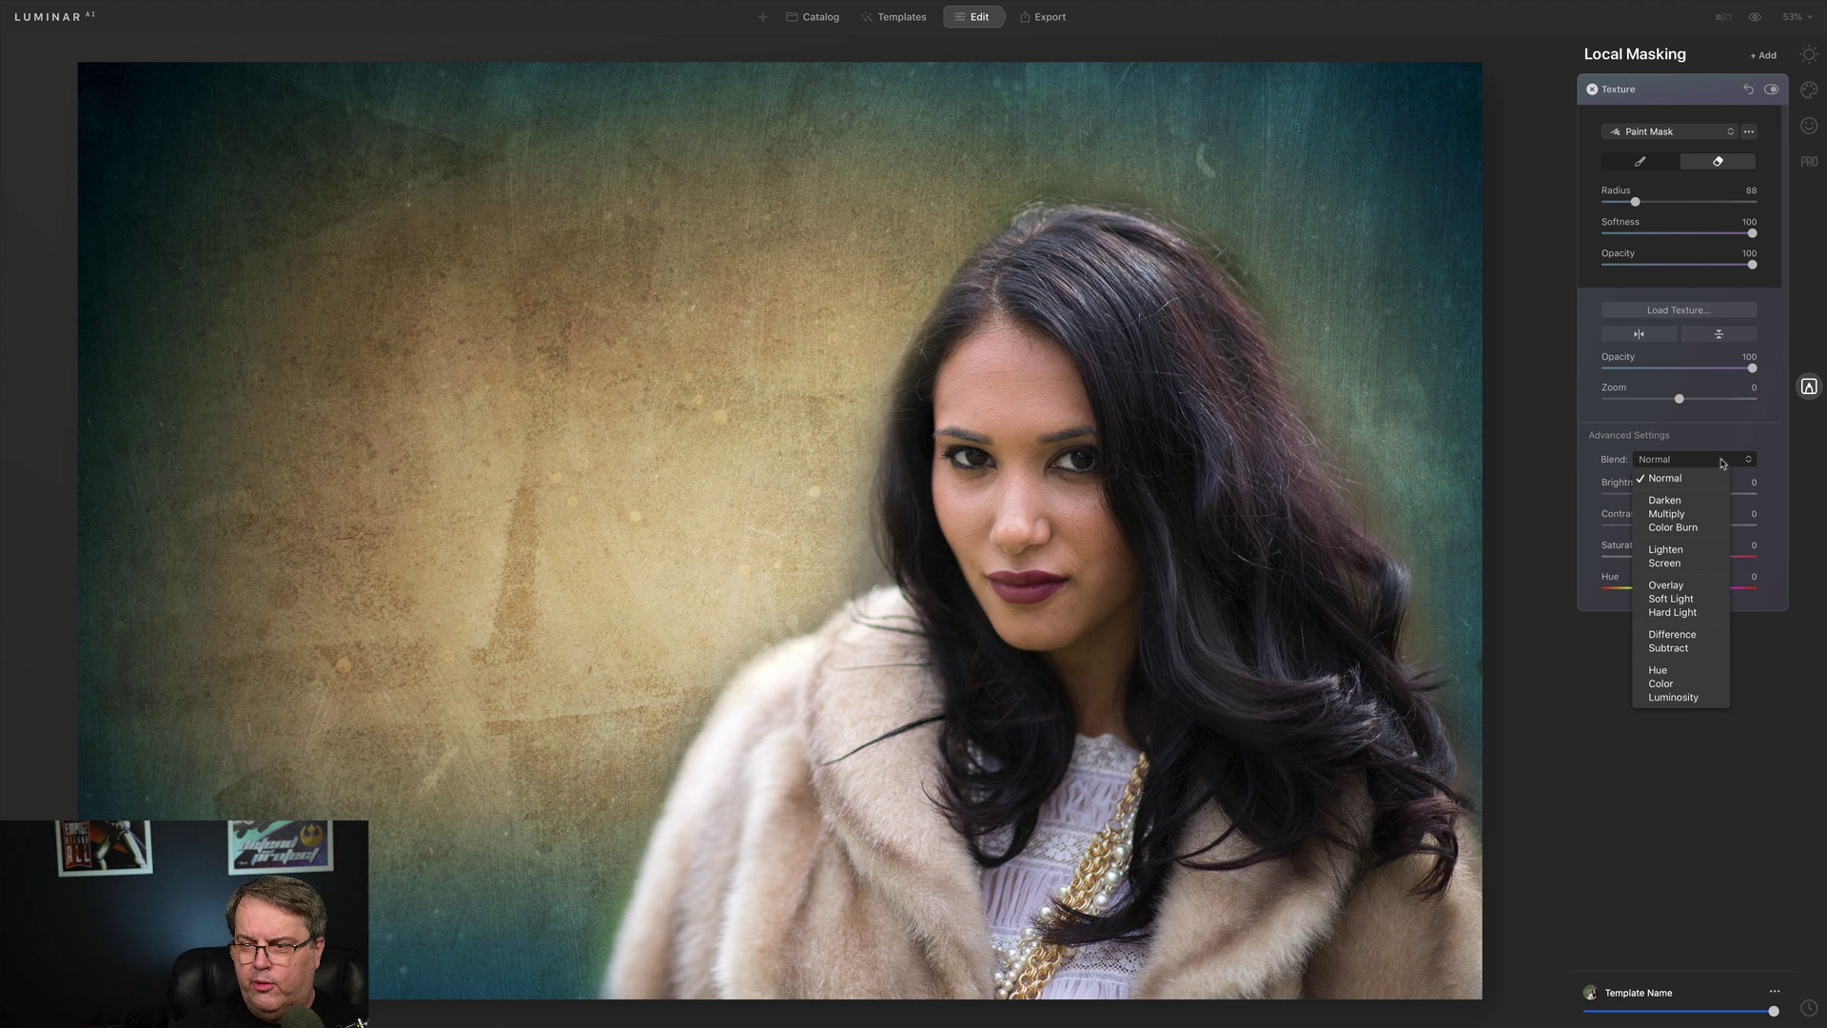
click(1689, 599)
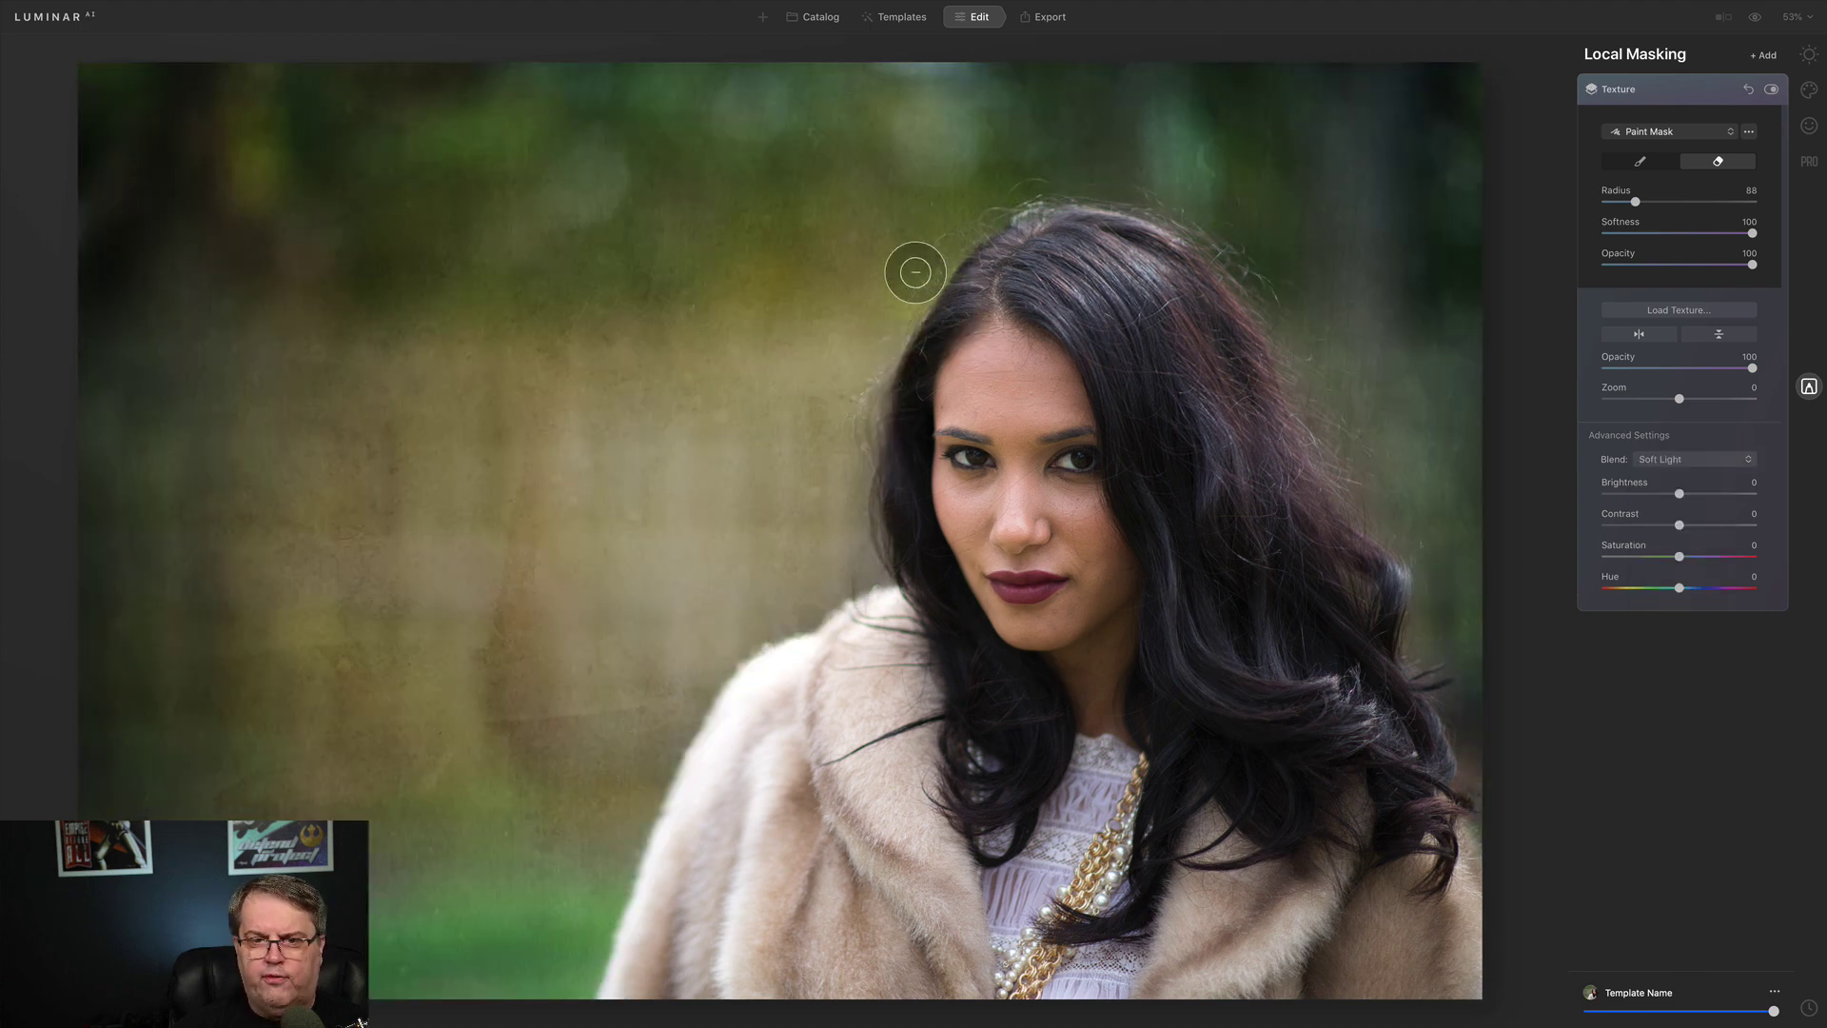
mouse_move(932, 280)
mouse_down()
mouse_move(955, 232)
mouse_move(1097, 159)
mouse_move(1402, 407)
mouse_up()
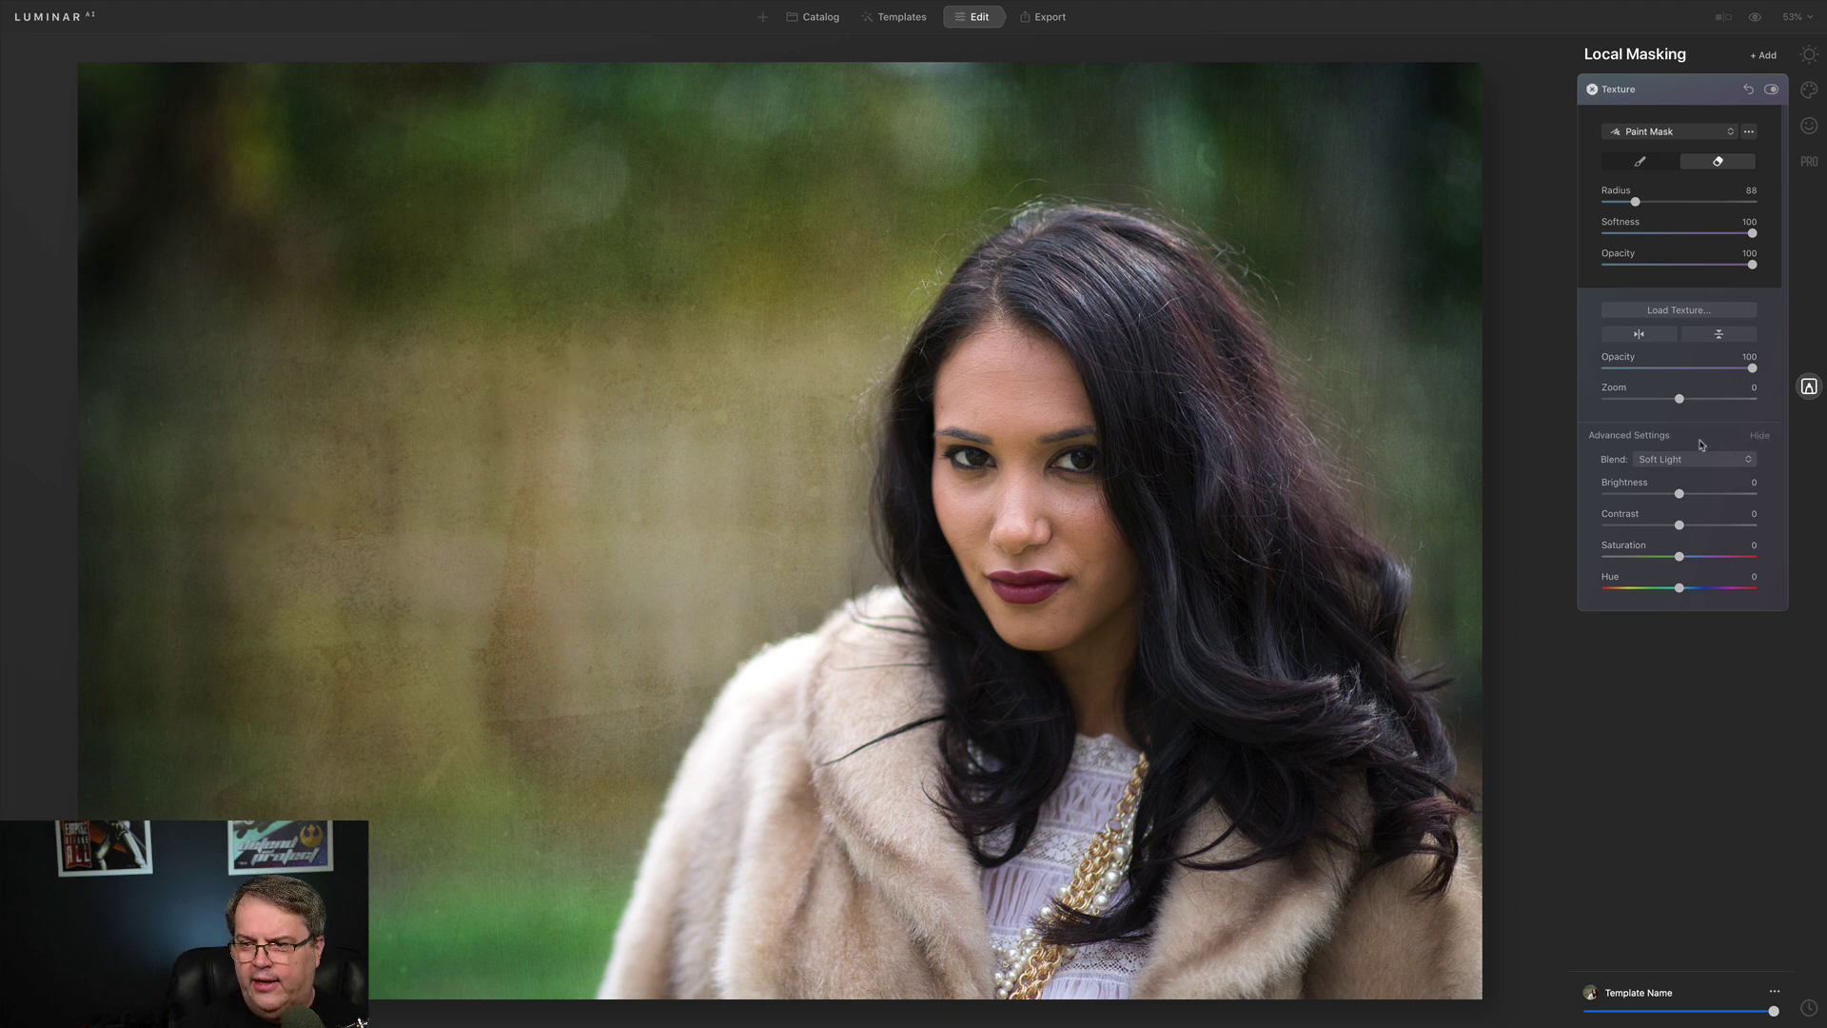
click(979, 380)
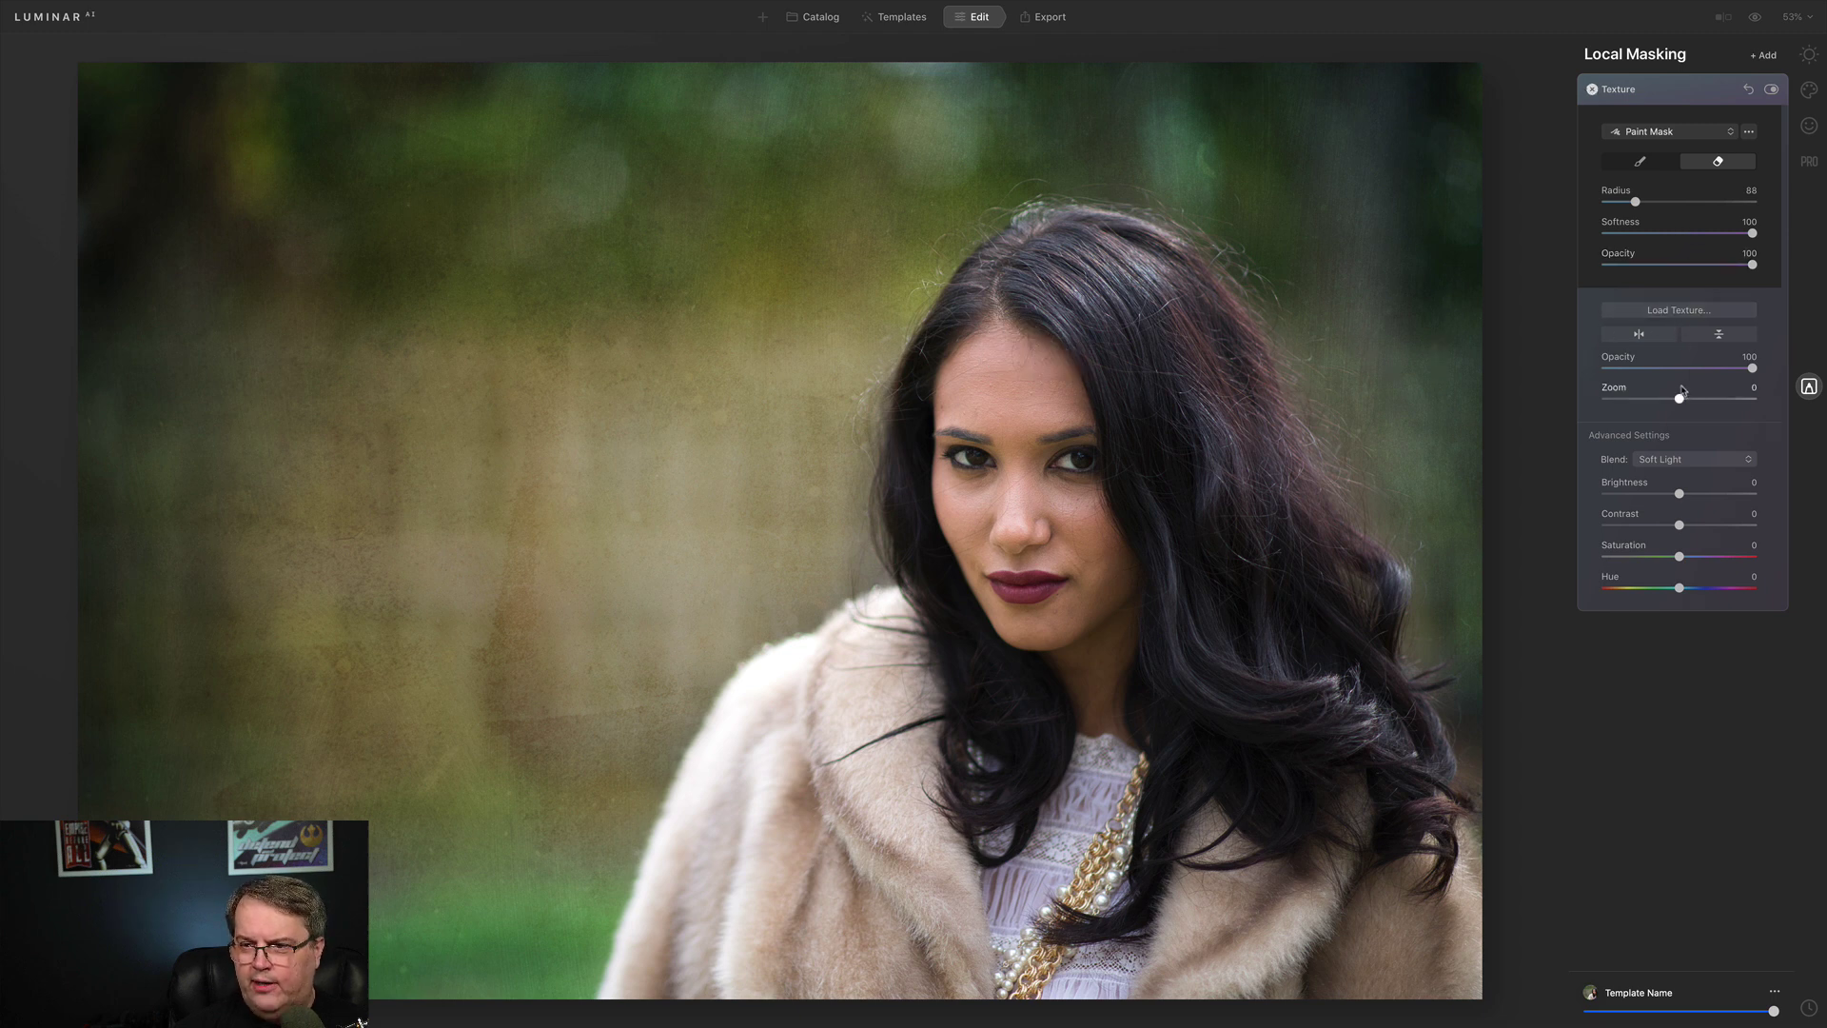
- Try the Darken and Overlay blend modes on the texture, and remove the Texture mask from the portrait
click(1683, 461)
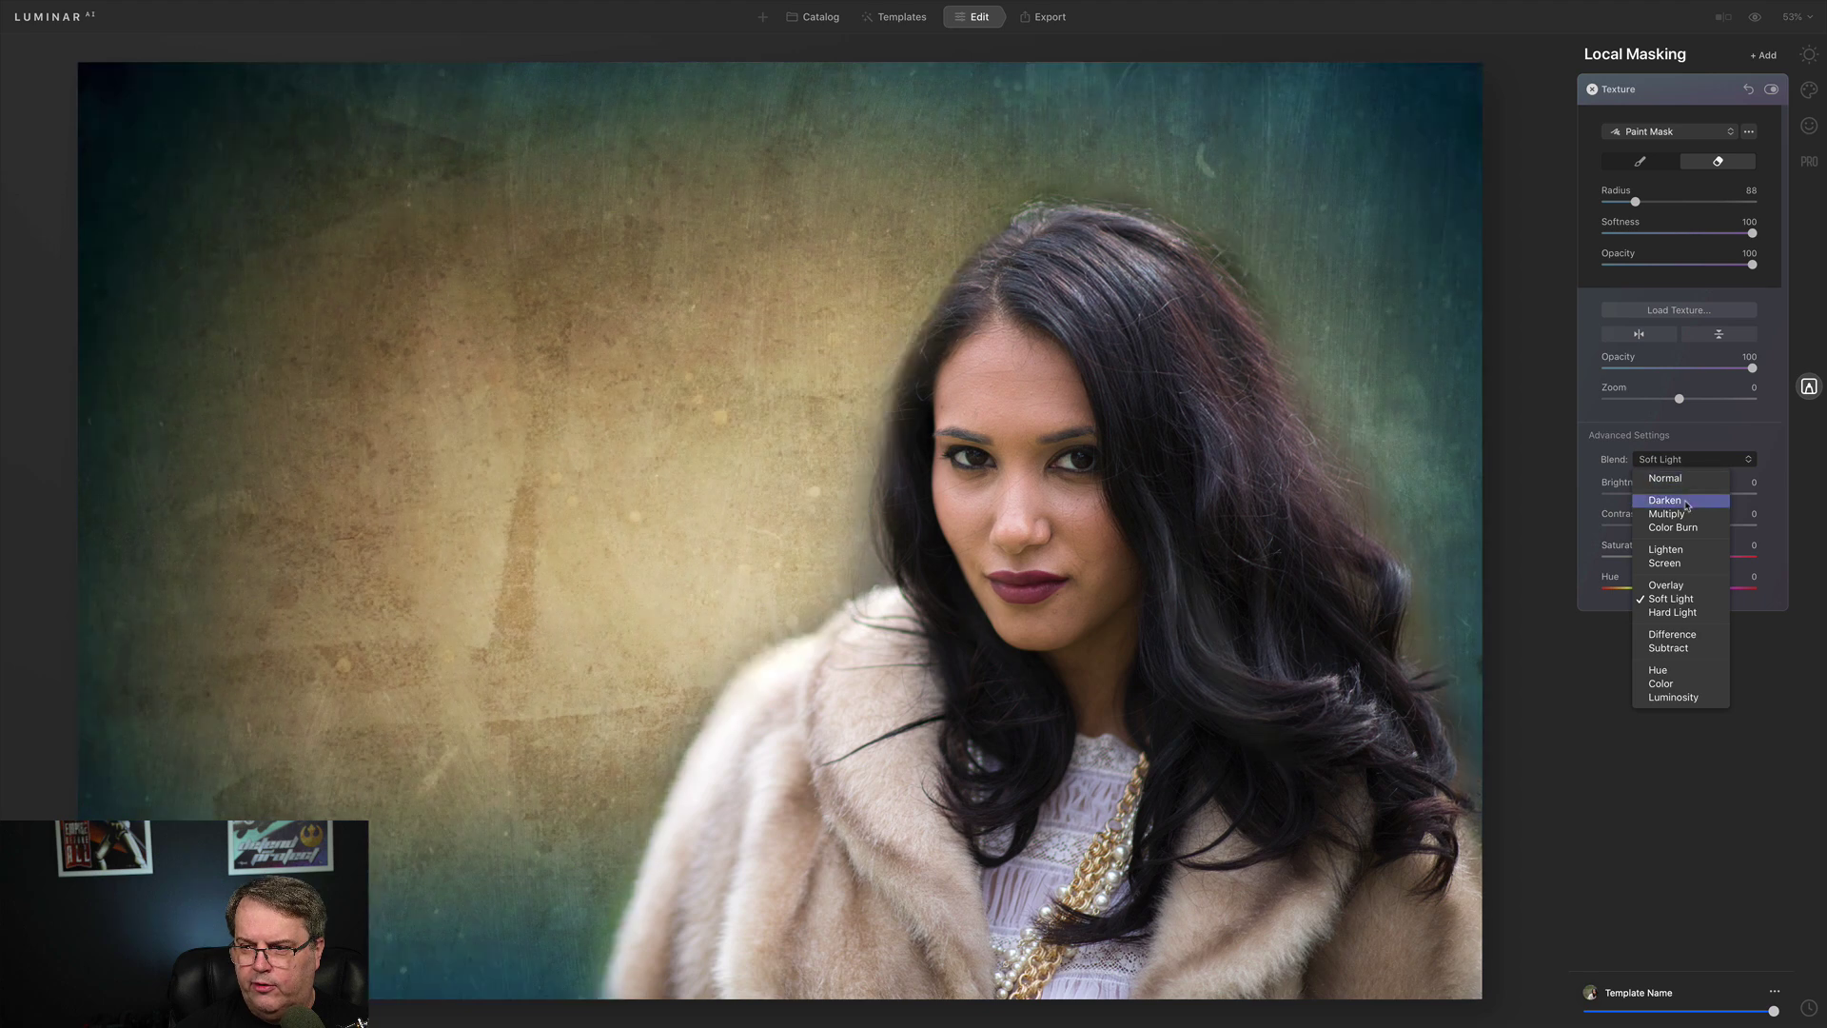
click(1679, 500)
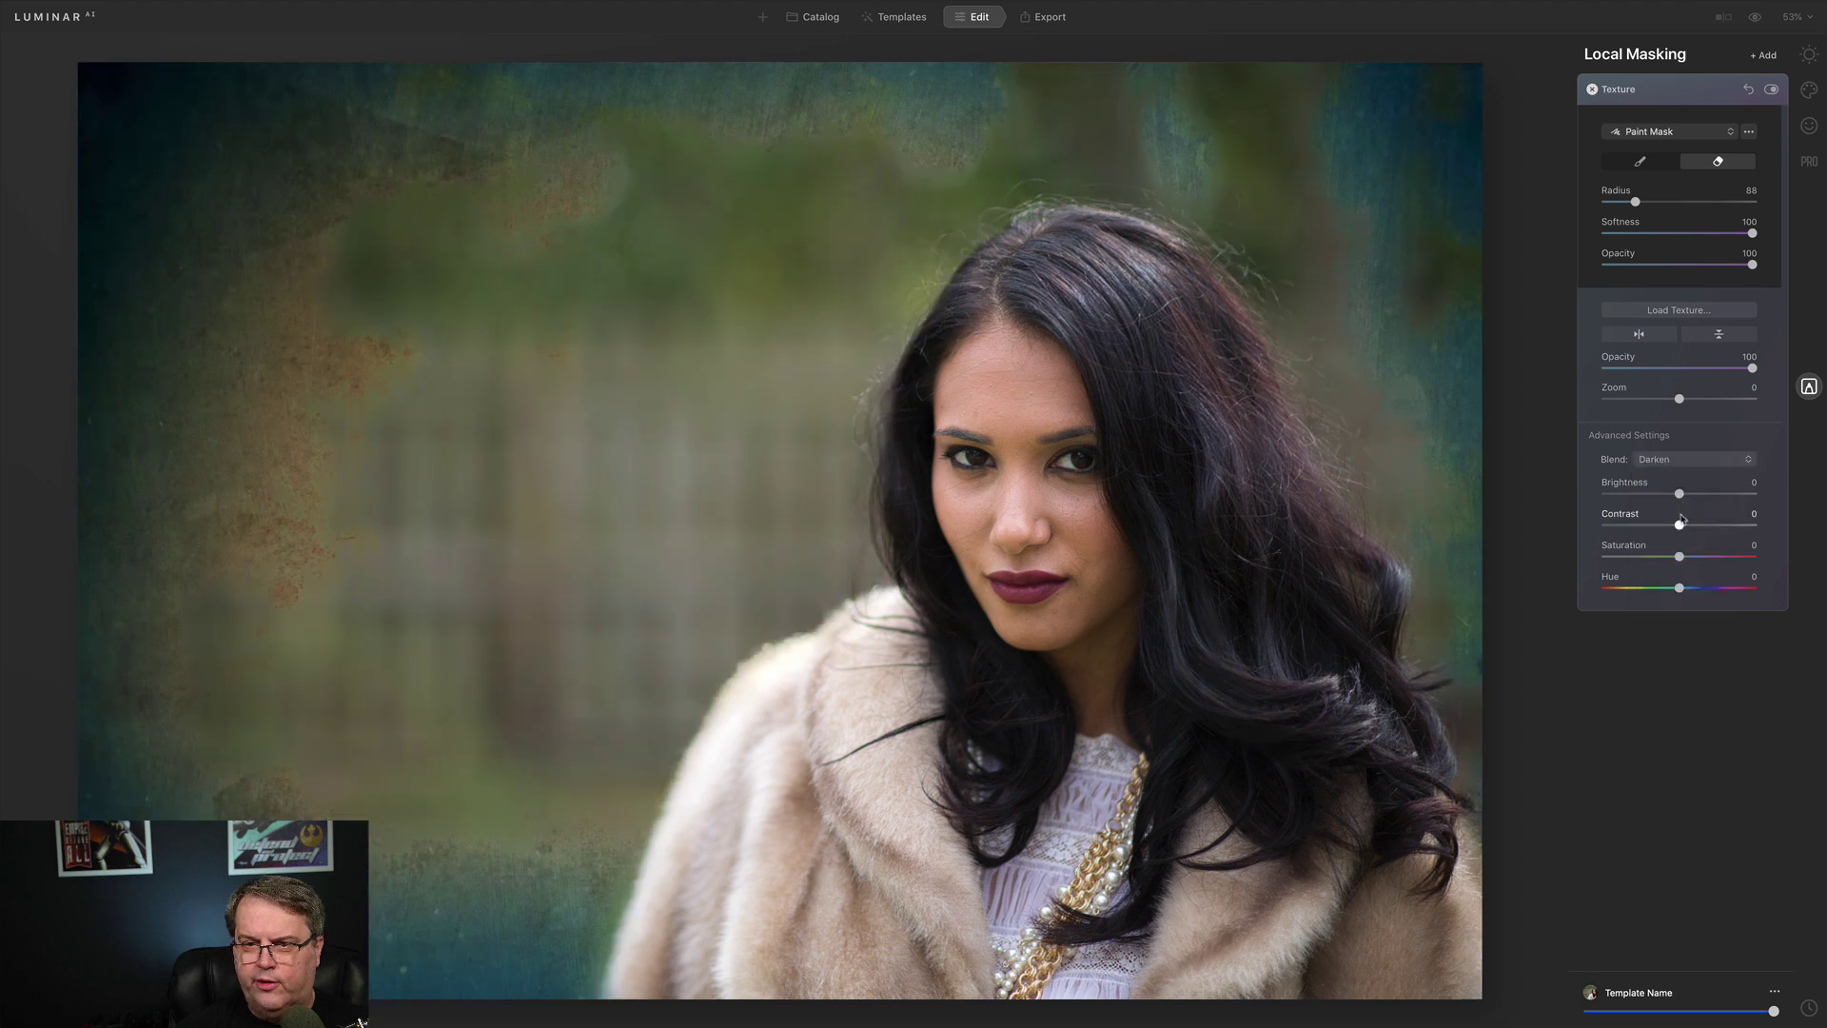
click(1689, 459)
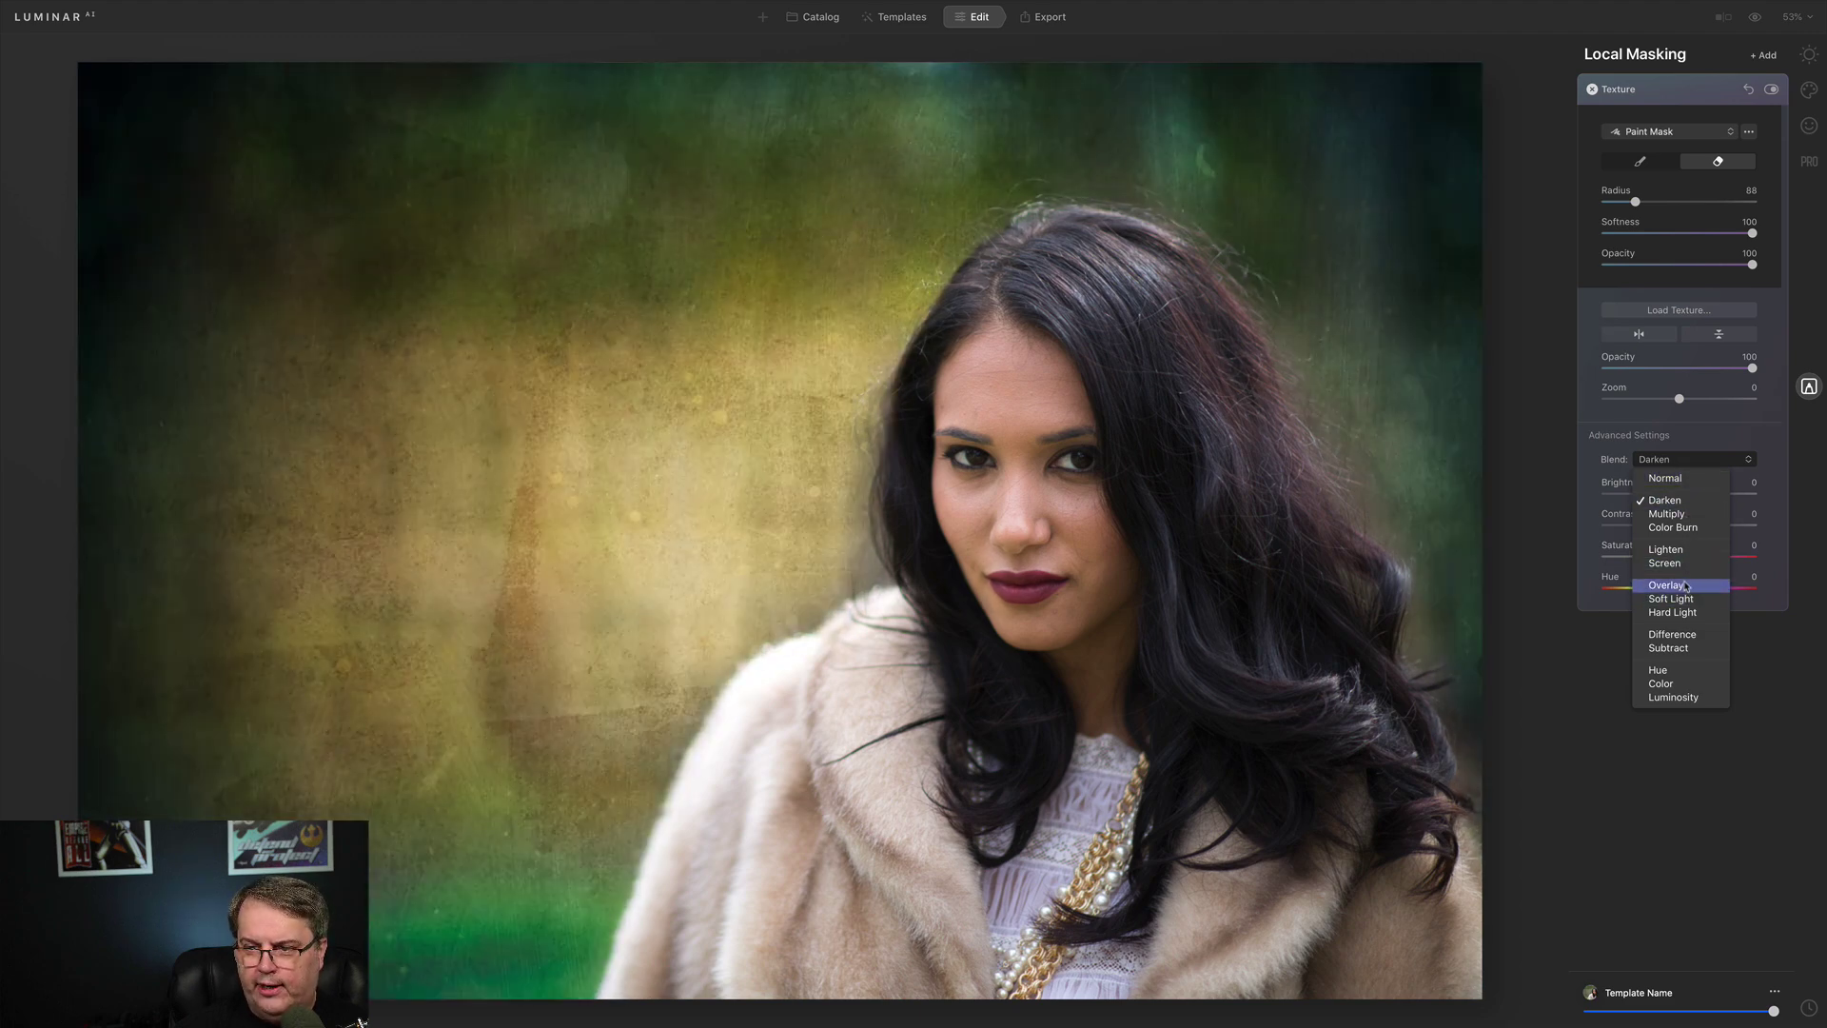
click(1684, 585)
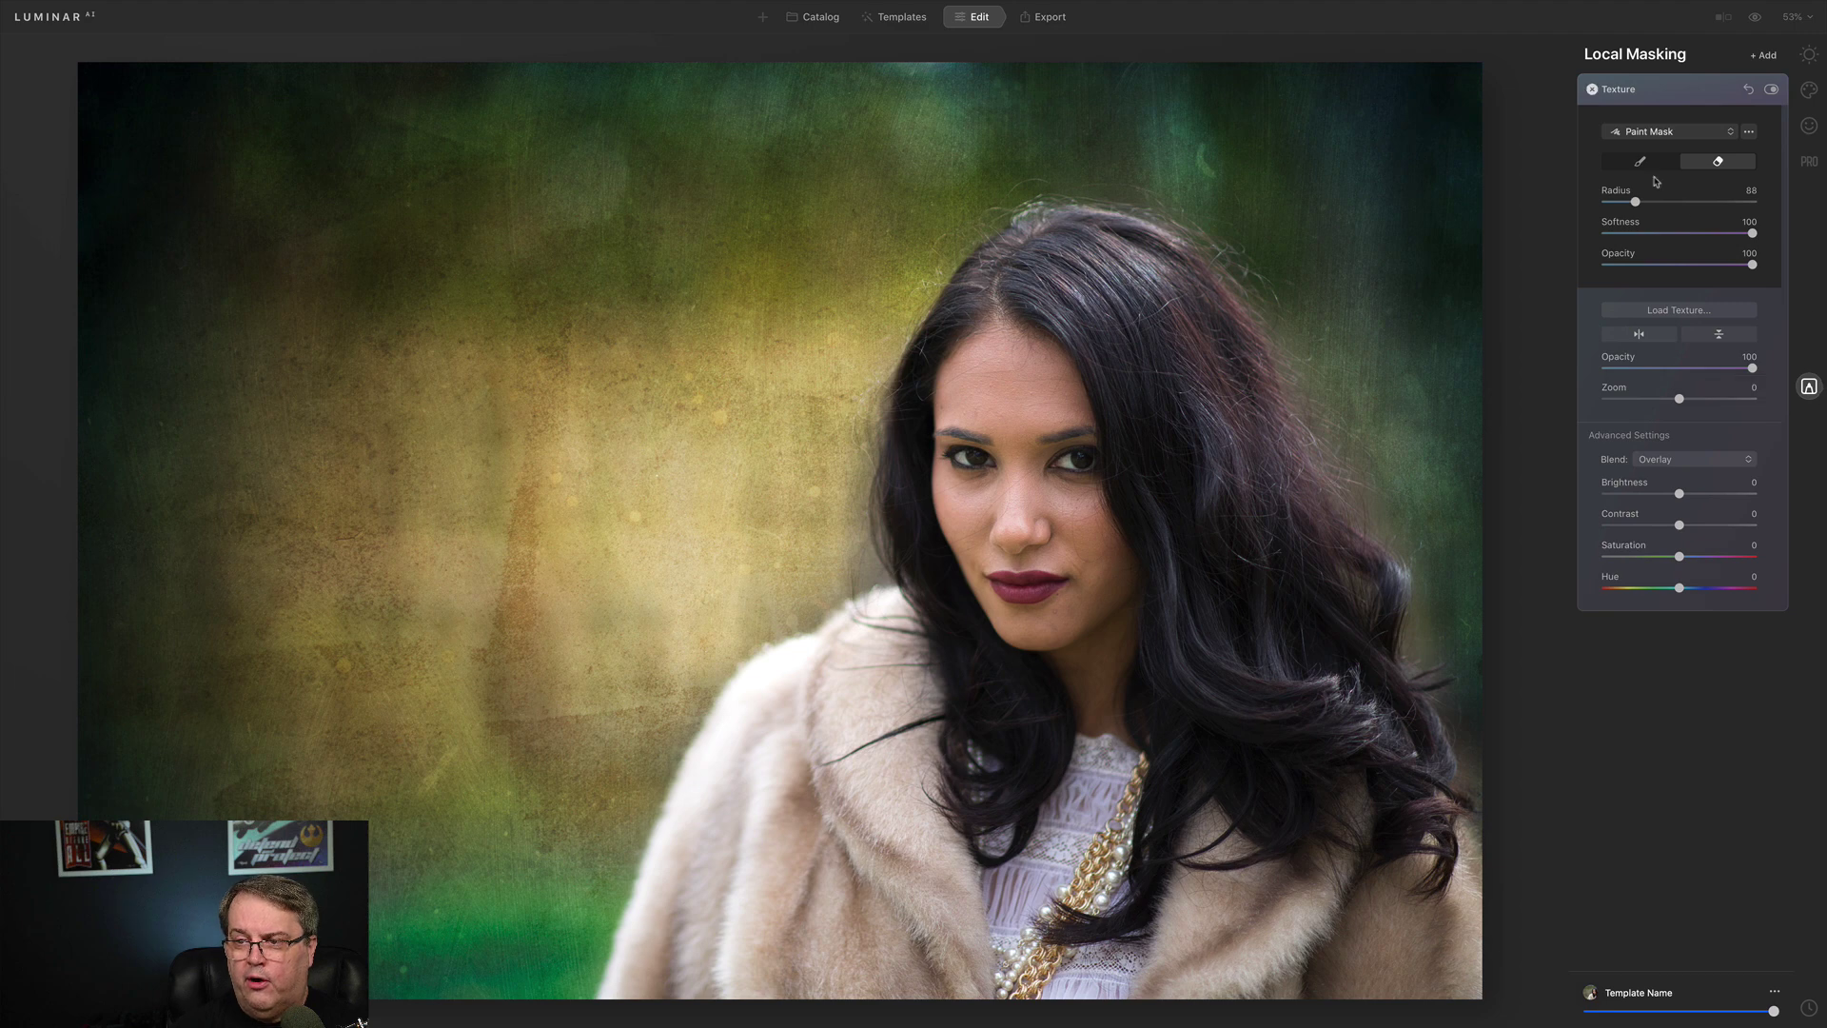
click(1592, 90)
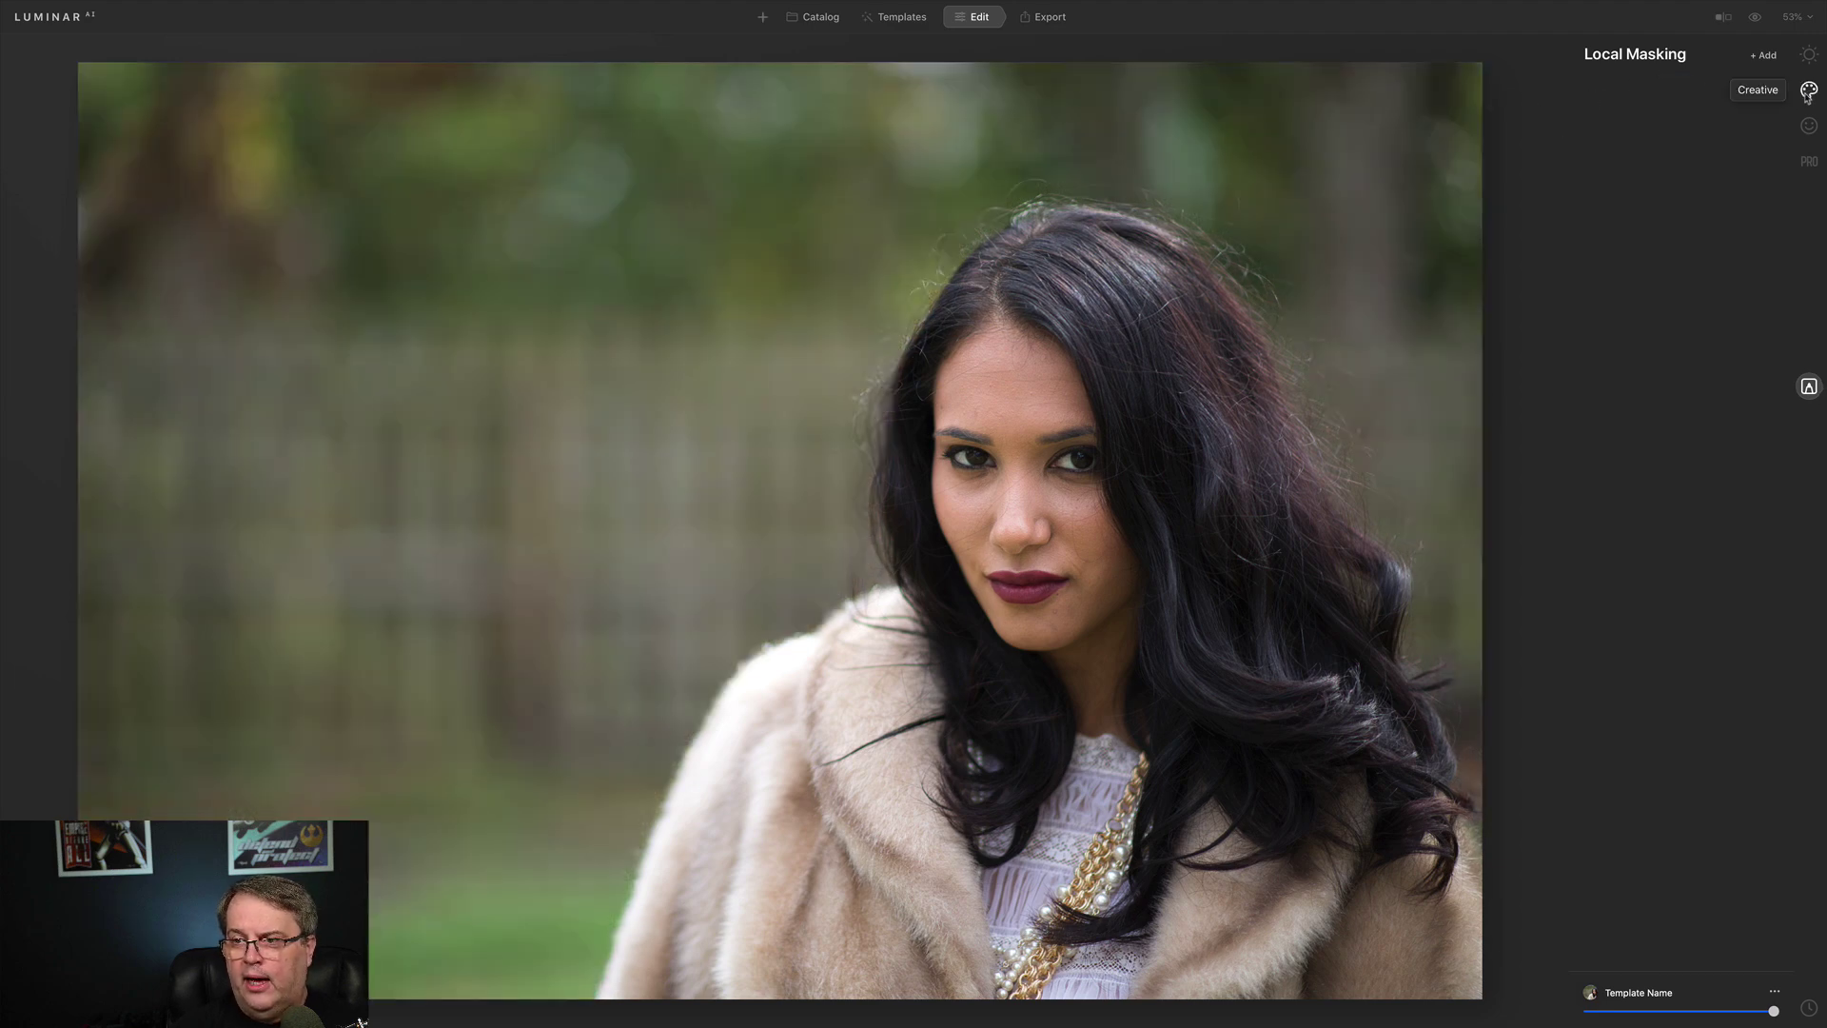
- Open the Composition tool in Essentials and apply Composition AI to the portrait
click(1809, 56)
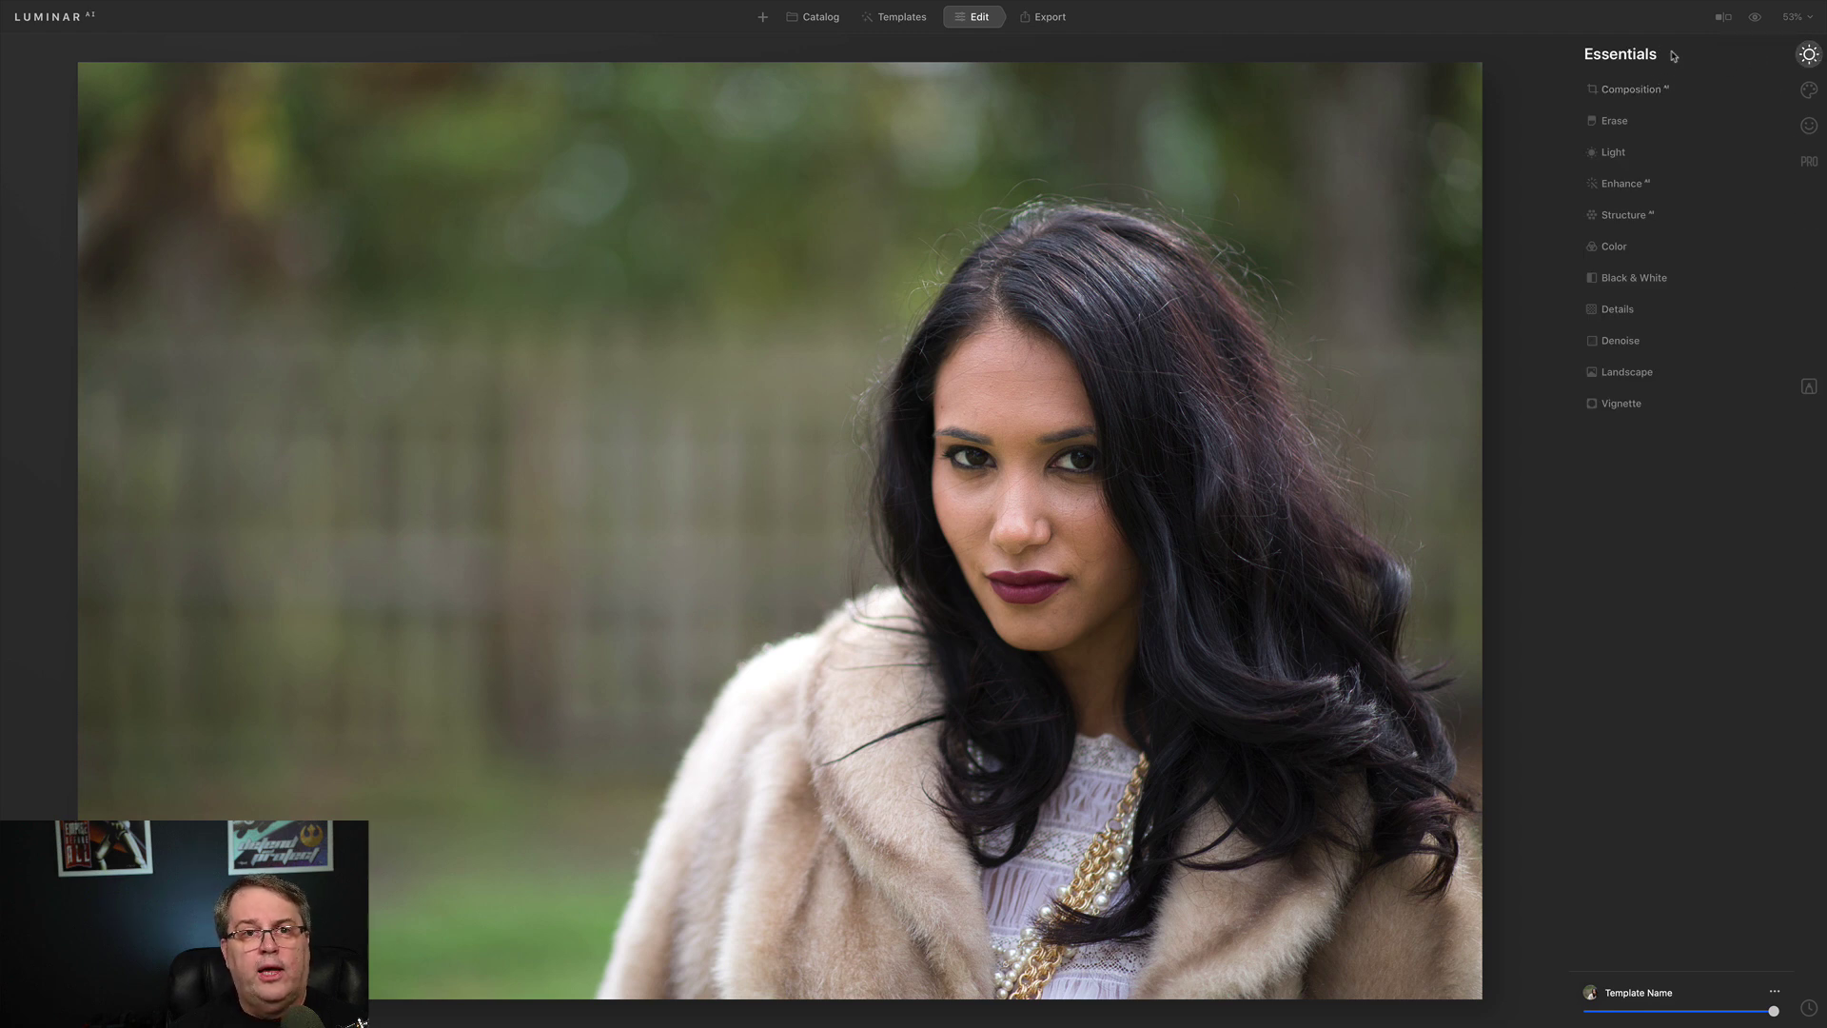
click(1629, 90)
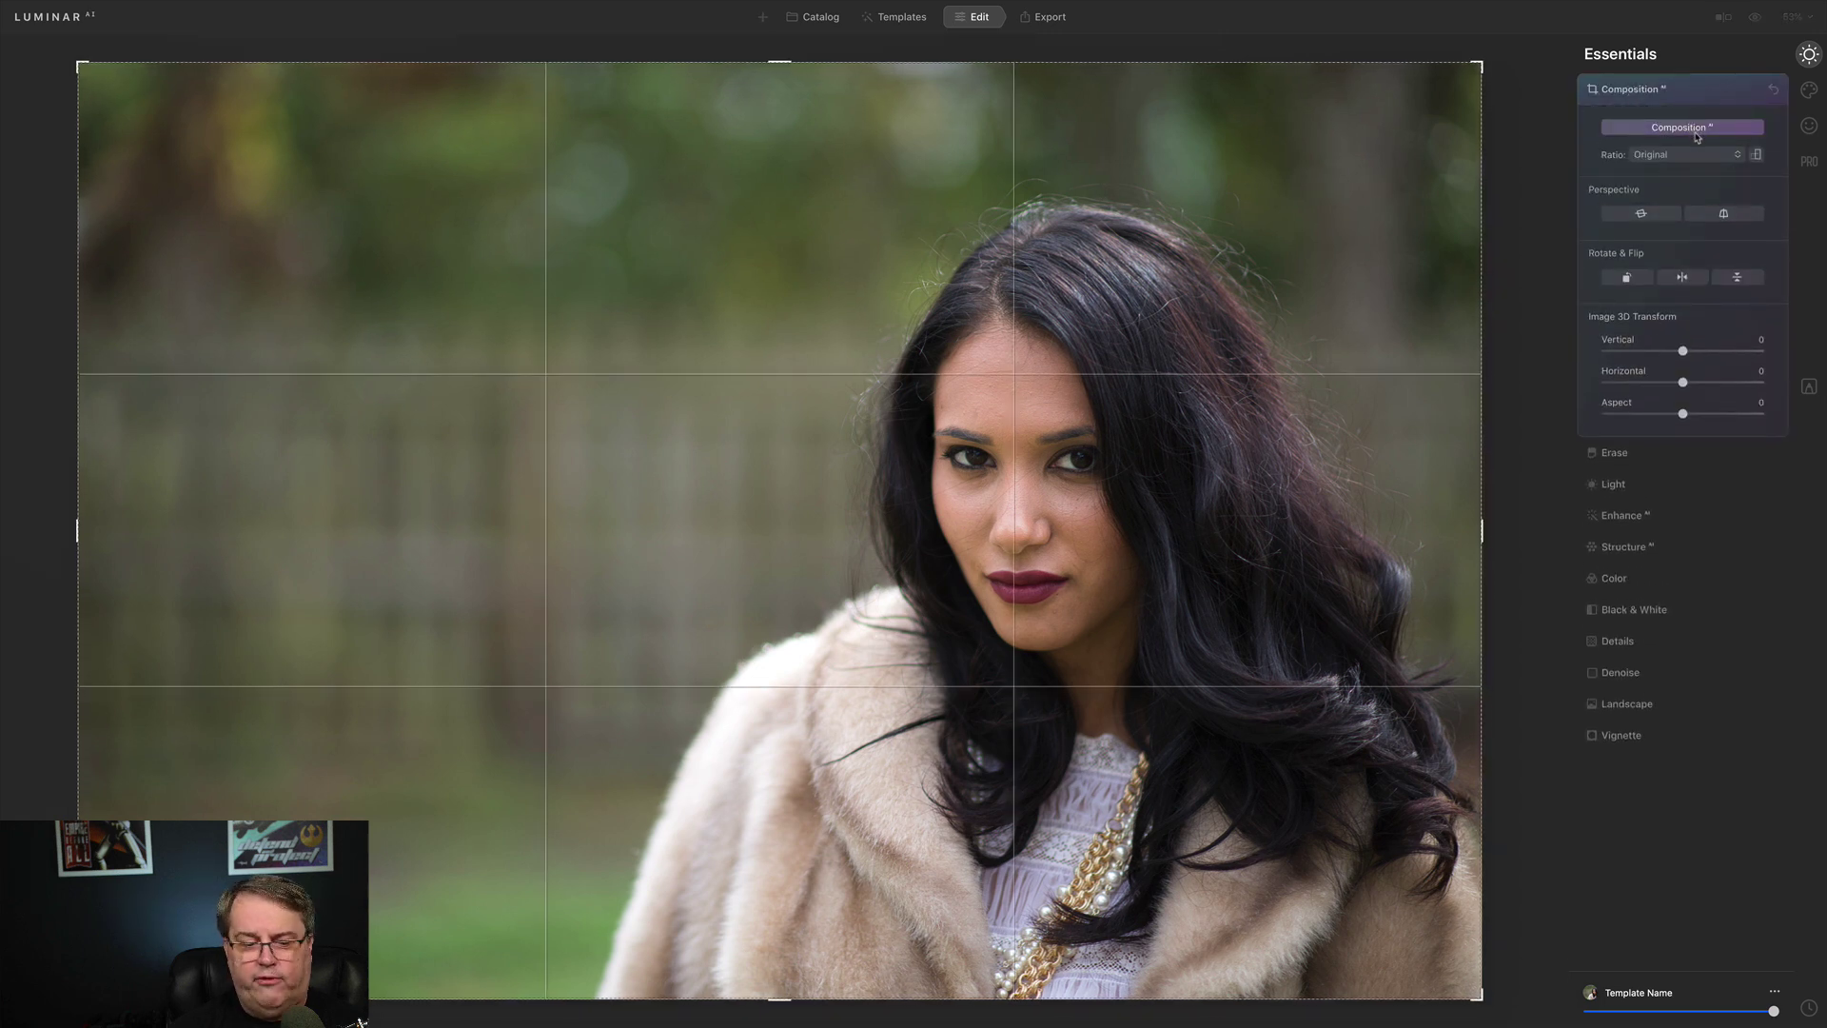
click(1695, 130)
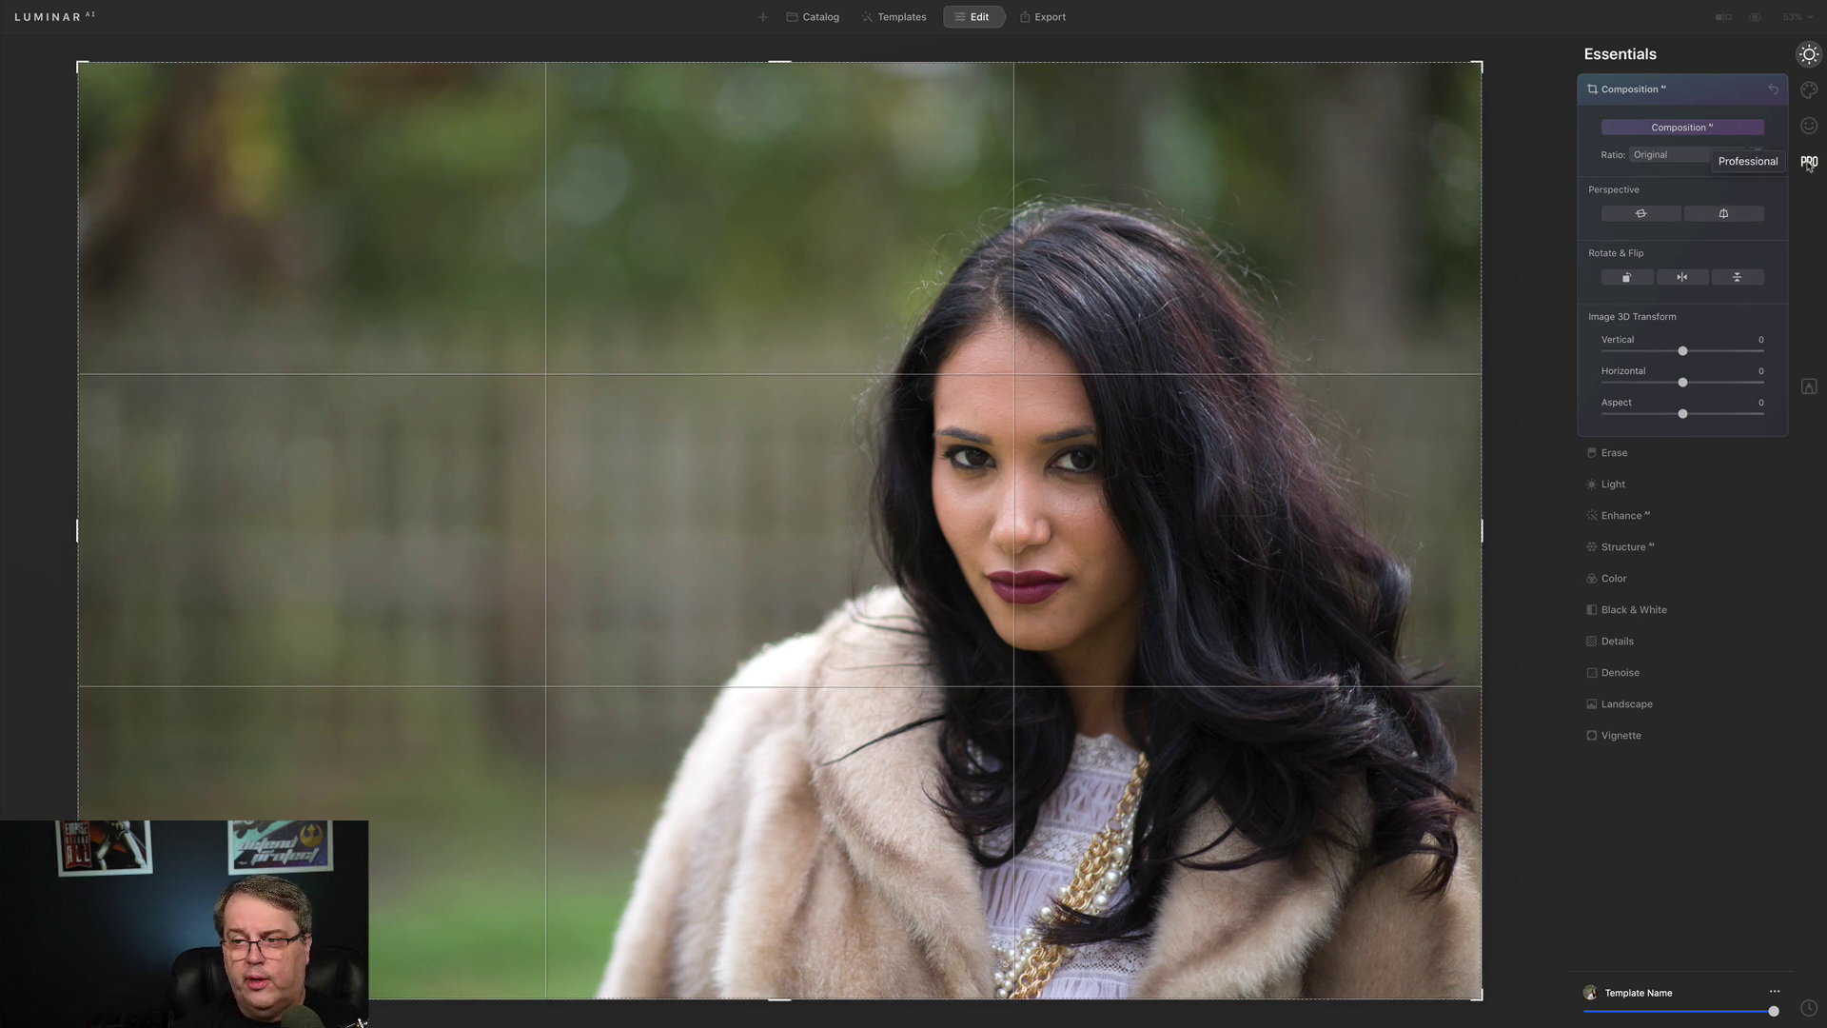
- Open the Body AI settings among the Portrait tools
click(1809, 126)
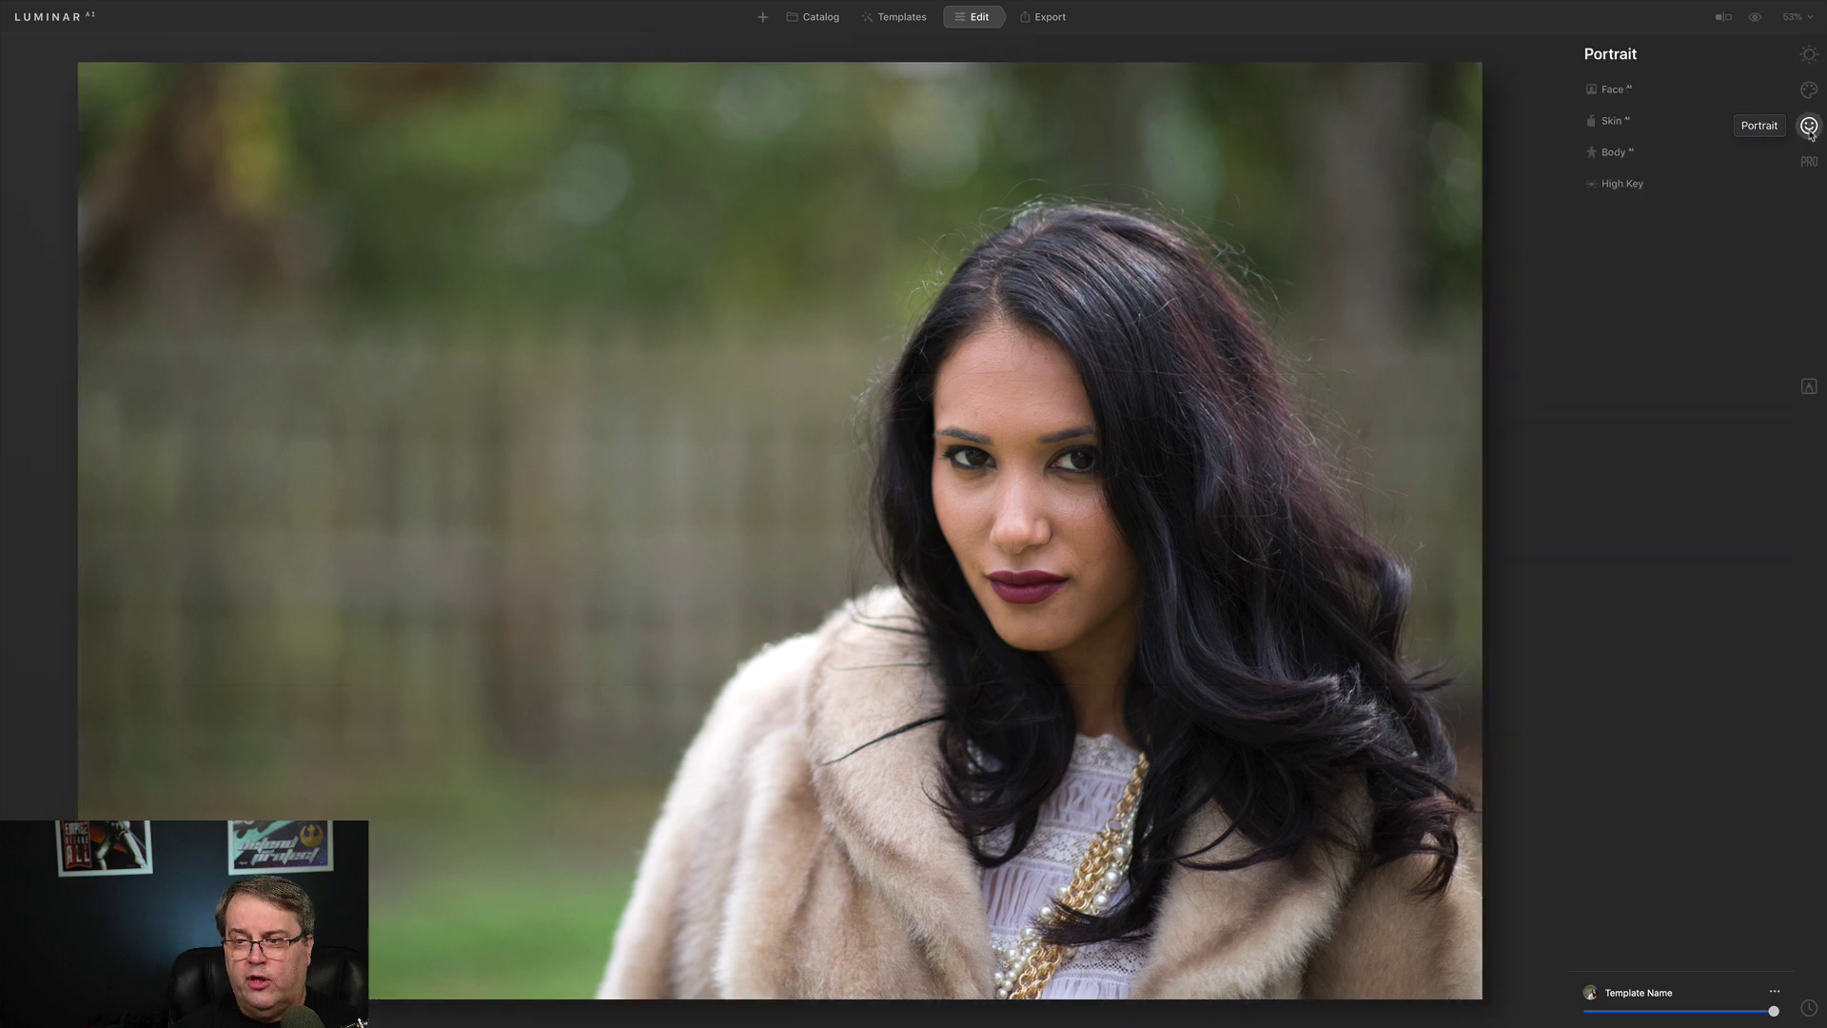
click(1634, 161)
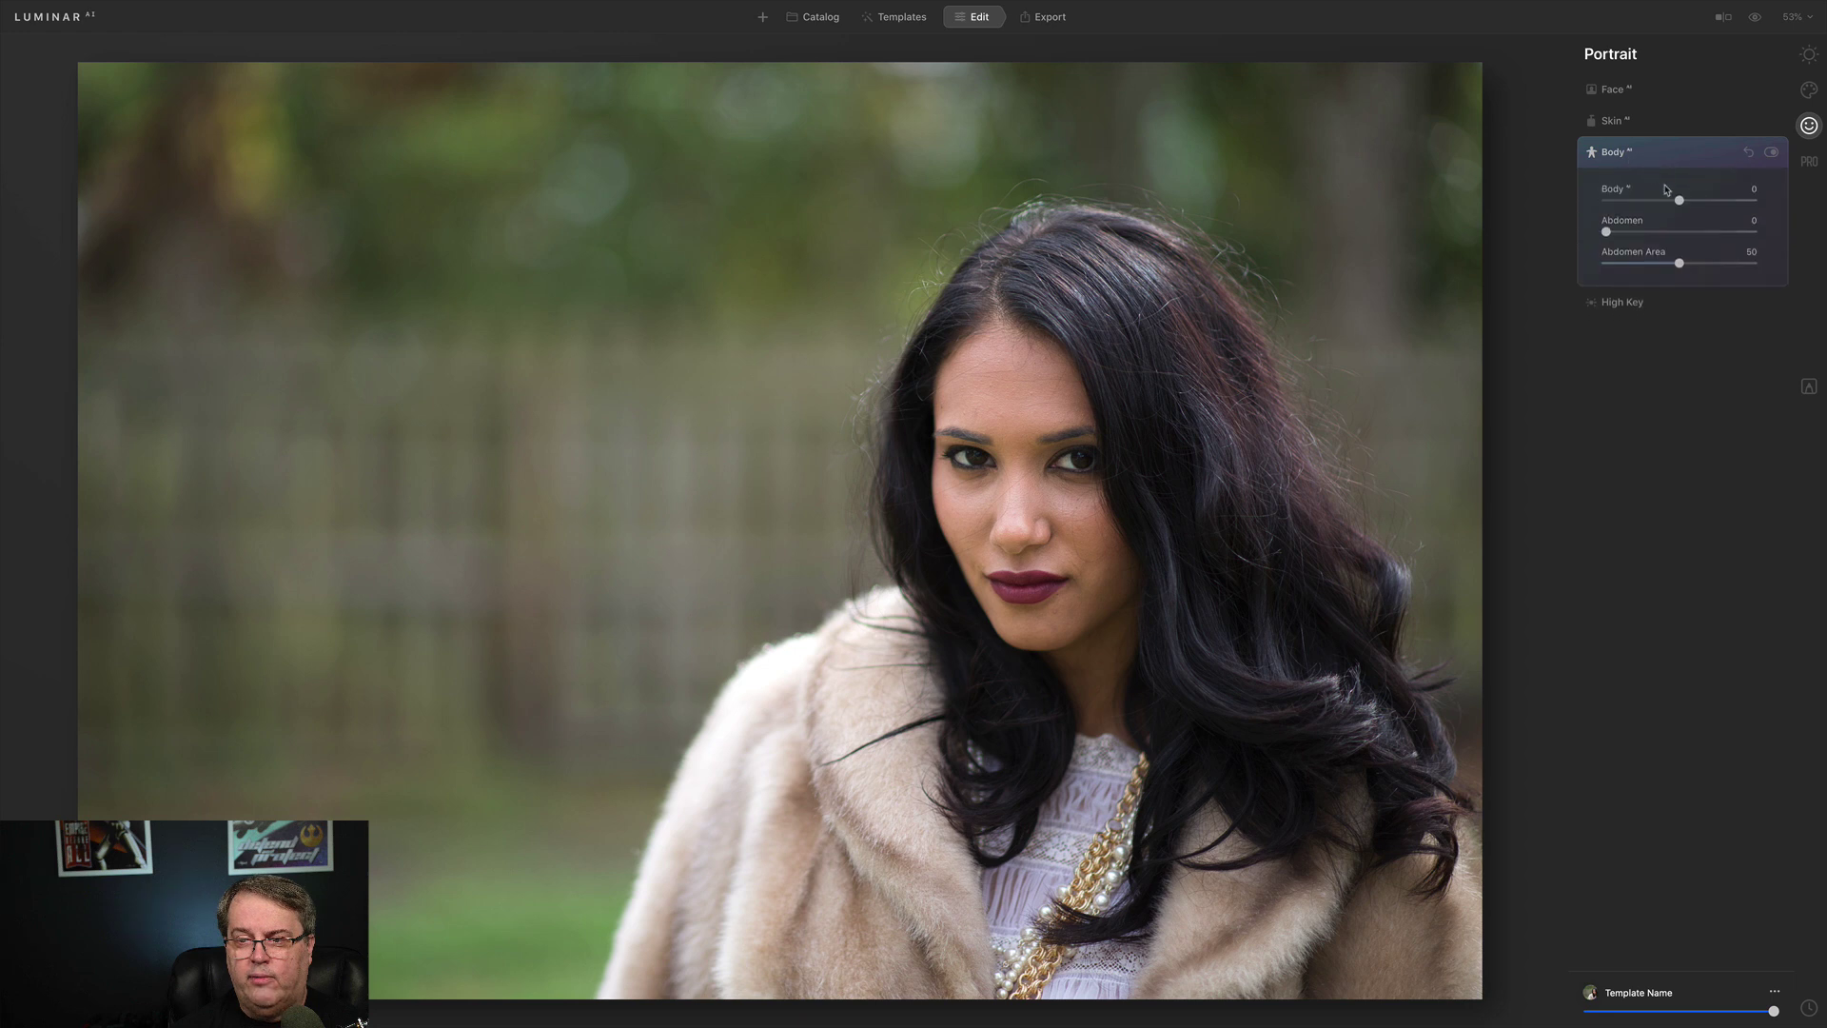